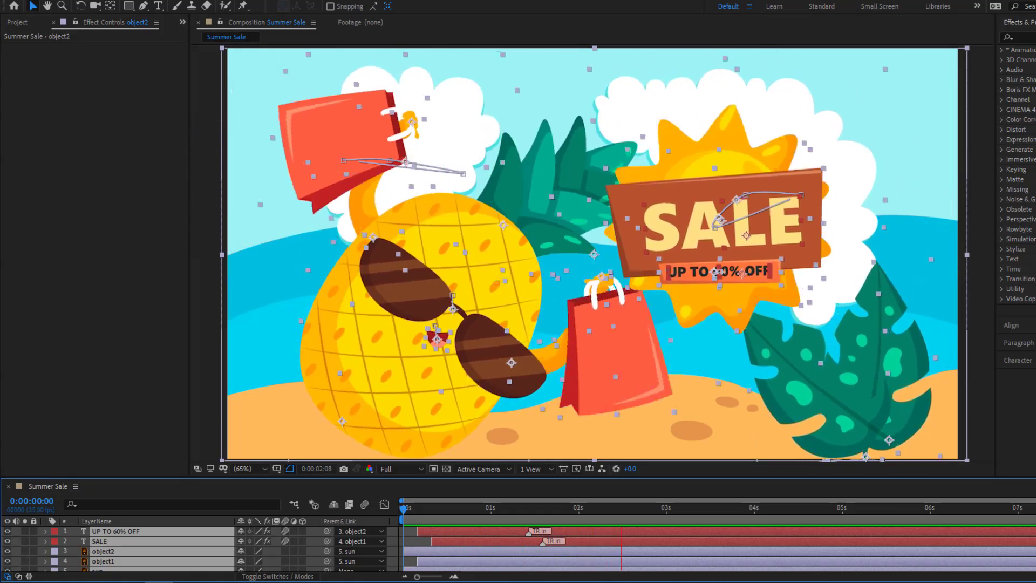
Step: Preview the finished Summer Sale animation in an enlarged composition view
key("grave")
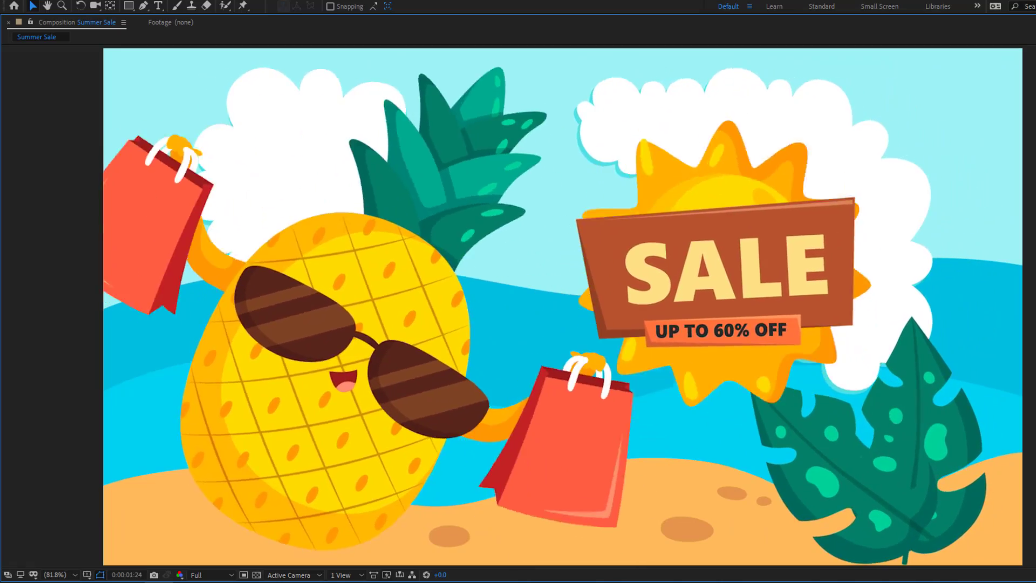
key("space")
key("grave")
key("space")
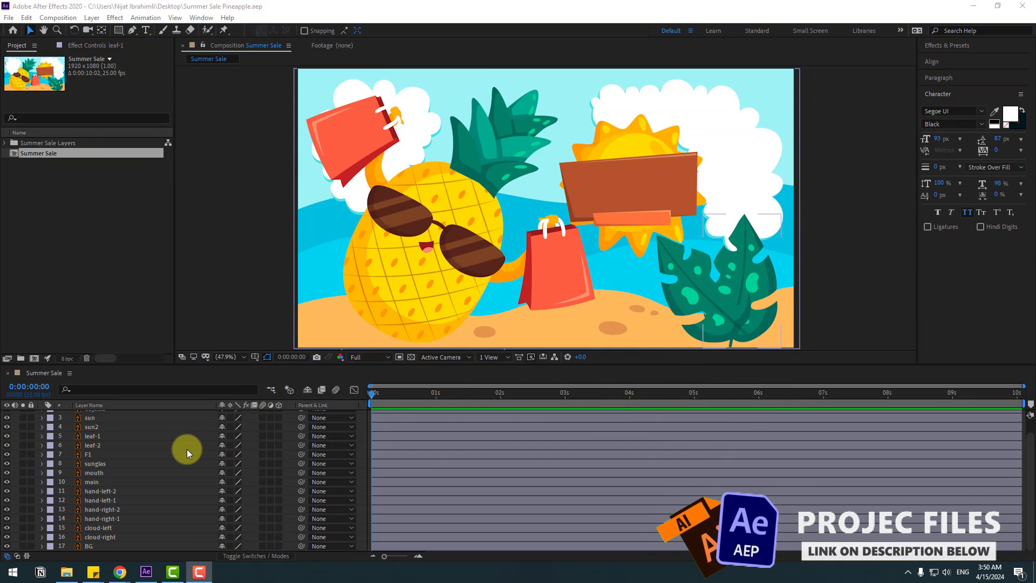
Step: Isolate the main layer, move its anchor point to the pineapple body's lower-left base, and show all layers again
left_click(87, 482)
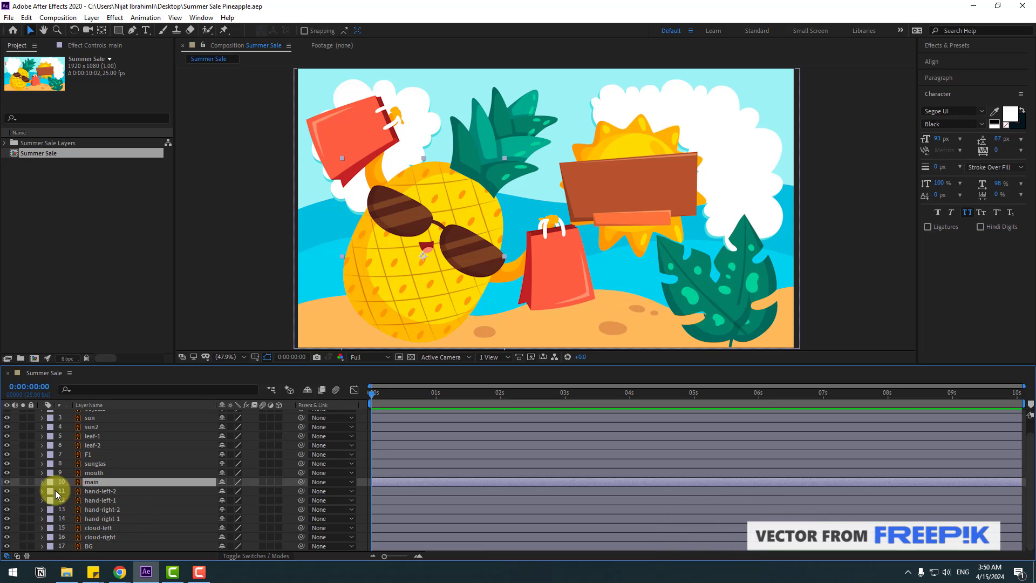
left_click(23, 481)
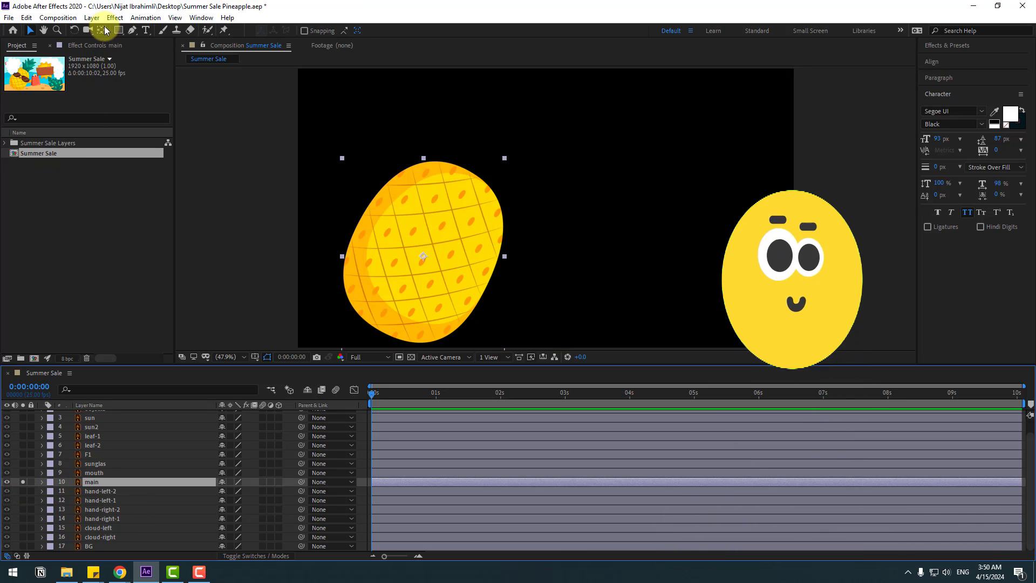
left_click(101, 30)
left_click_drag(426, 265, 376, 324)
left_click(30, 29)
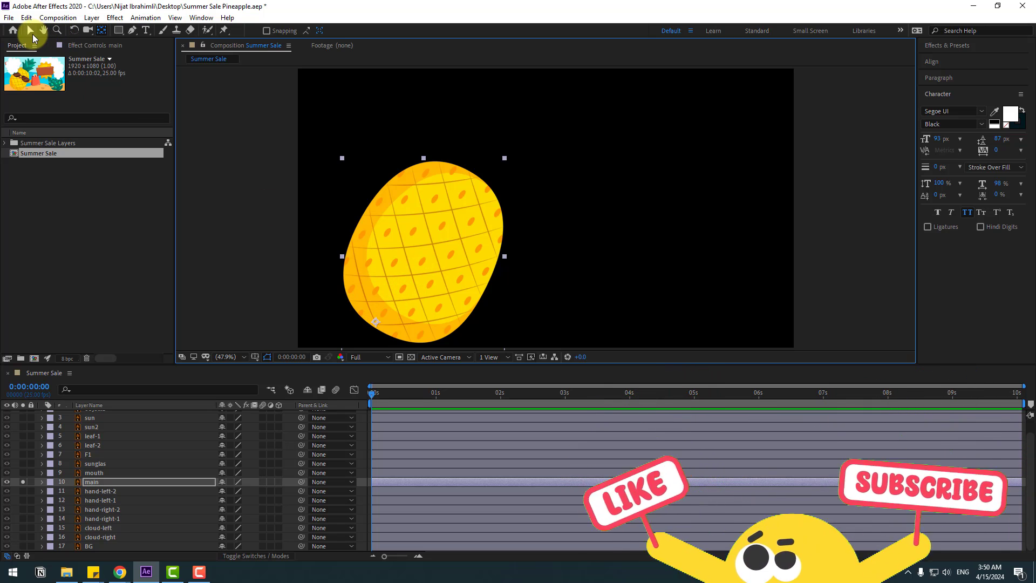
left_click(23, 481)
left_click(92, 481)
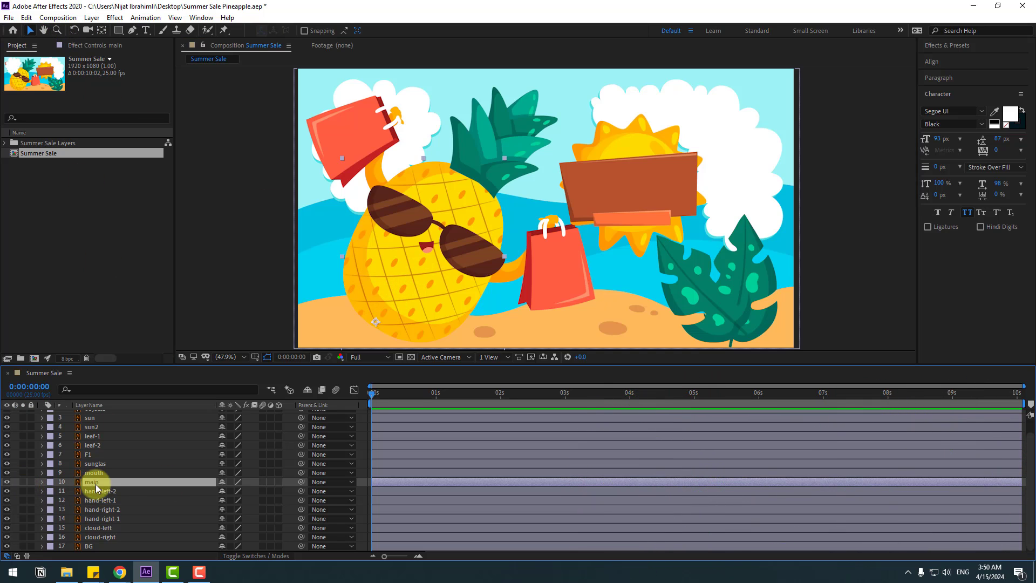
Step: Isolate hand-left-1, move its anchor point to the arm's lower shoulder end, and turn solo off
left_click(110, 502)
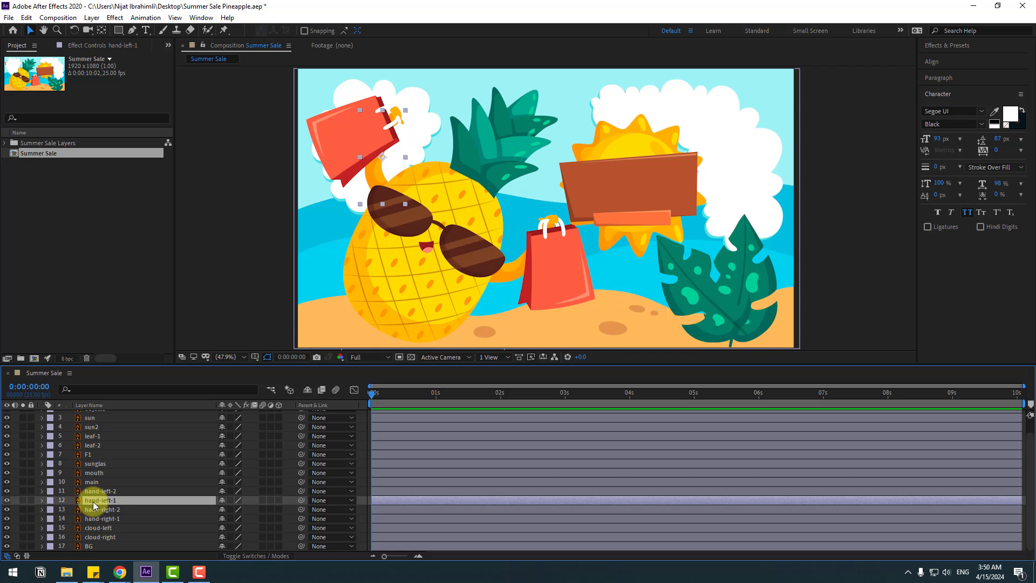
left_click(23, 500)
left_click_drag(419, 255, 502, 269)
scroll(509, 212, "up", 2)
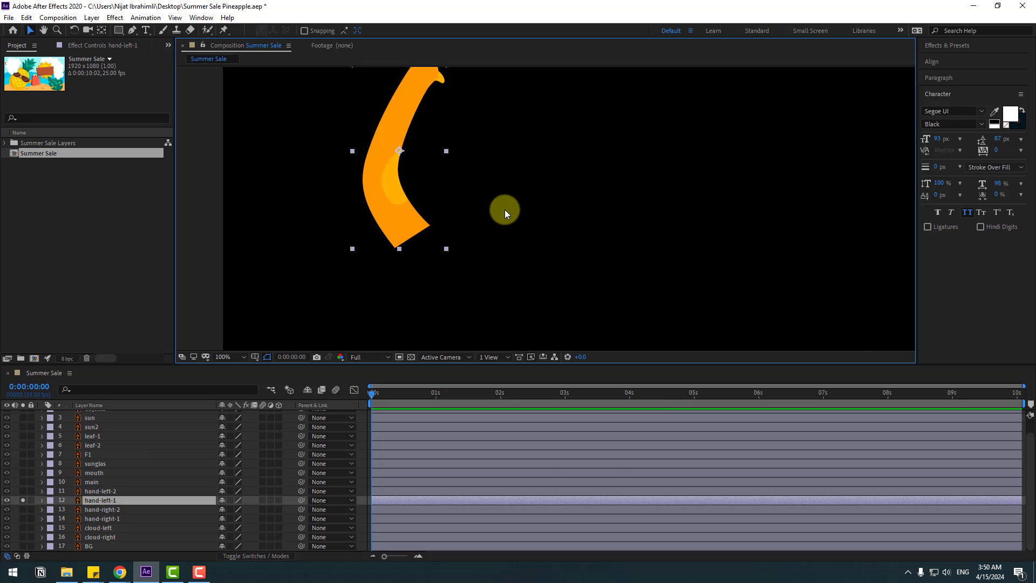
left_click_drag(460, 195, 463, 216)
left_click(101, 32)
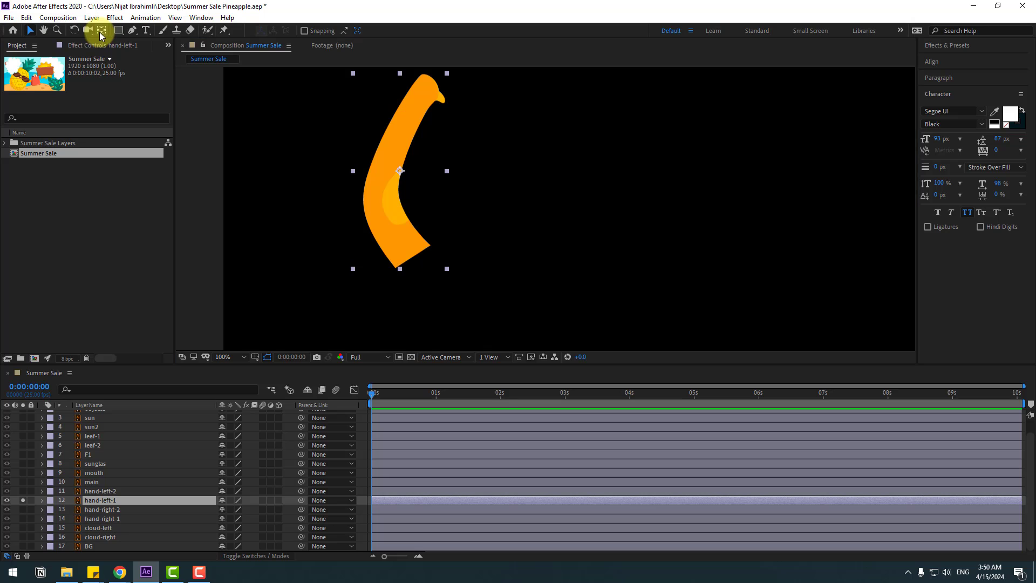
left_click_drag(400, 171, 410, 257)
left_click(30, 30)
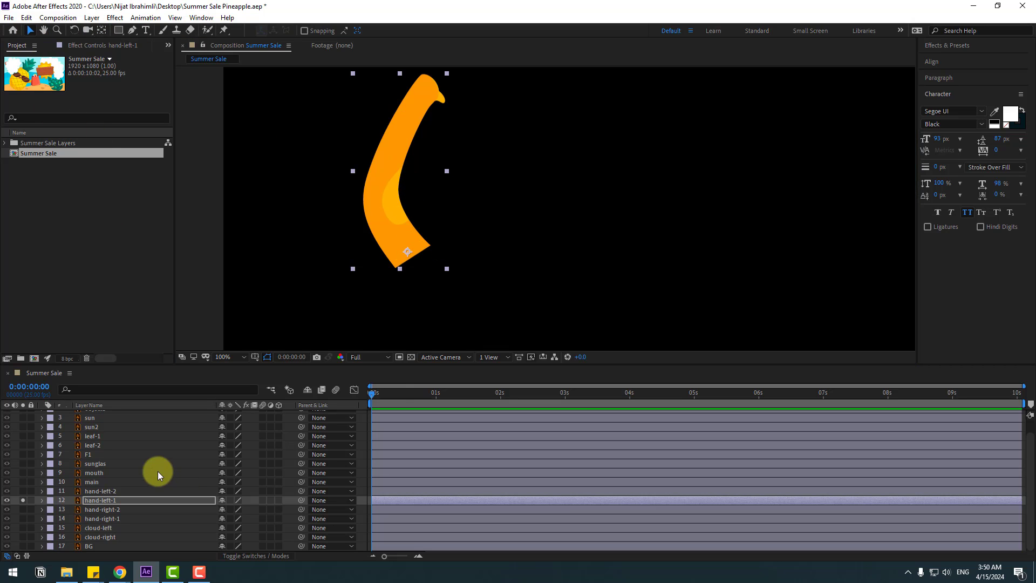
left_click(23, 500)
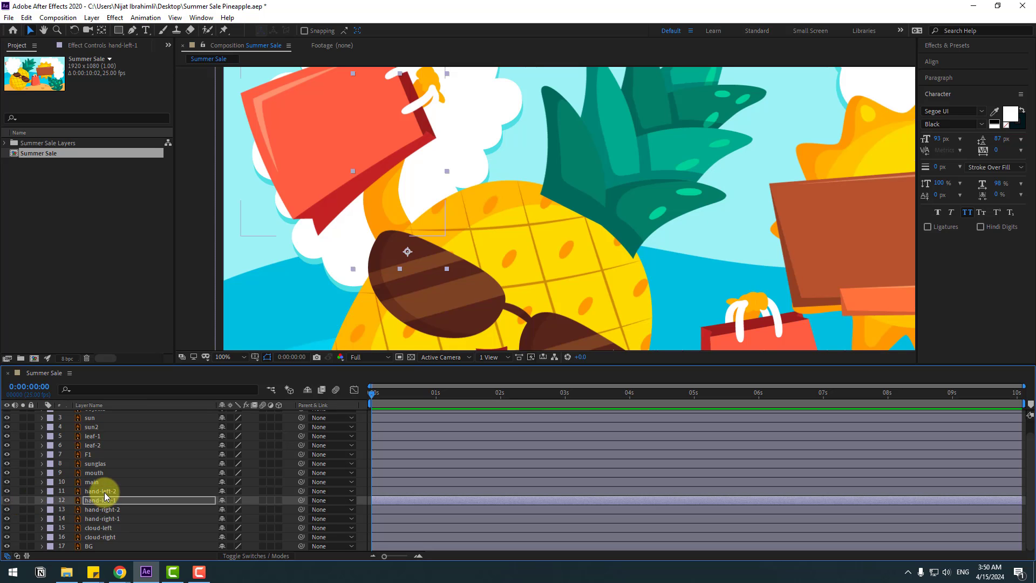
Step: Isolate hand-left-2, move its anchor point to the hand gripping the bag handles, and turn solo off
left_click(105, 491)
left_click(23, 491)
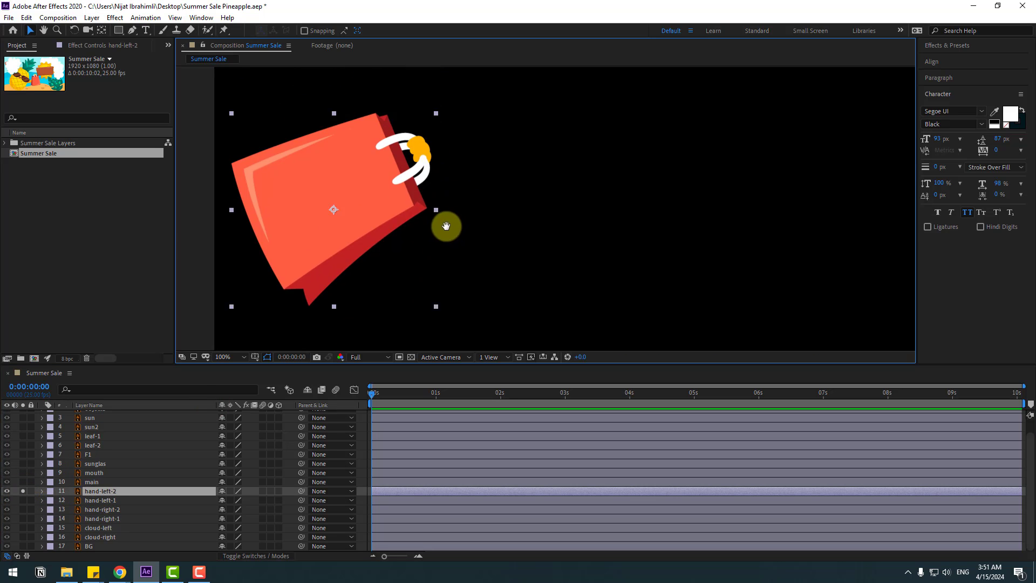
left_click(102, 29)
left_click_drag(324, 226, 412, 173)
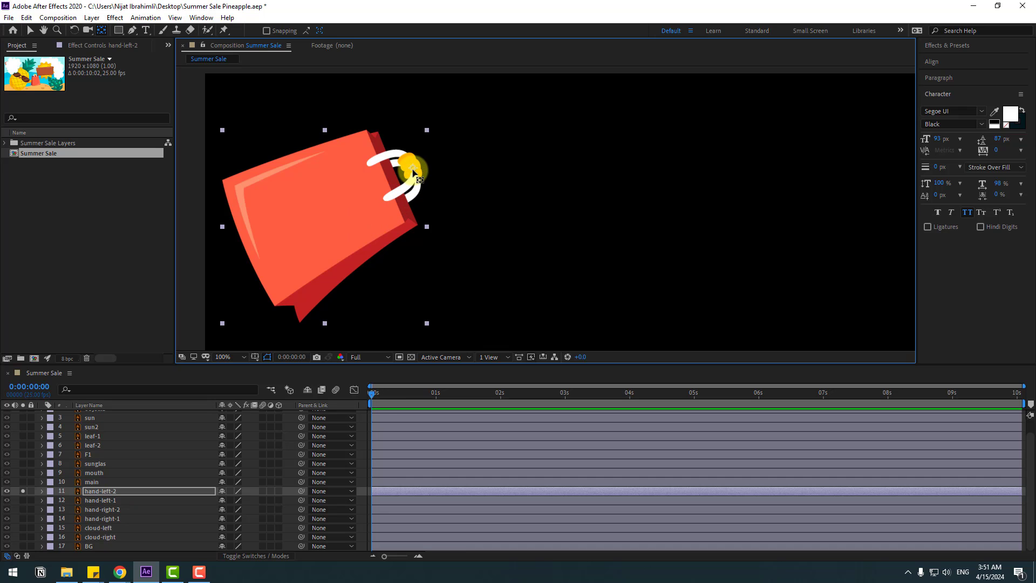
left_click(30, 30)
left_click(23, 492)
scroll(523, 155, "down", 1)
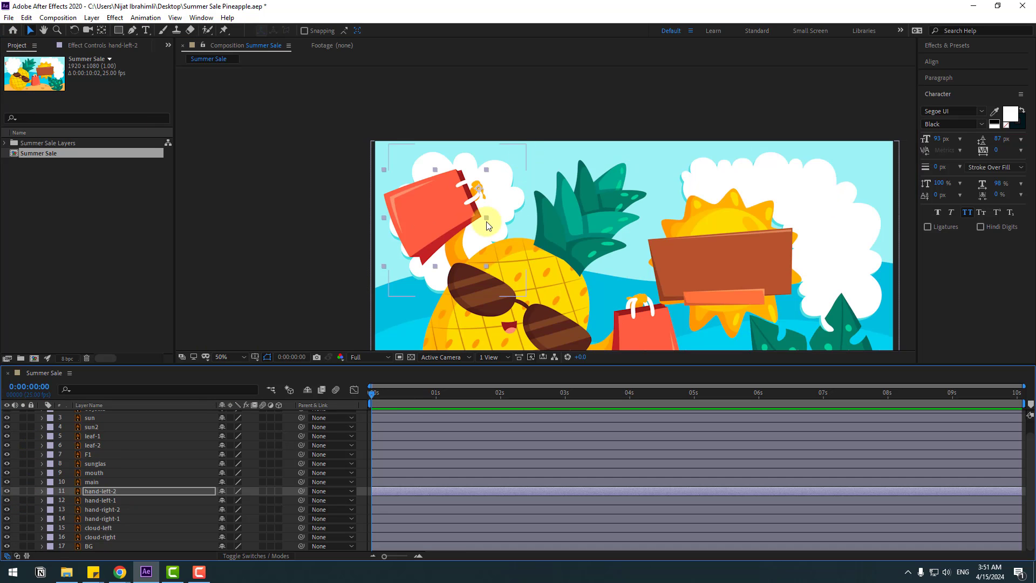
left_click_drag(512, 305, 451, 280)
key("v")
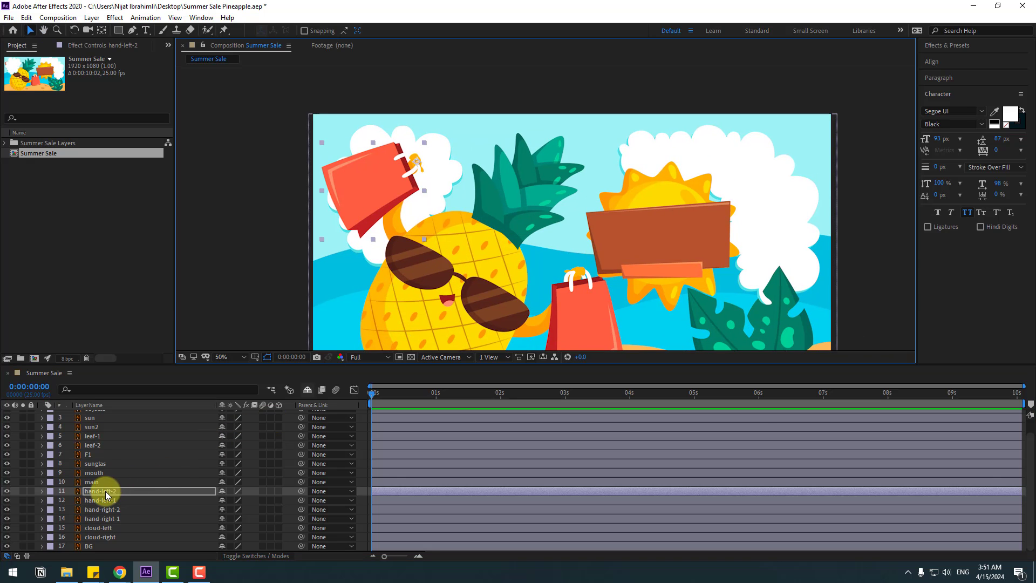
Step: Parent hand-left-2 to hand-left-1, and parent hand-left-1 to main
left_click(106, 491)
left_click_drag(301, 491, 102, 500)
left_click(162, 502)
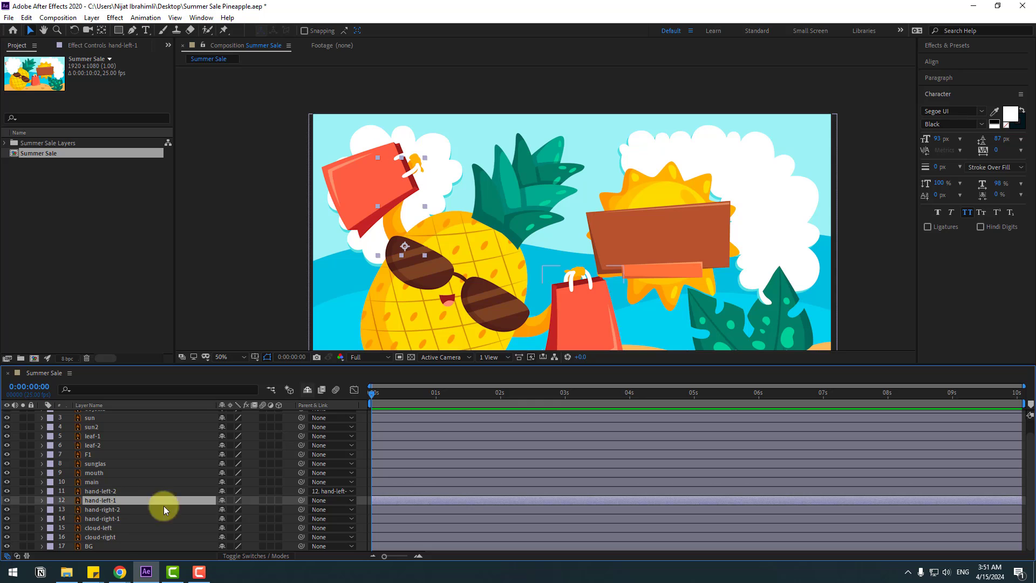
left_click_drag(299, 500, 95, 484)
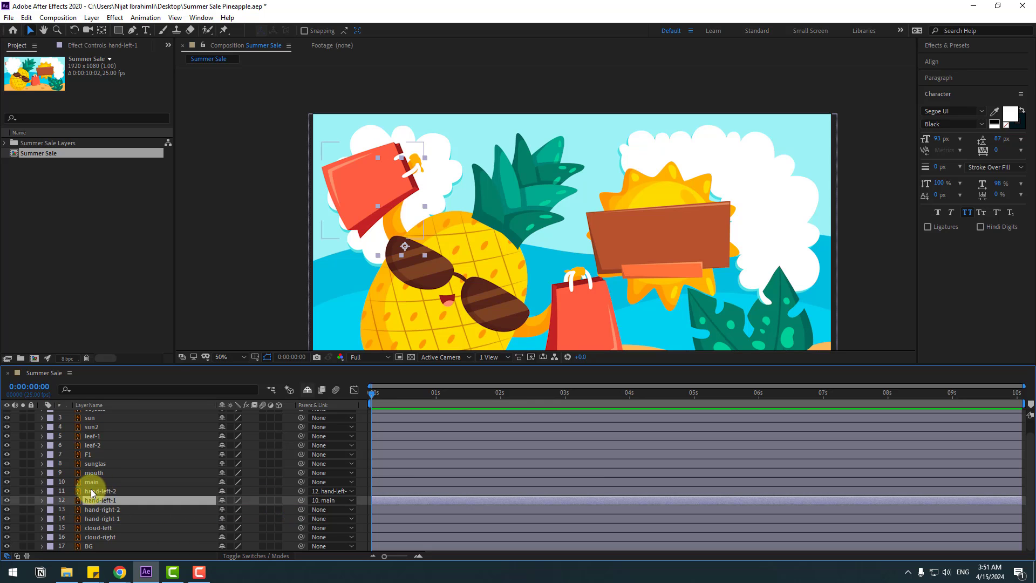
Step: Try out rotations on hand-left-1 and hand-left-2 to test the arm joints, reverting each one and collapsing both layers
key("r")
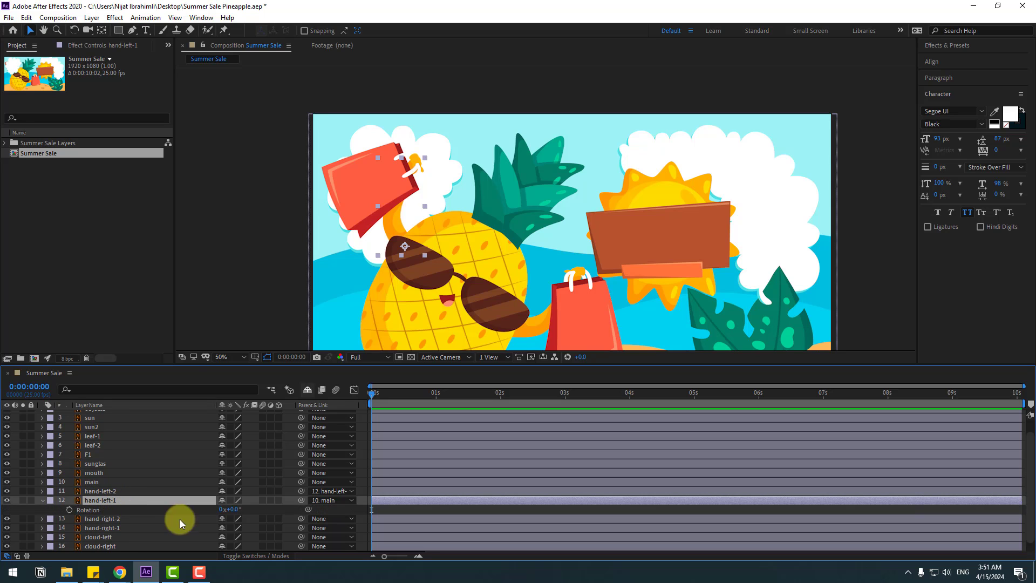
left_click_drag(234, 515, 211, 518)
key("ctrl+z")
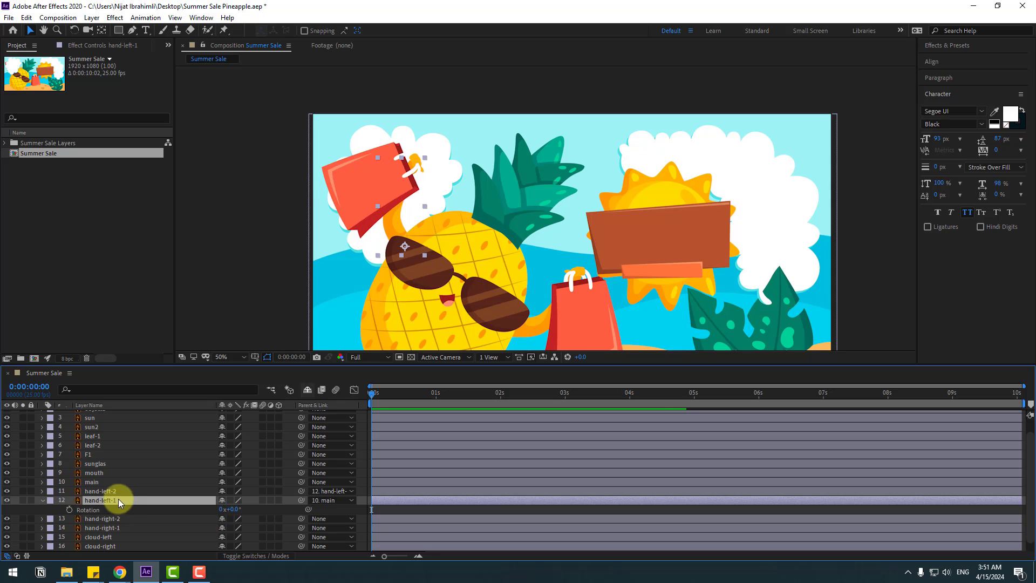
left_click(116, 491)
key("r")
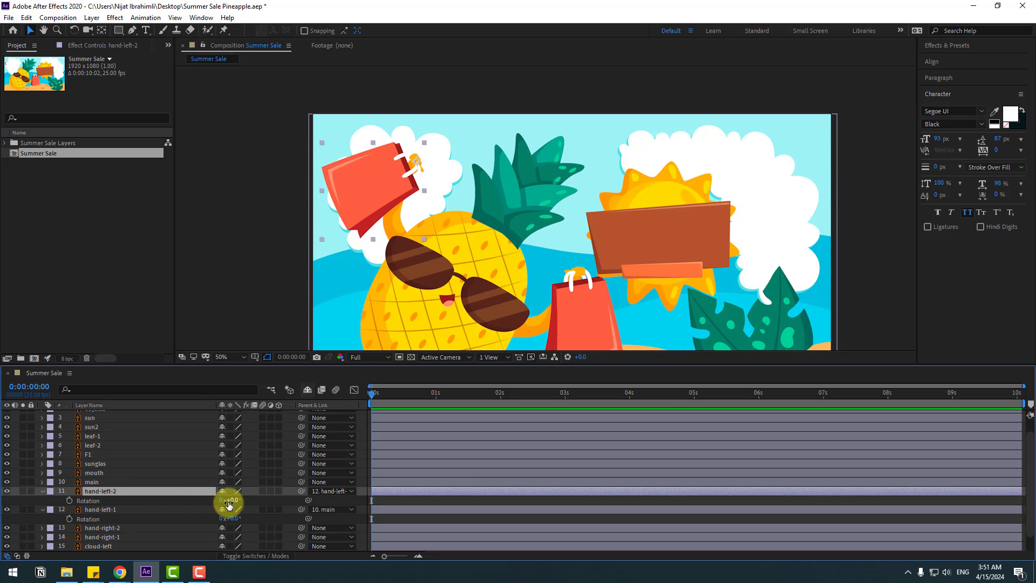
left_click_drag(236, 500, 232, 500)
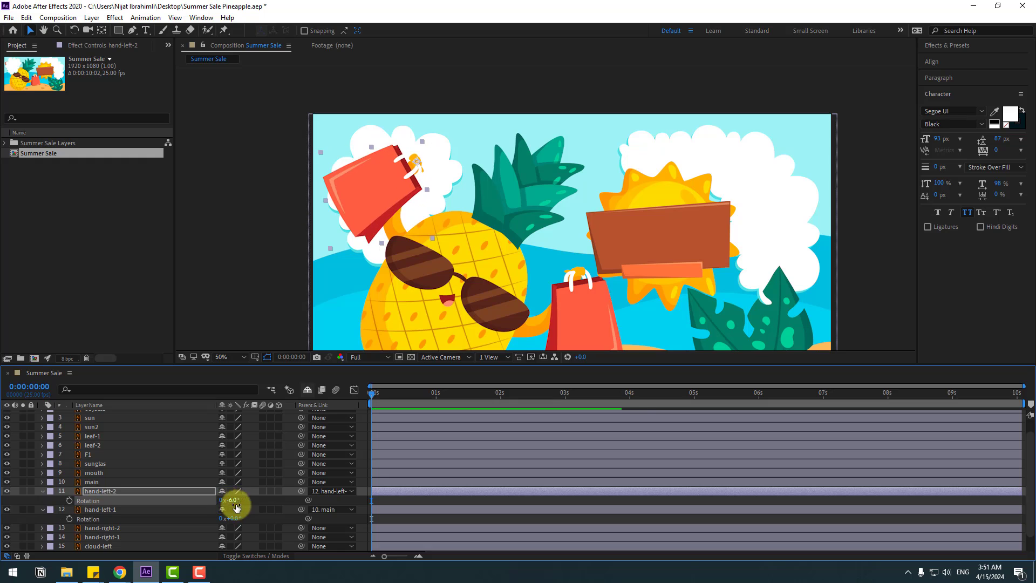
left_click(42, 493)
left_click(42, 500)
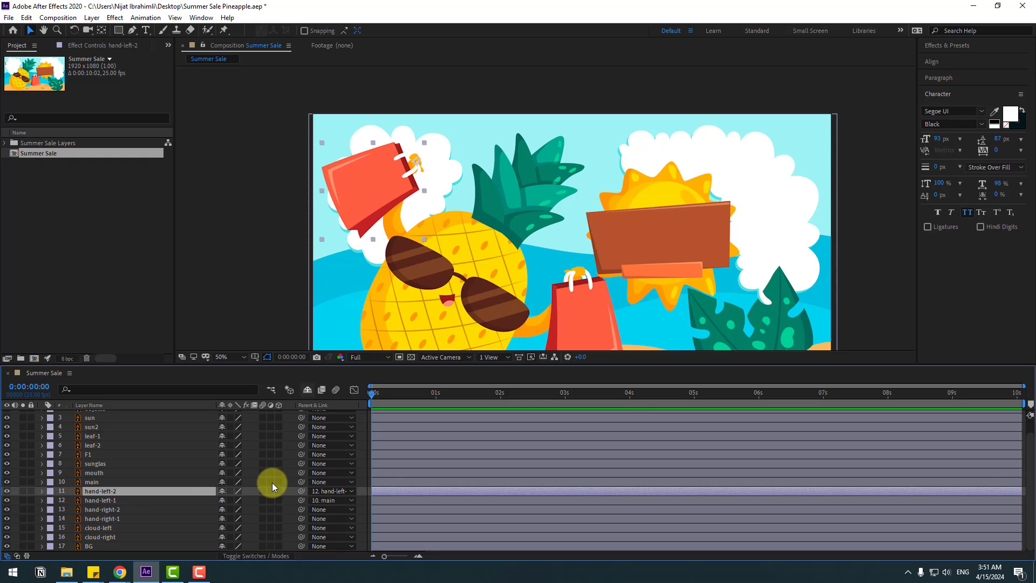
Step: Isolate hand-right-1, move its anchor point to the arm end that joins the pineapple body, and turn solo off
left_click(103, 519)
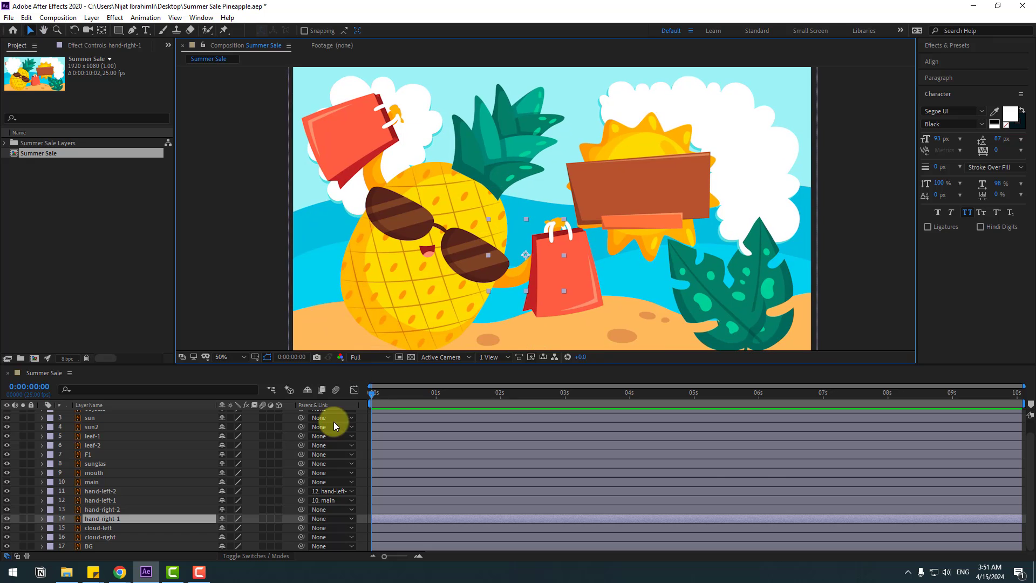
left_click(22, 519)
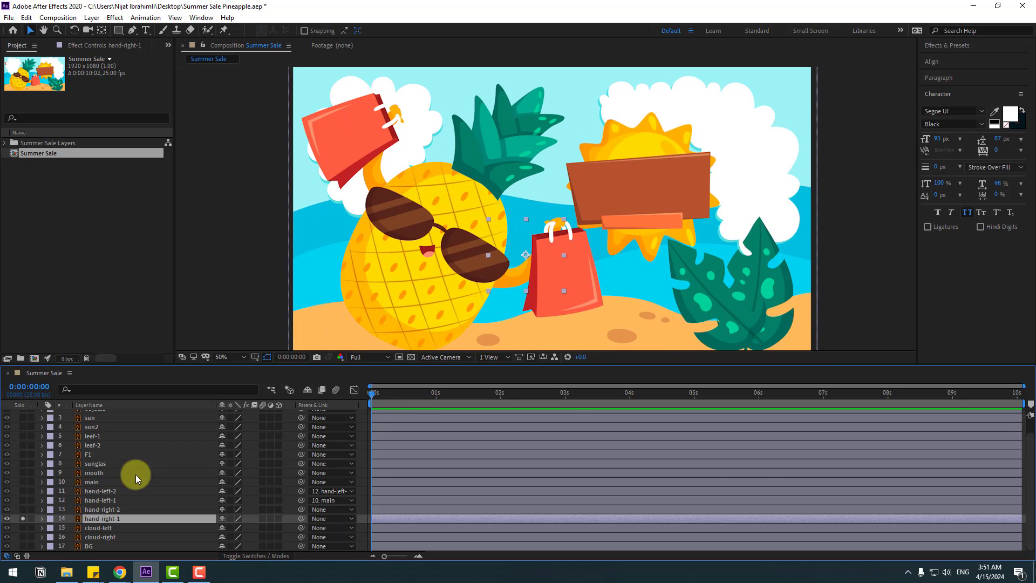
key("period")
left_click_drag(463, 309, 376, 246)
left_click(102, 30)
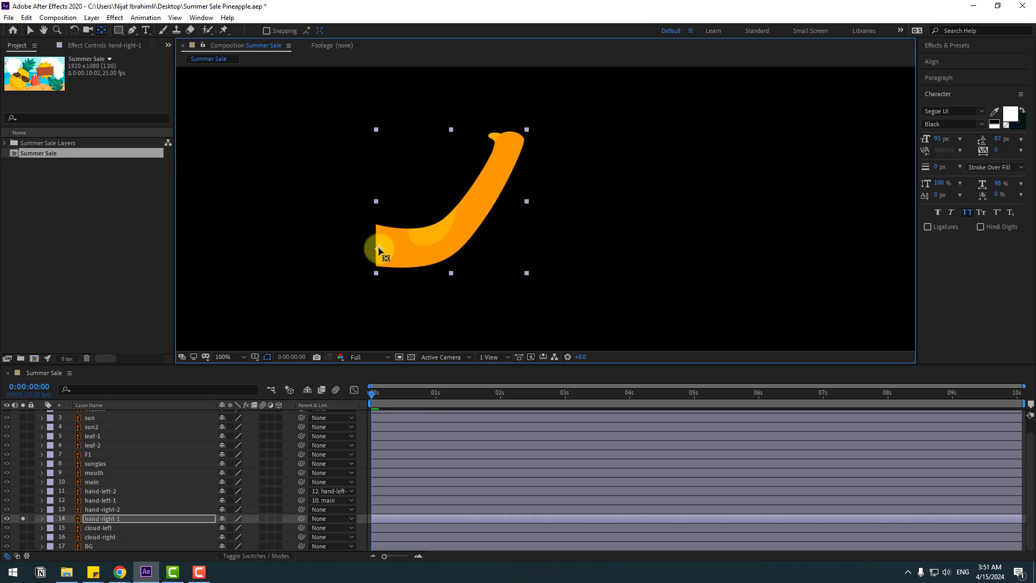
left_click(31, 30)
left_click(22, 519)
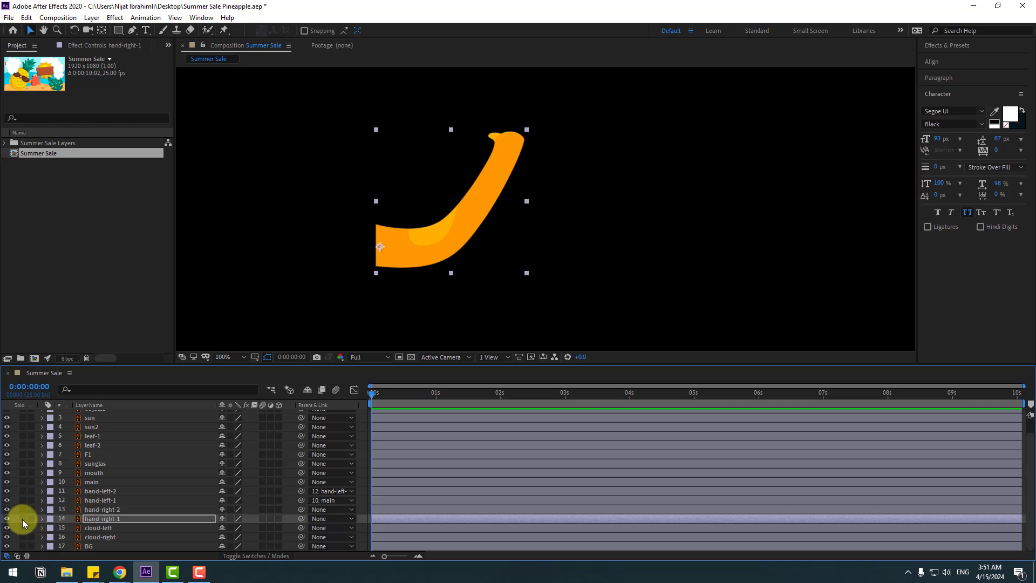
Step: Isolate hand-right-2, move its anchor point to the hand above the bag handles, and turn solo off
left_click(106, 511)
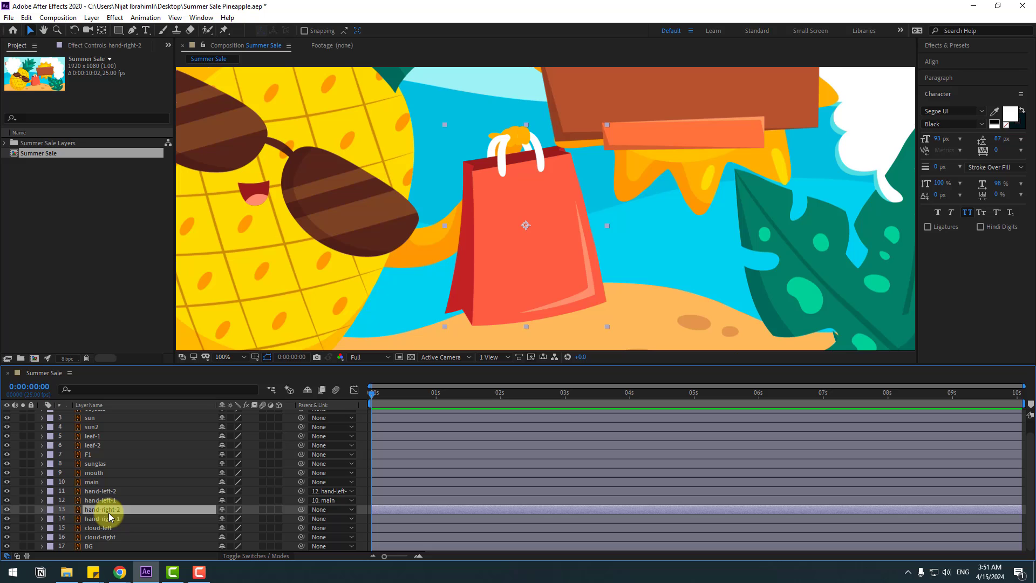
left_click(23, 509)
left_click_drag(577, 192, 530, 221)
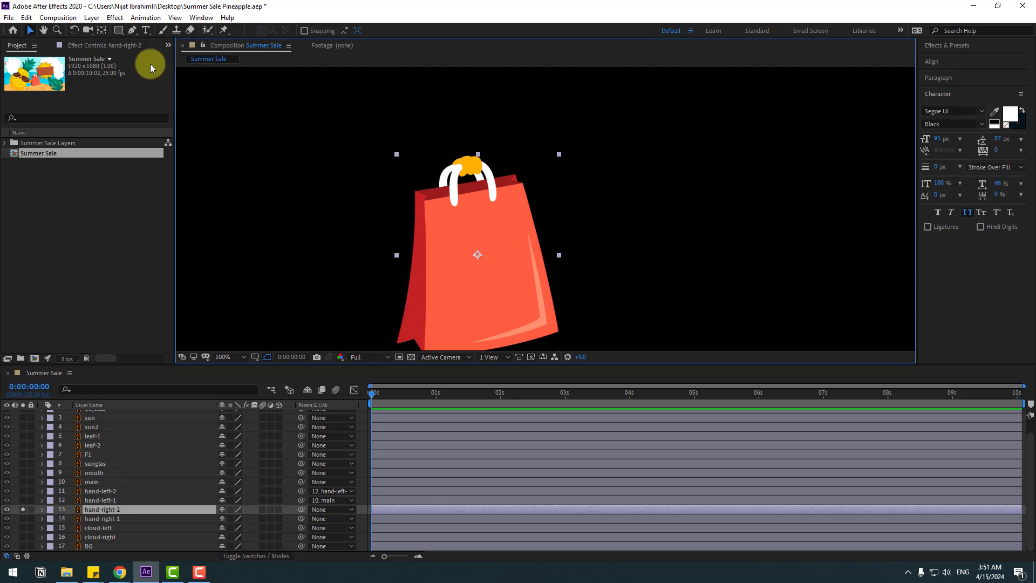
left_click(101, 31)
left_click_drag(477, 254, 476, 163)
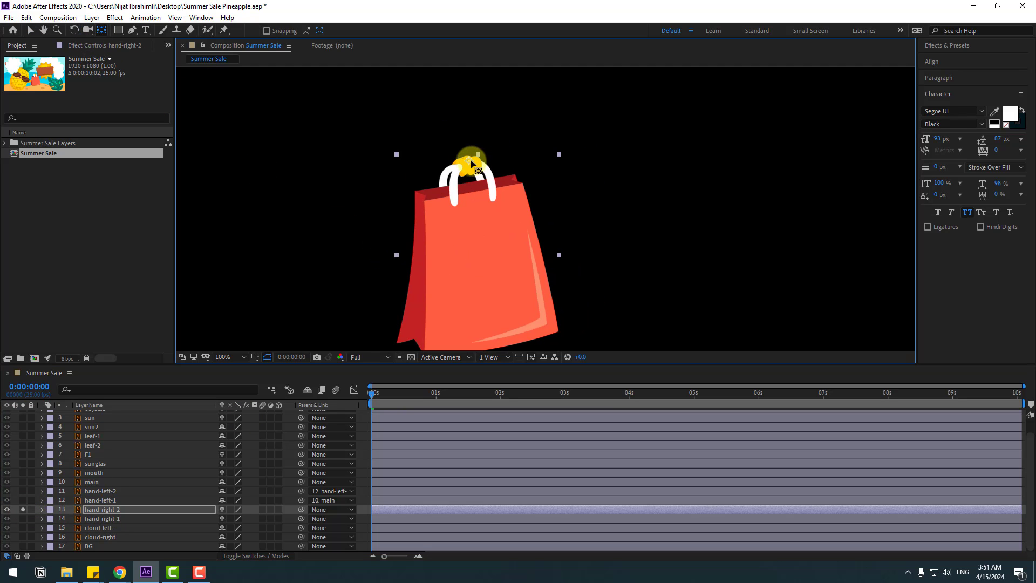
left_click(31, 30)
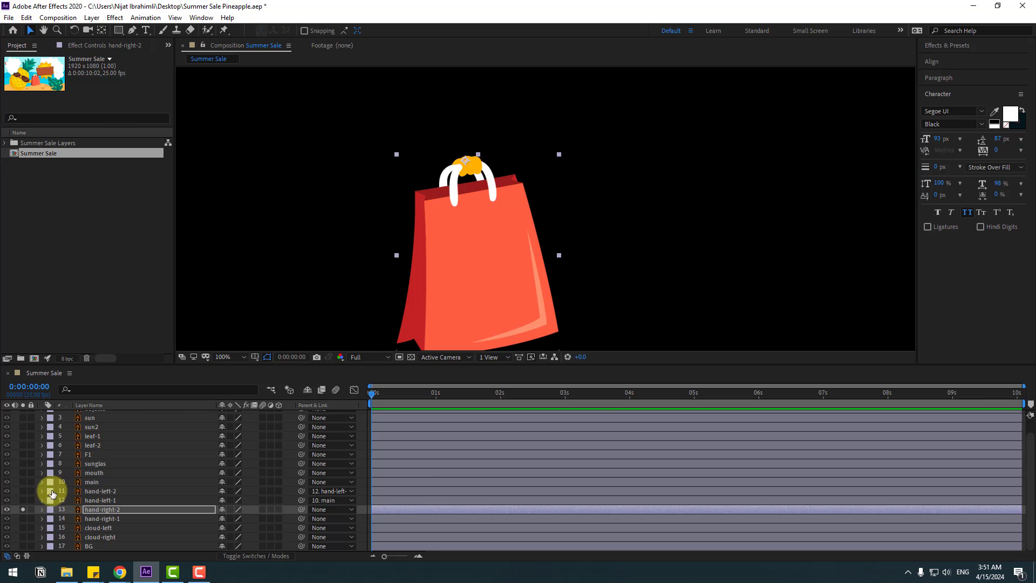
left_click(22, 509)
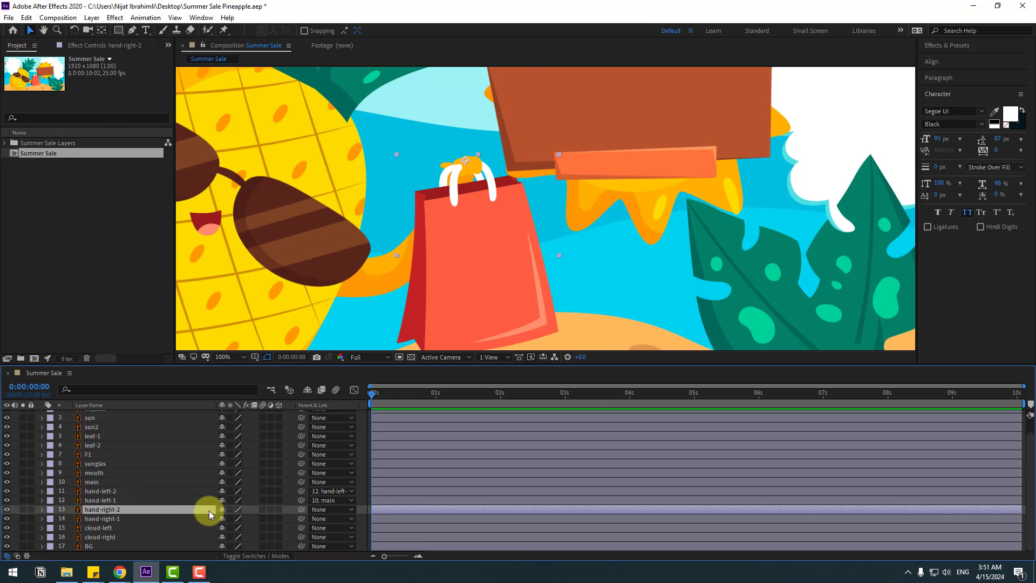
Step: Parent hand-right-2 to hand-right-1, and parent hand-right-1 to main
left_click_drag(301, 508, 105, 526)
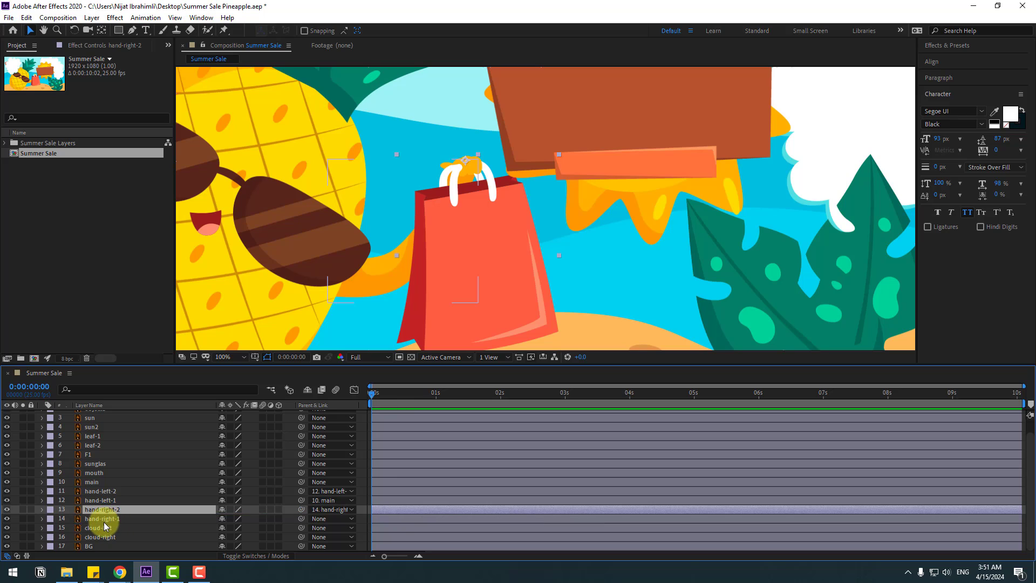
left_click(104, 521)
left_click_drag(301, 517, 91, 483)
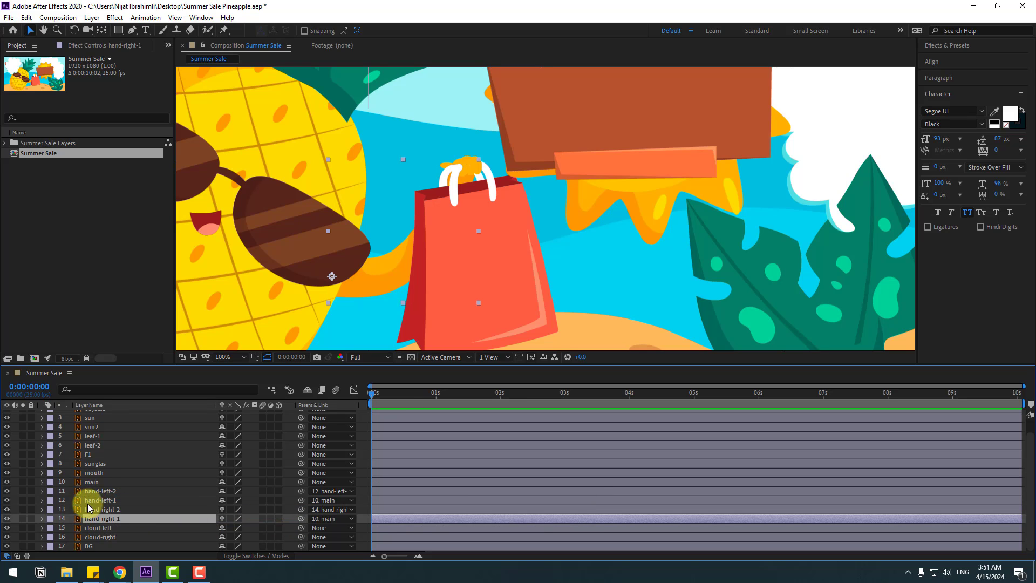
Step: Try out a rotation on hand-right-1 to test the arm joint, revert it and collapse the layer
key("r")
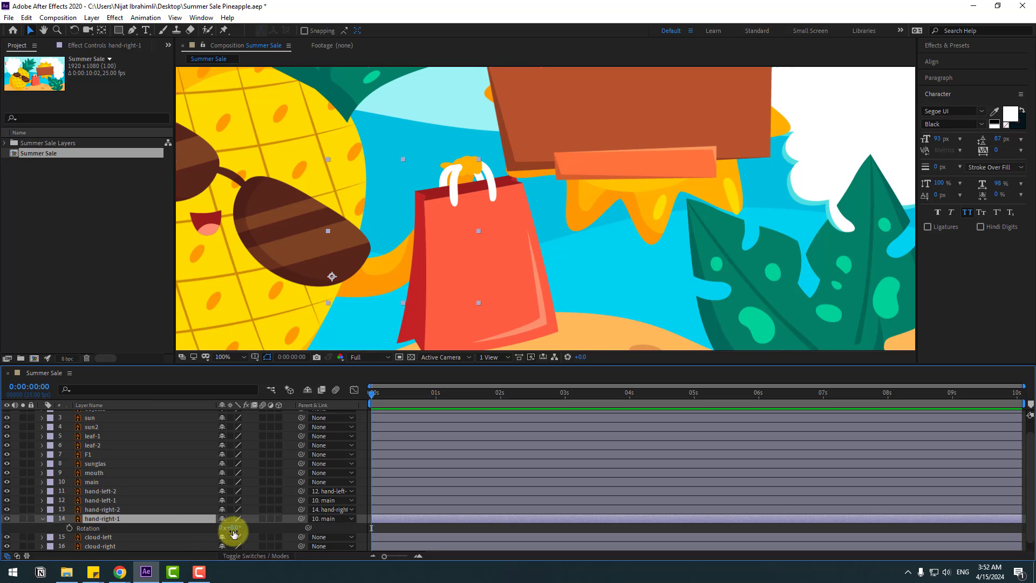
left_click_drag(231, 528, 236, 529)
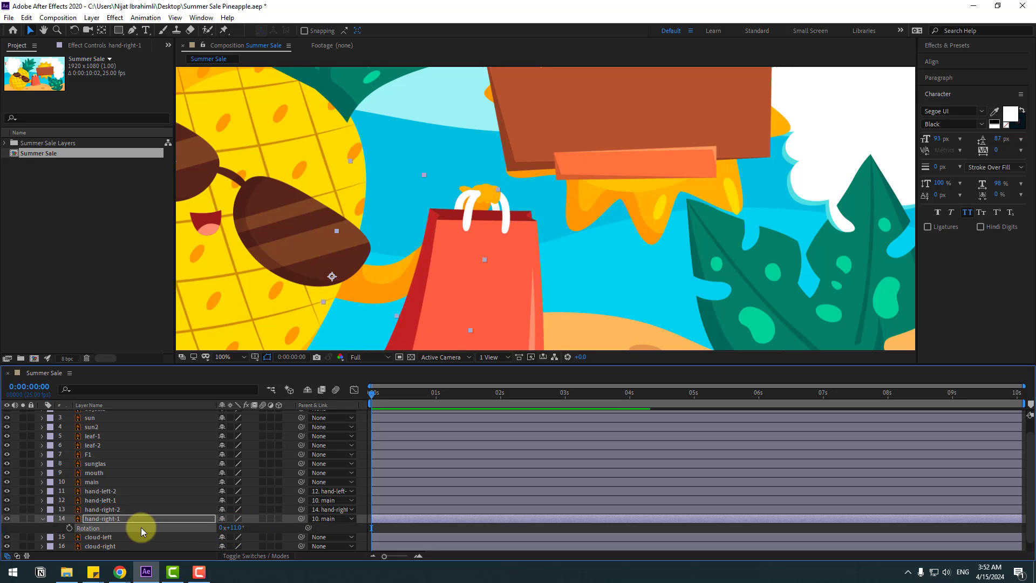
key("ctrl+z")
left_click(42, 519)
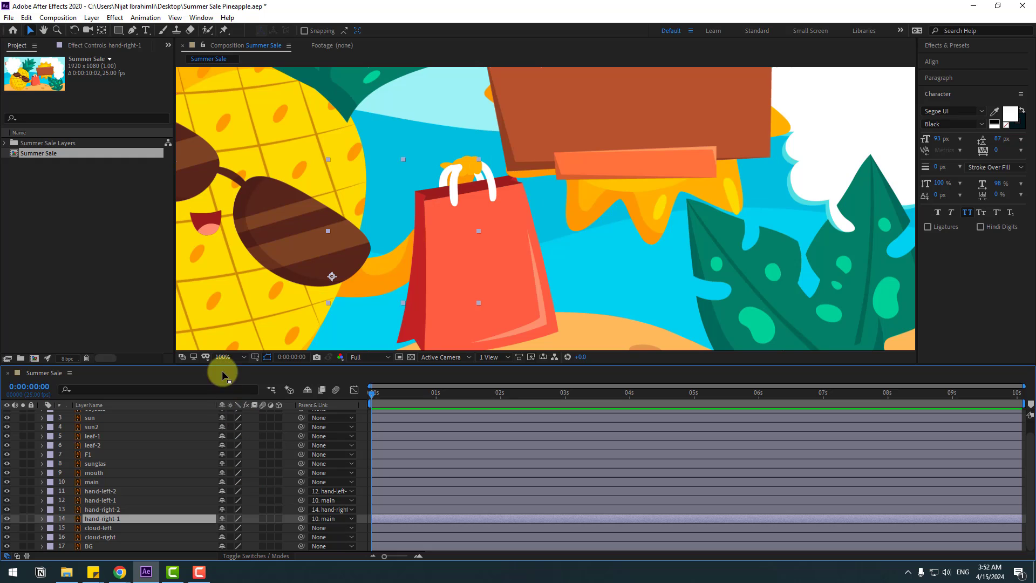
Step: Start Rotation keyframes on hand-left-1 and hand-right-1 at the first frame, with values of 17° and -18°
left_click(227, 359)
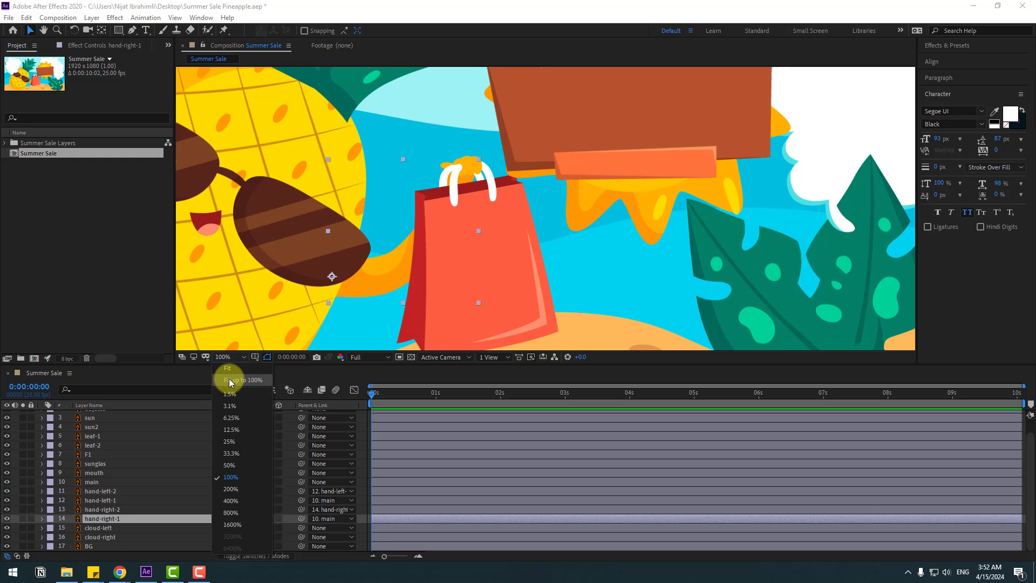
left_click(231, 379)
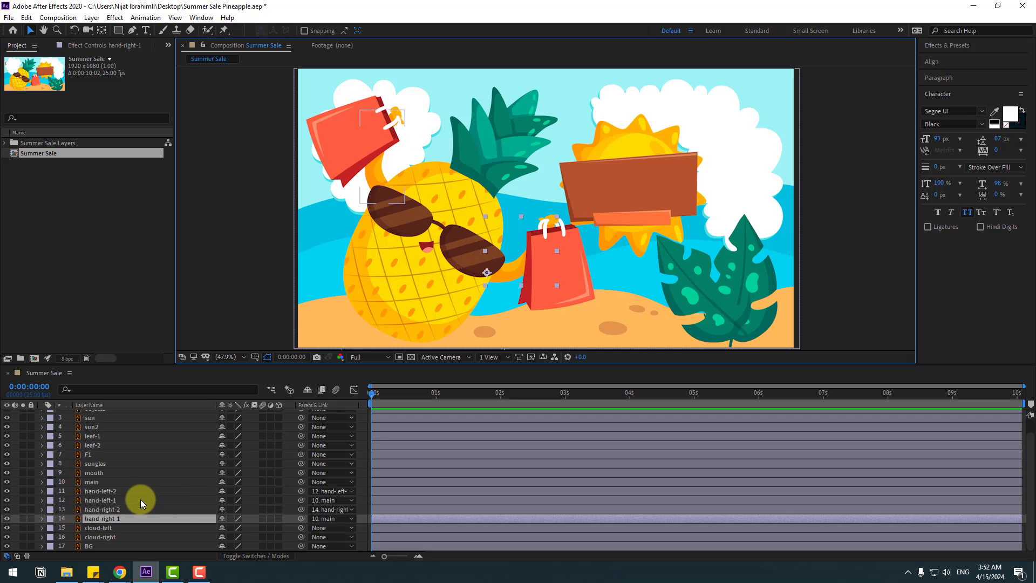
left_click(112, 501)
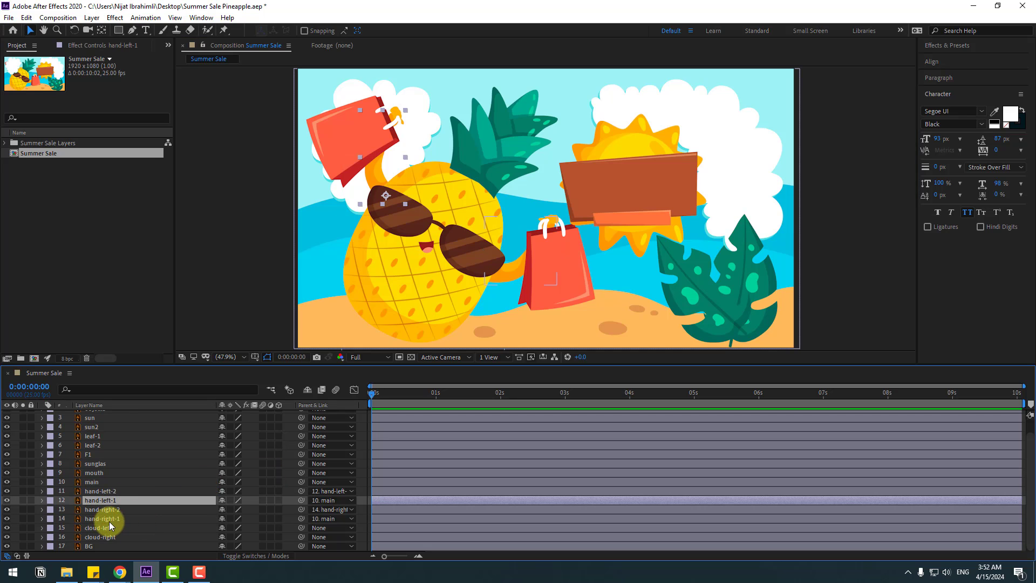
left_click(111, 519, "ctrl")
key("r")
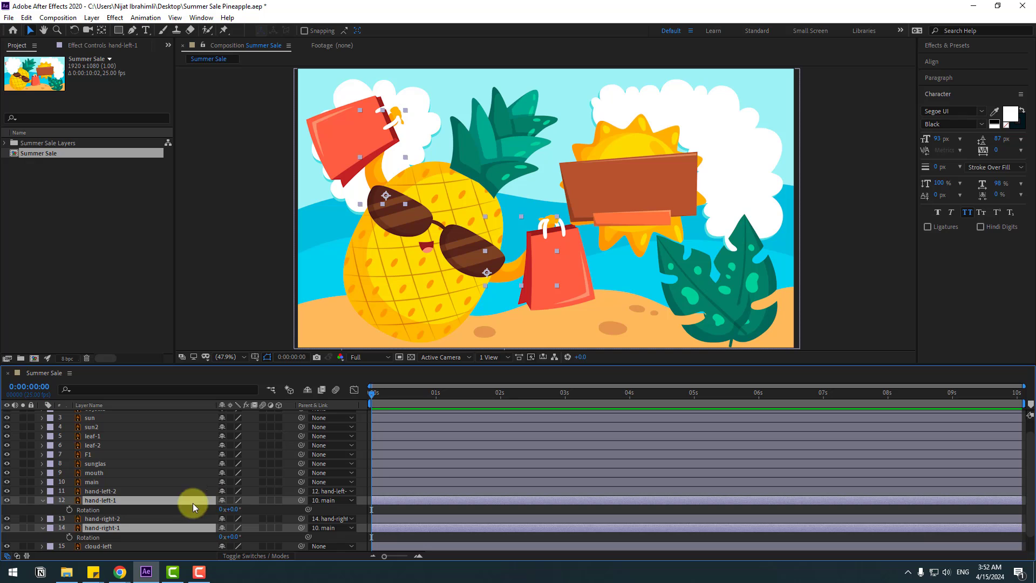
left_click(69, 509)
left_click(69, 537)
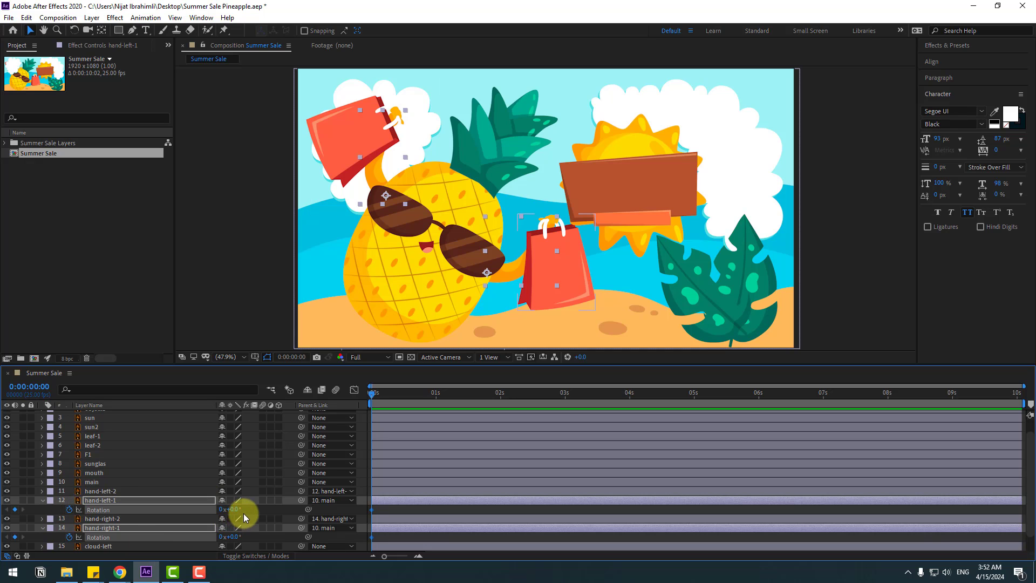
left_click_drag(236, 510, 224, 534)
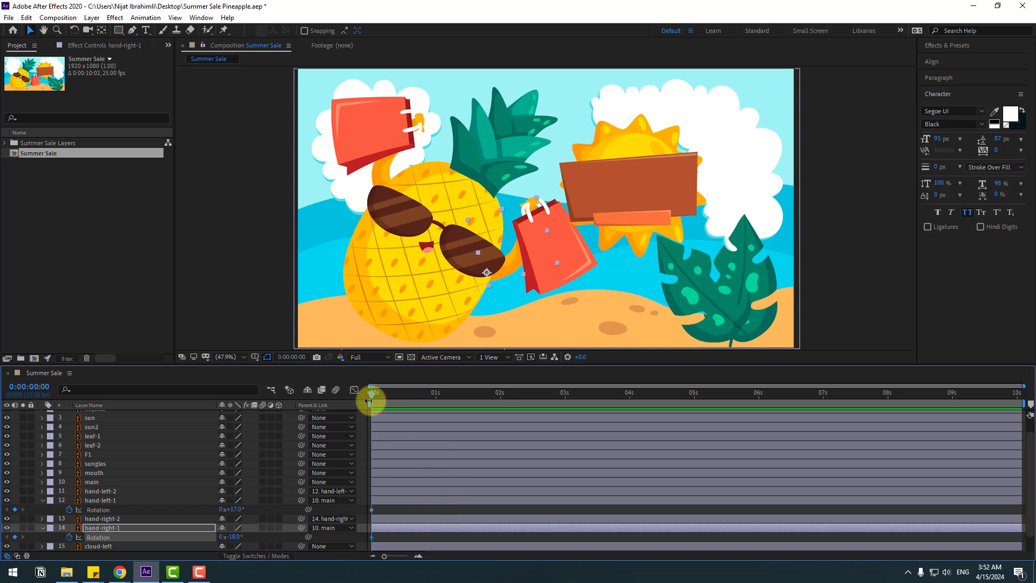
Step: Ten frames in, at 0:00:00:10, set Rotation to -35° on hand-left-1 and 30° on hand-right-1
left_click(292, 357)
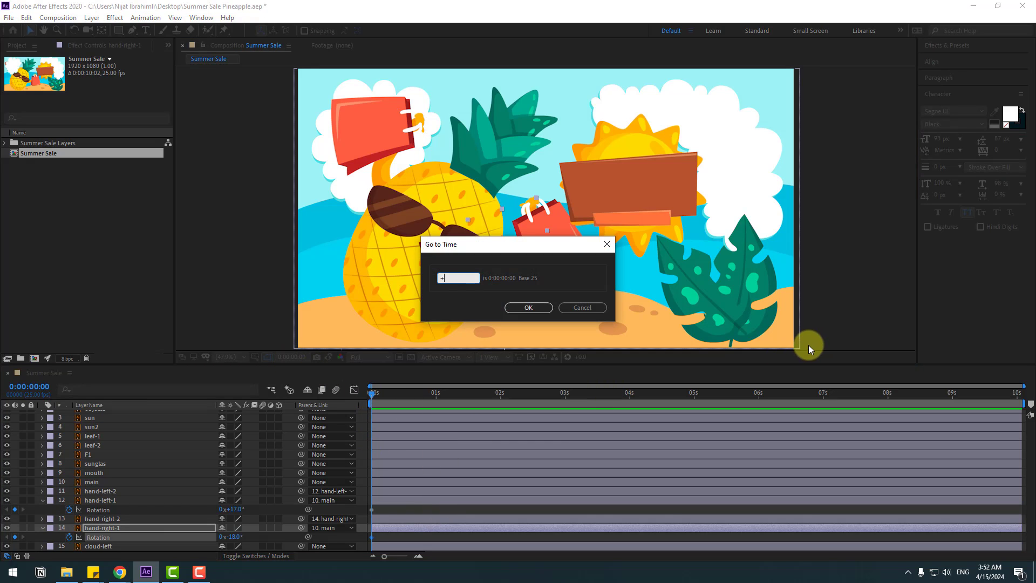
type("+10")
left_click(507, 307)
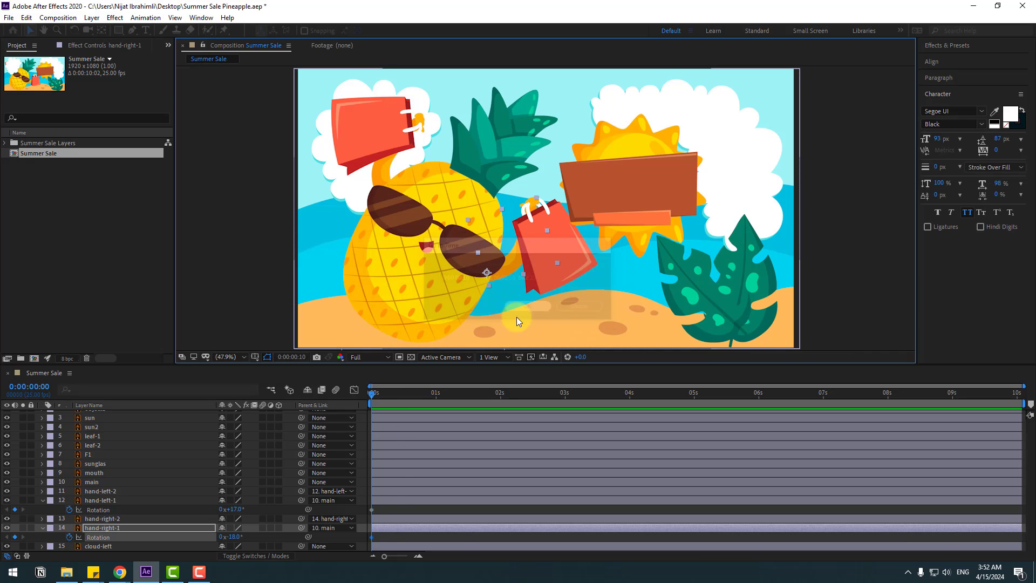
left_click(237, 511)
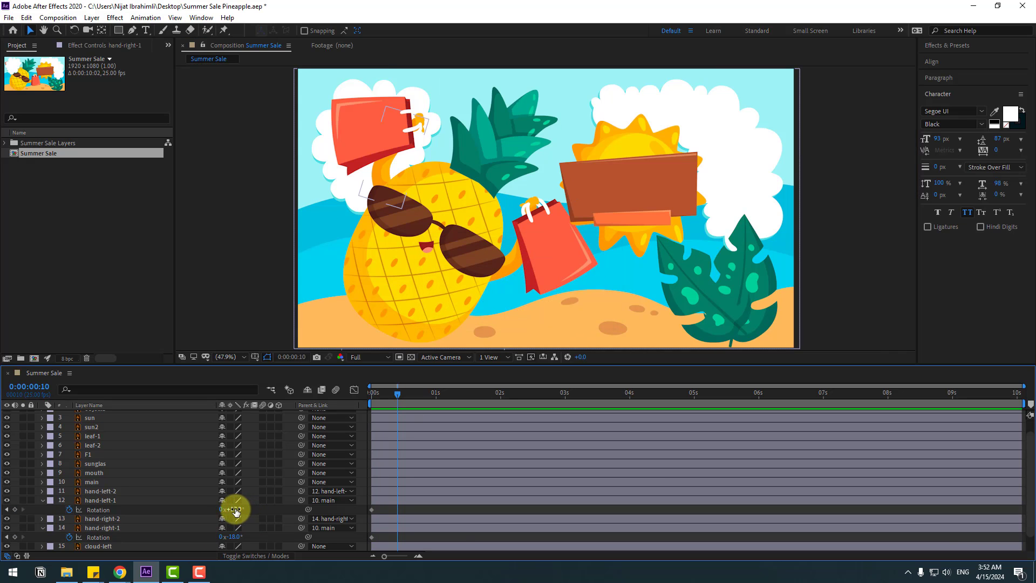
left_click_drag(236, 511, 264, 542)
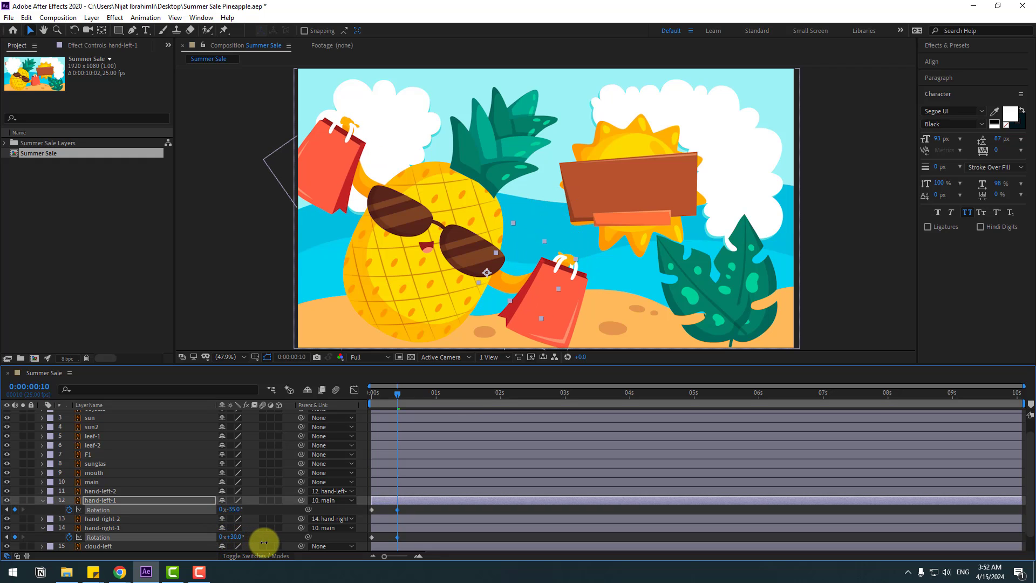
Step: Duplicate the first Rotation keyframes of hand-left-1 and hand-right-1 at 0:00:00:20
left_click(377, 510)
key("ctrl+v")
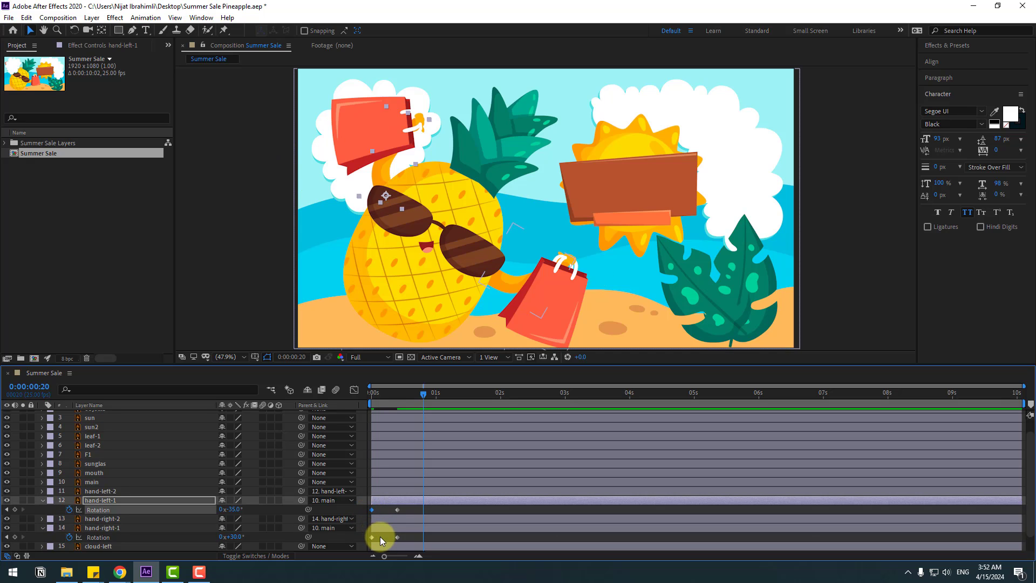
left_click_drag(379, 534, 368, 542)
key("ctrl+v")
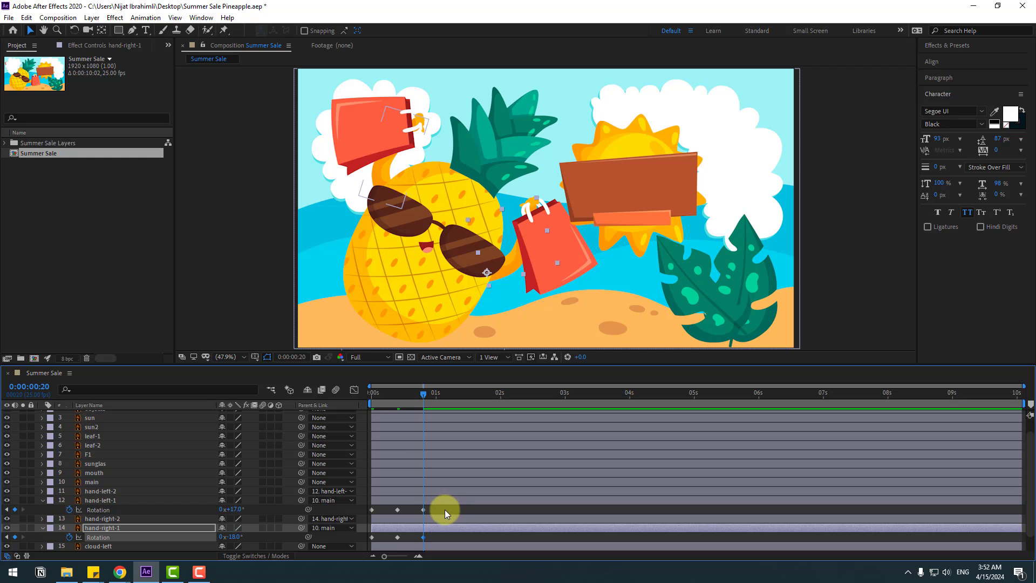
Step: Apply Easy Ease to all Rotation keyframes of hand-left-1 and hand-right-1
left_click(443, 510)
left_click_drag(439, 510, 369, 540)
right_click(372, 536)
mouse_move(432, 530)
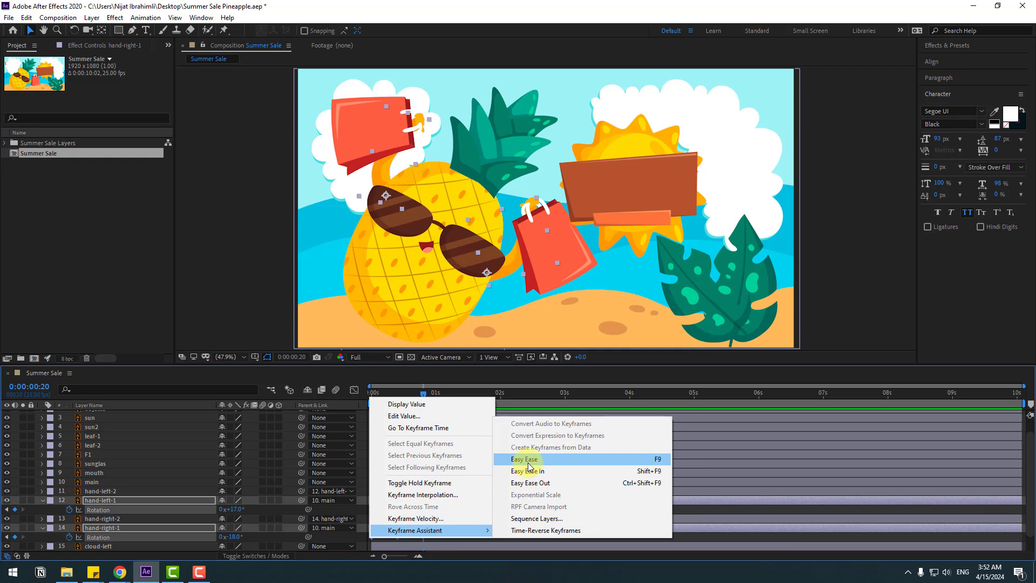
left_click(555, 457)
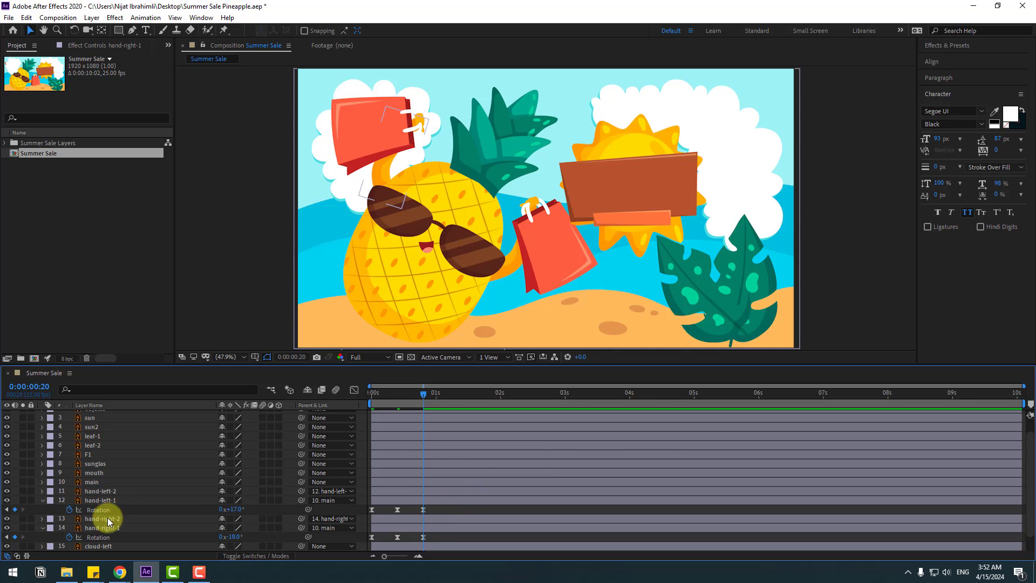
Step: Add the expression loopOutDuration(type = "cycle", duration = 0) to the Rotation of hand-left-1
left_click(69, 509, "alt")
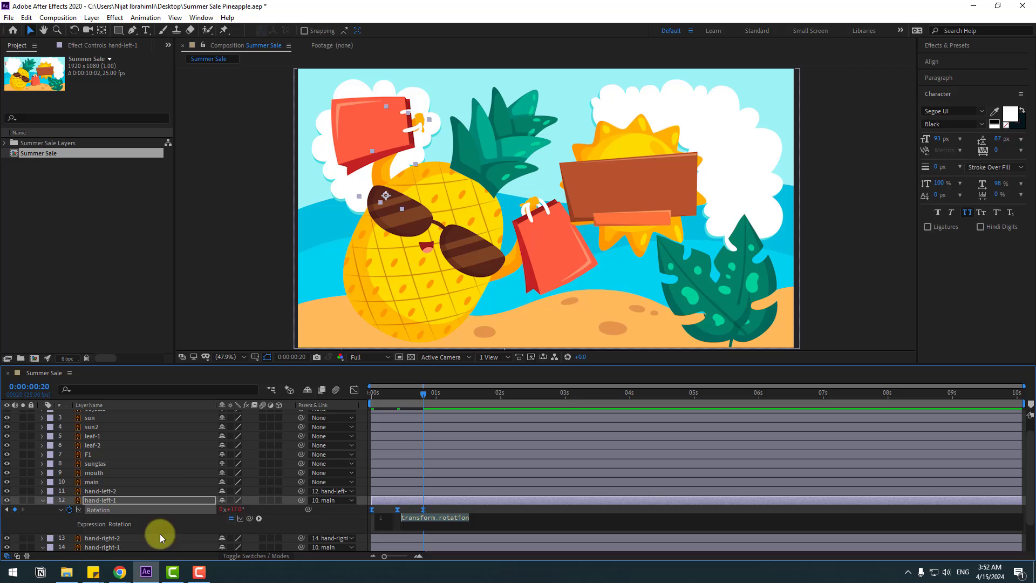
left_click(258, 518)
mouse_move(342, 450)
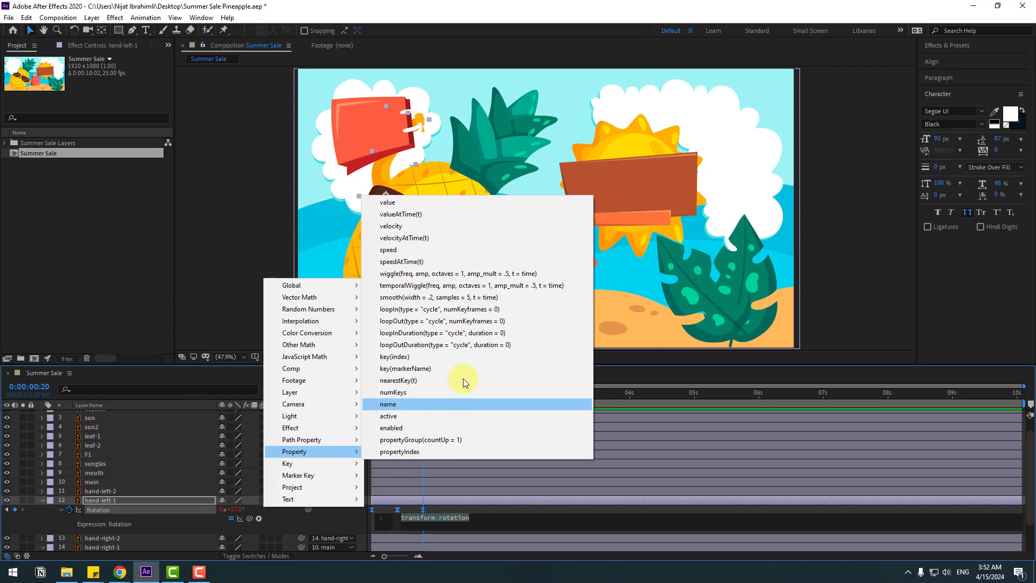
left_click(471, 346)
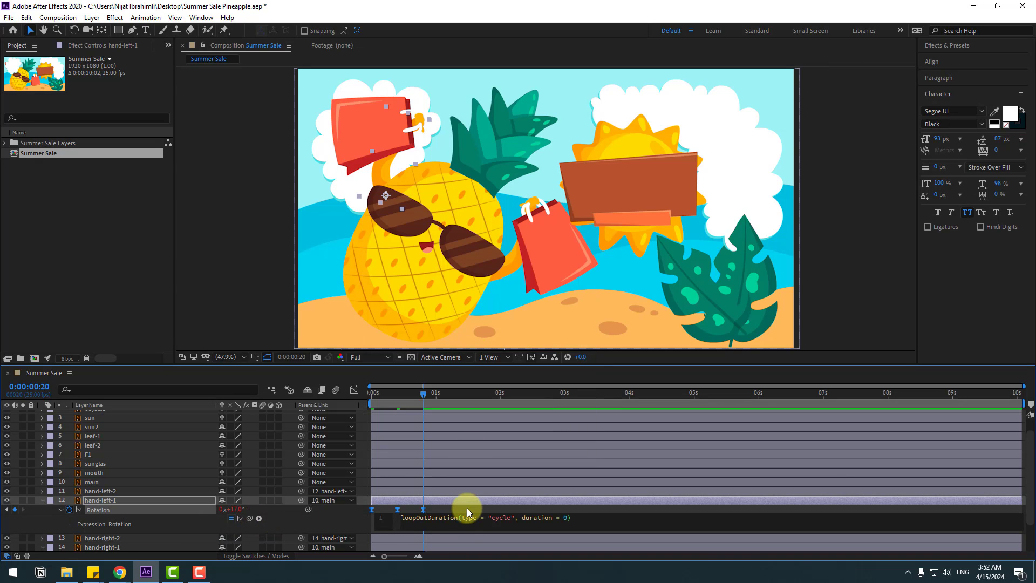
left_click(502, 509)
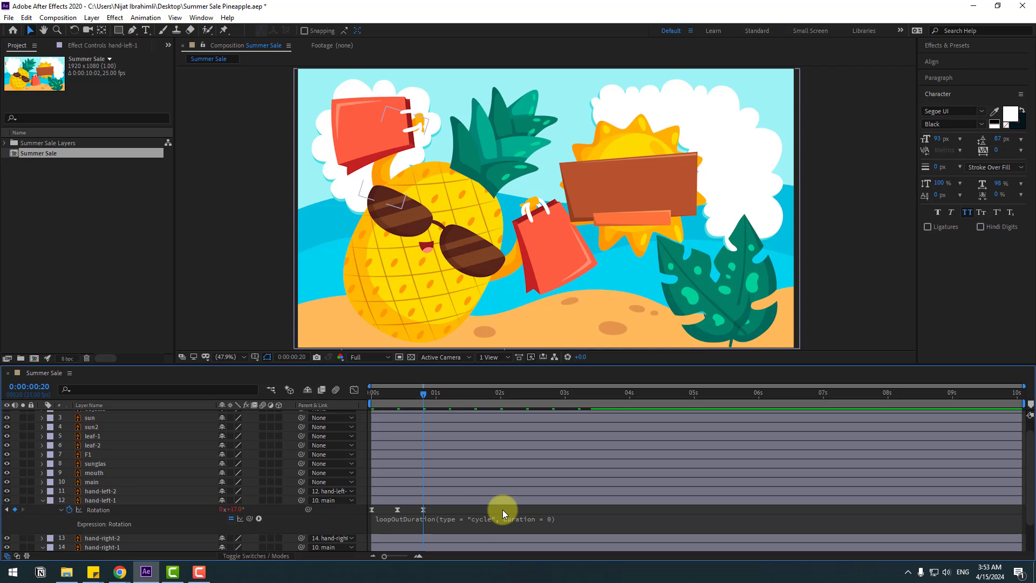
Step: Preview the looping hand-left-1 motion, return to the first frame and collapse the layer
key("space")
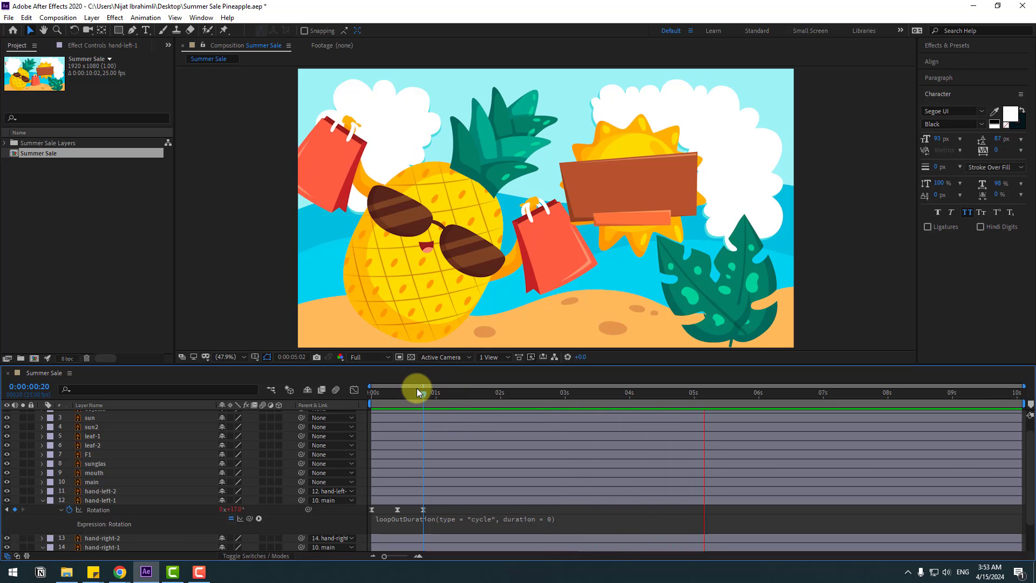
key("space")
left_click_drag(403, 393, 369, 395)
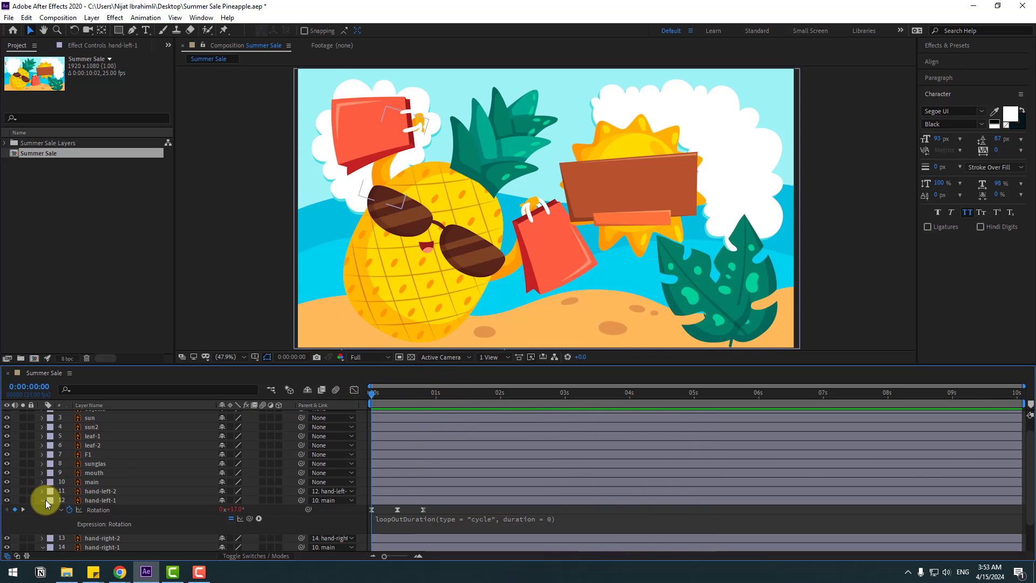
left_click(42, 501)
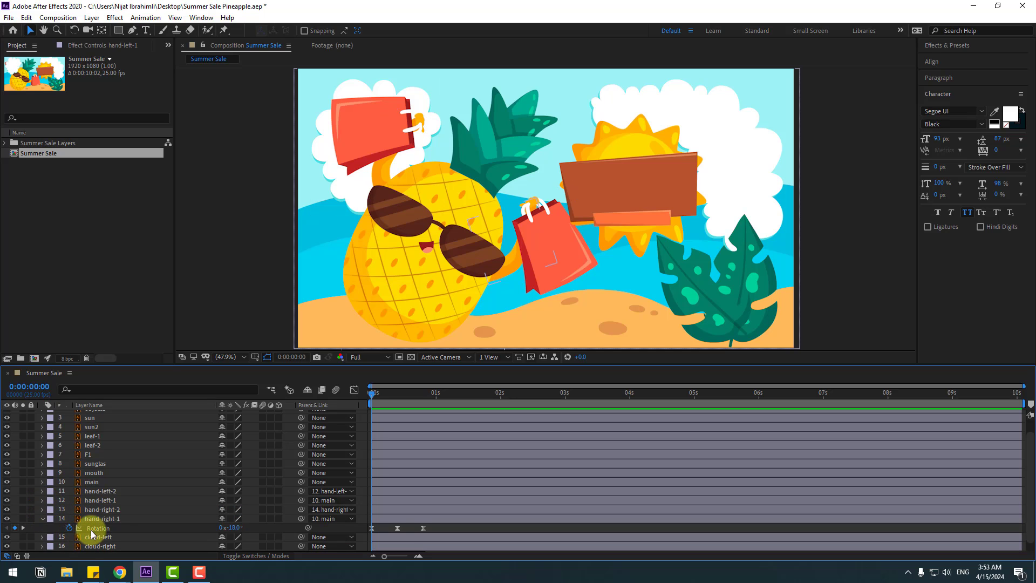
Step: Add the expression loopOutDuration(type = "cycle", duration = 0) to the Rotation of hand-right-1
left_click(107, 519)
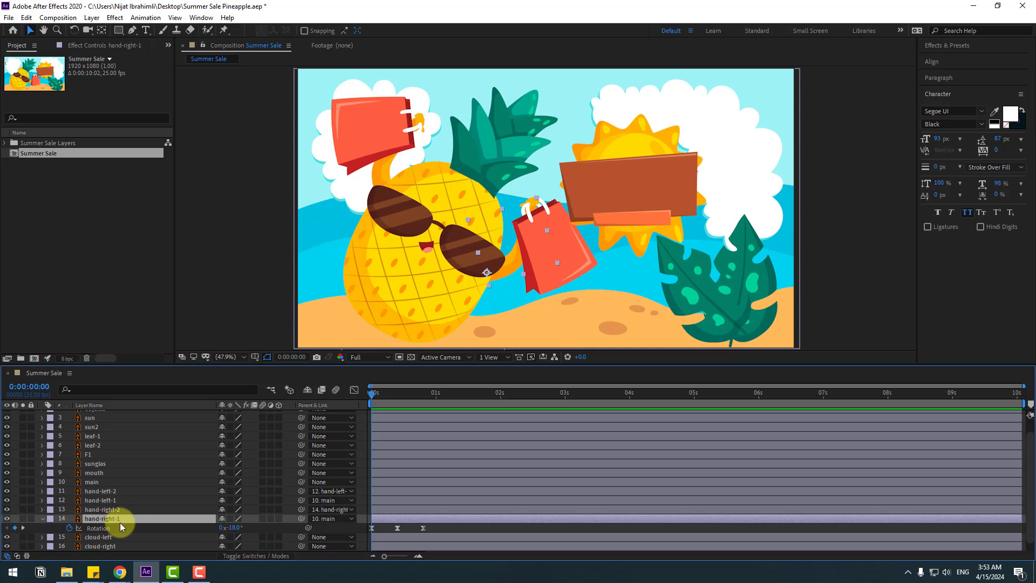
left_click(70, 529, "alt")
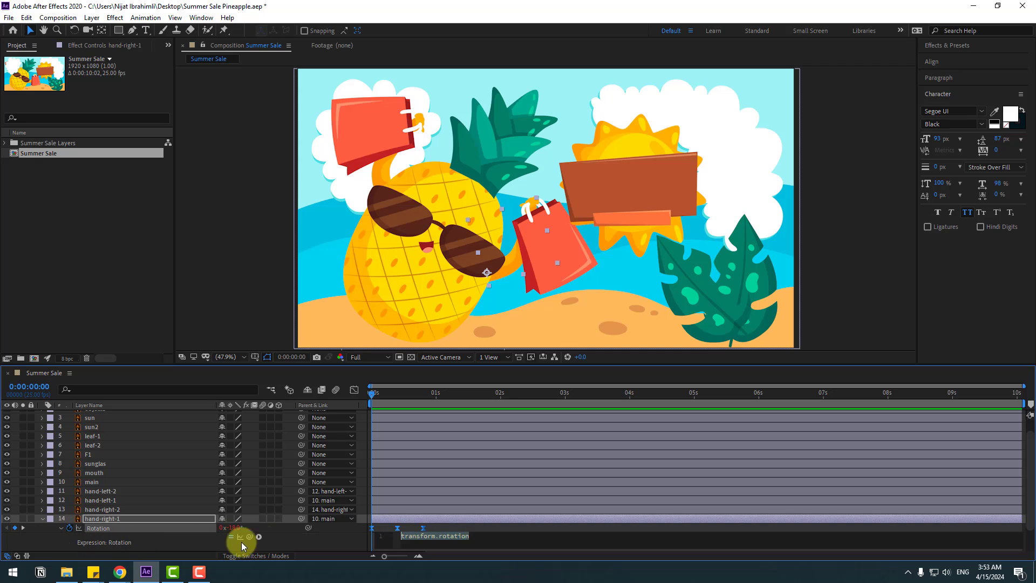
left_click(259, 536)
mouse_move(328, 469)
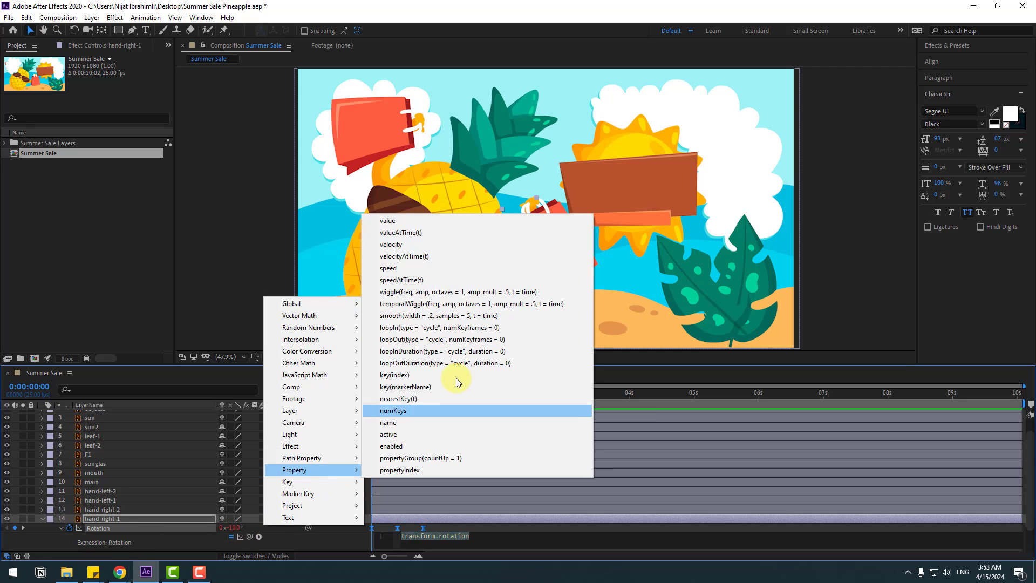
left_click(448, 363)
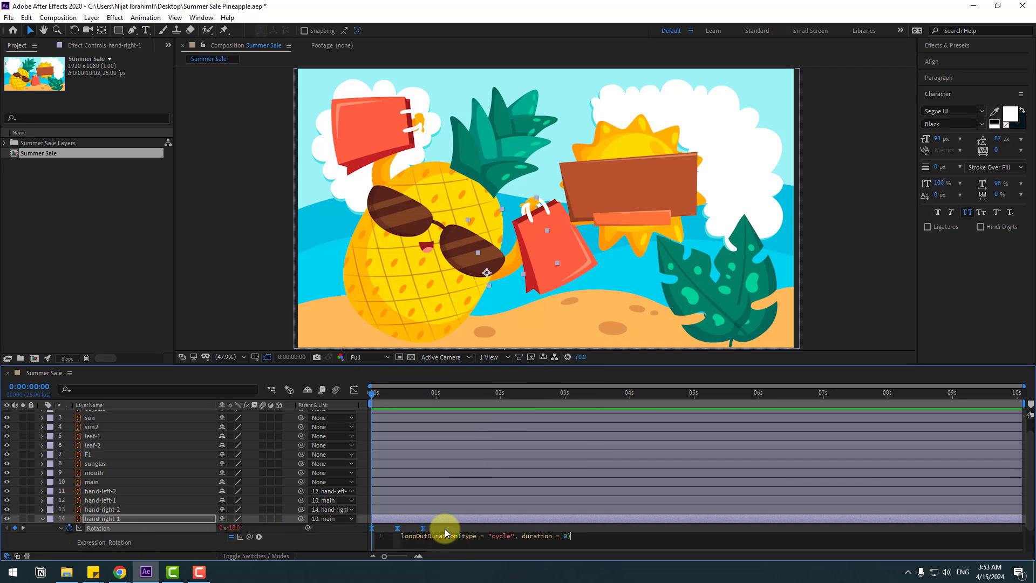
left_click(495, 462)
Step: Preview both arms swinging together, stop playback and collapse hand-right-1
key("space")
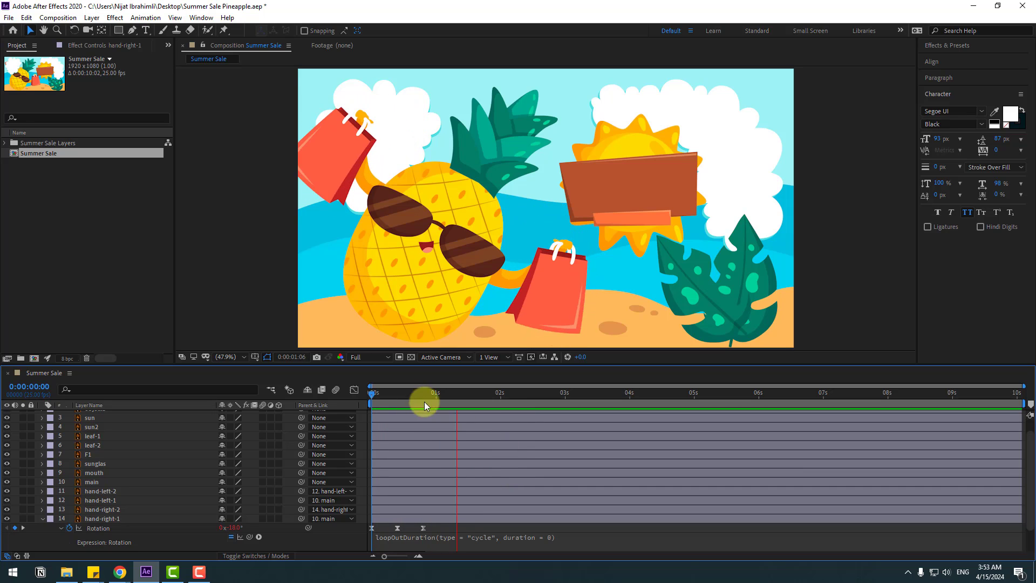
left_click(59, 519)
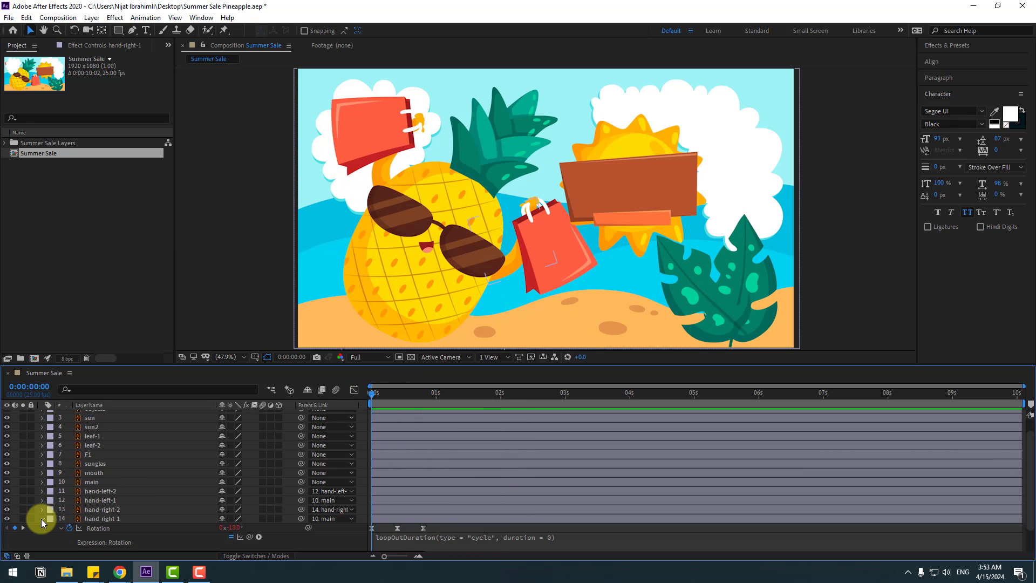
left_click(41, 518)
Step: Start Rotation keyframes on the main layer at the first frame with a value of -10°
left_click(108, 482)
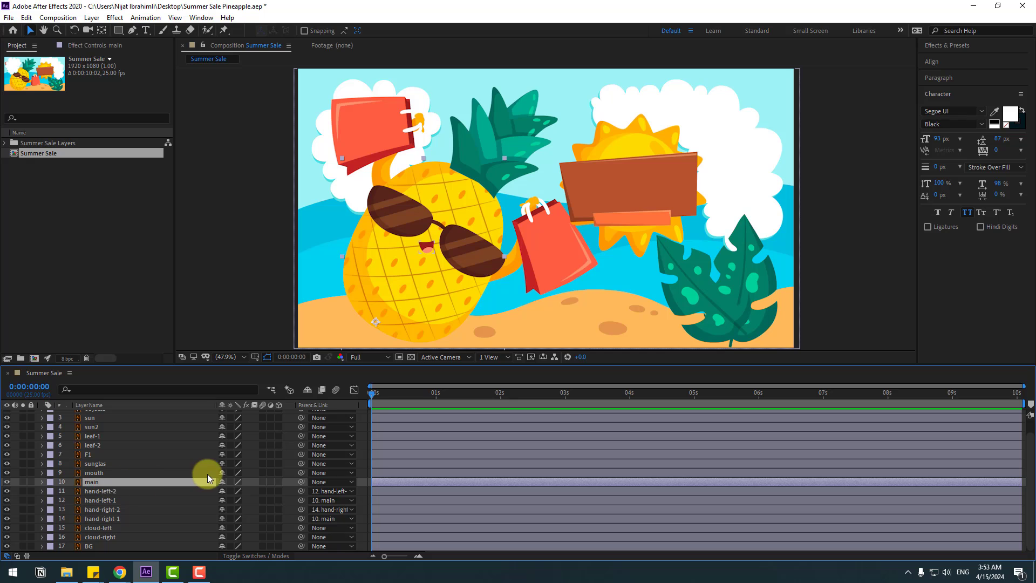
key("r")
left_click(69, 491)
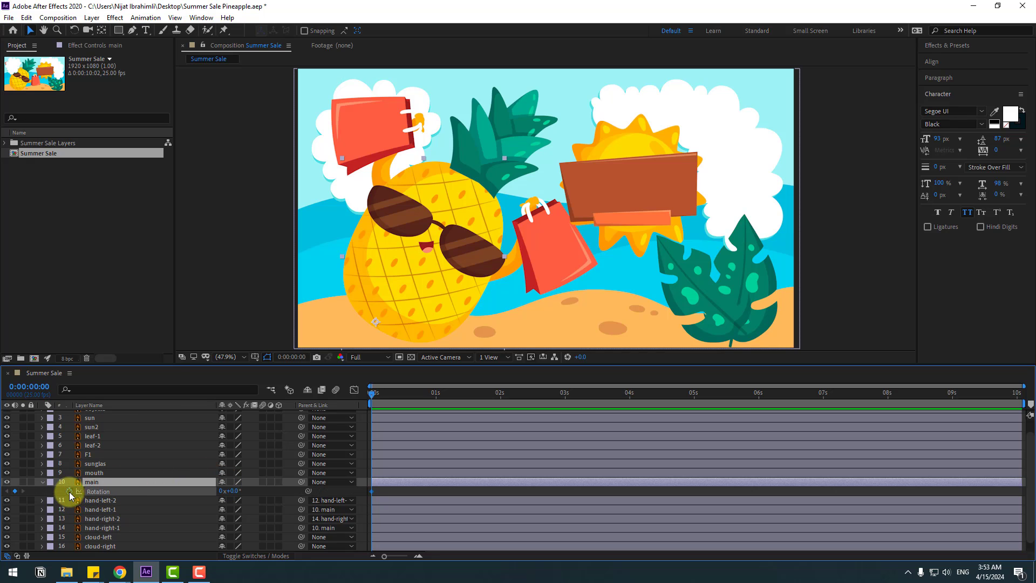
left_click(232, 492)
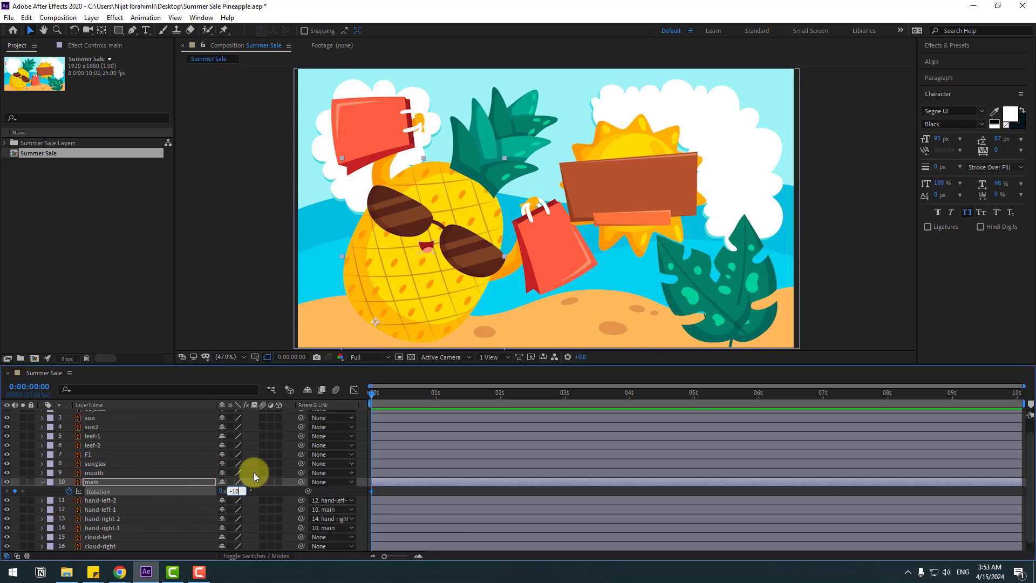
key("Return")
Step: Set the main layer's Rotation to 5° at 0:00:00:10 and return to the first frame
key("shift+Page_Down")
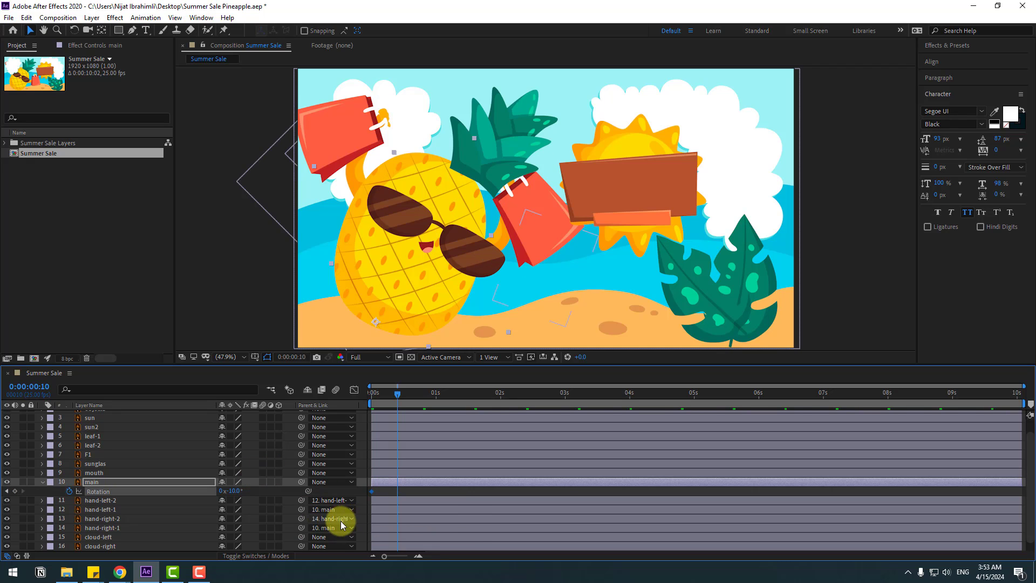
left_click(233, 492)
type("10")
key("Return")
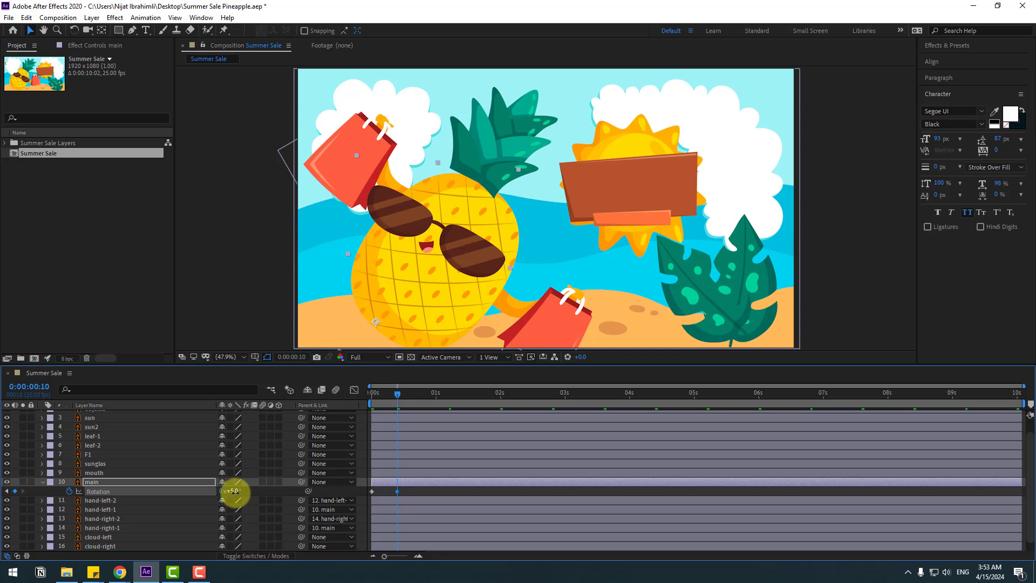
mouse_move(383, 394)
left_mouse_down()
mouse_move(398, 393)
mouse_move(367, 394)
left_mouse_up()
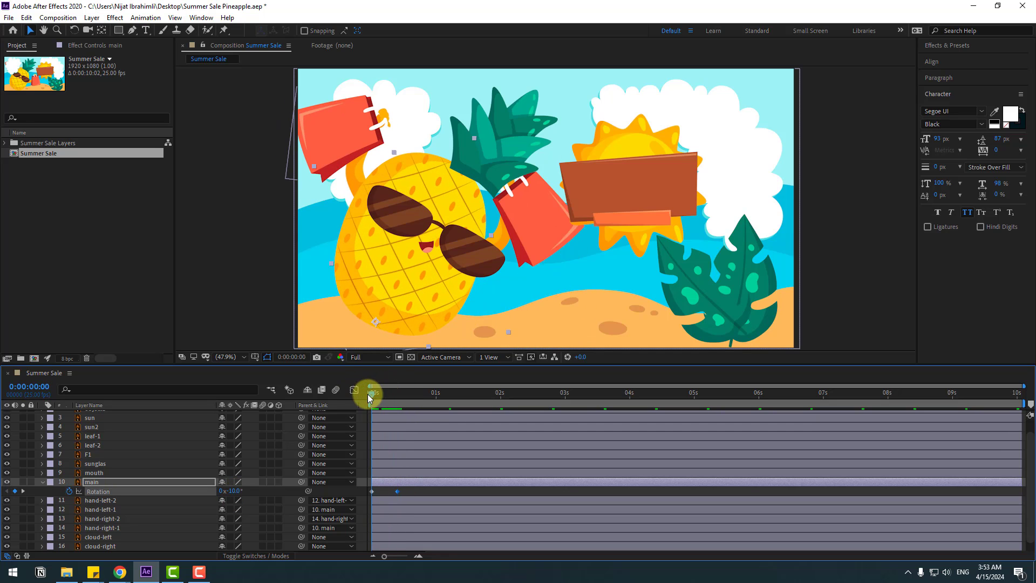
Step: Set the main layer's first Rotation keyframe to -5° and copy it to 0:00:00:20
left_click(236, 491)
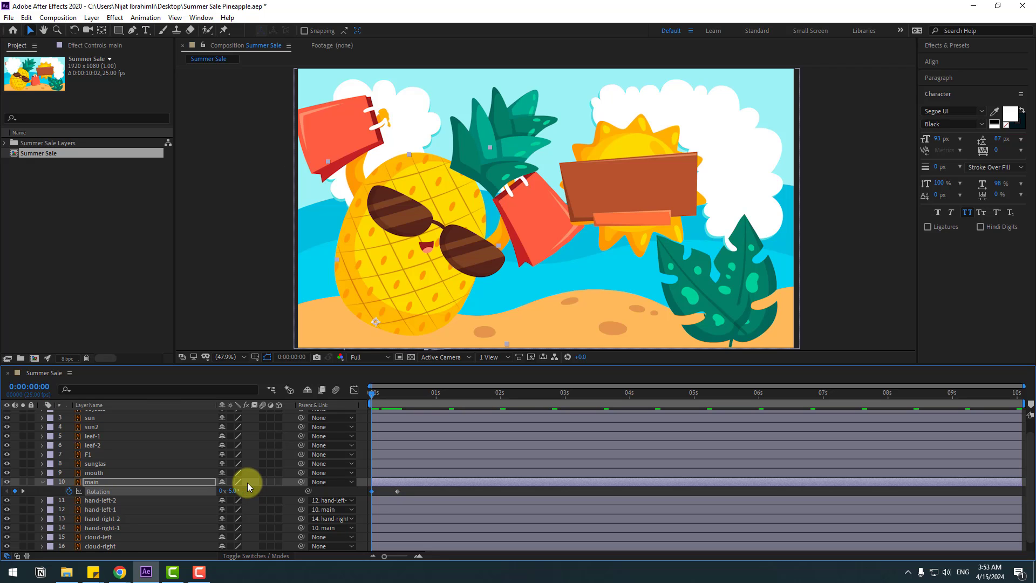
left_click_drag(385, 393, 398, 397)
key("shift+Page_Down")
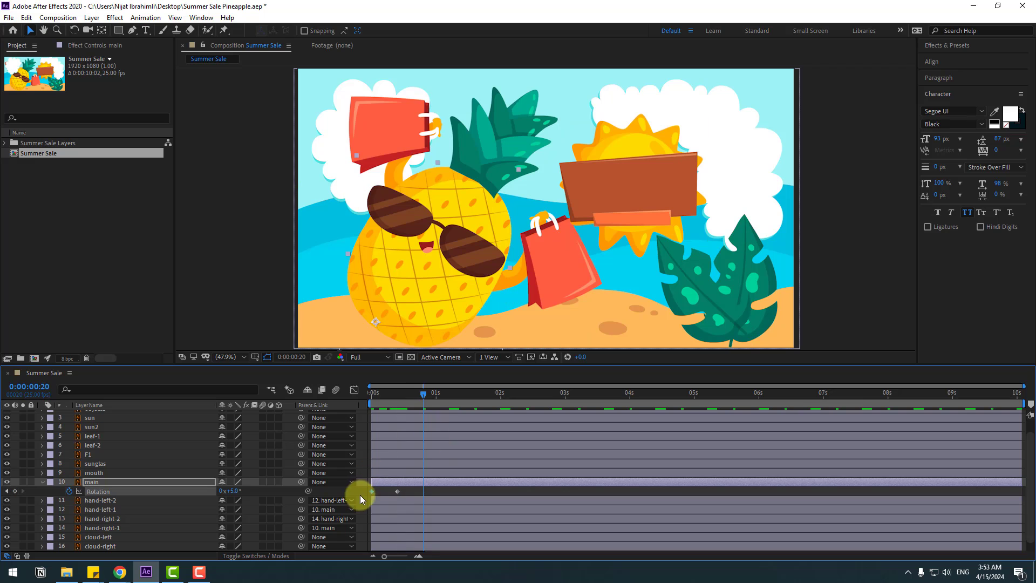
key("ctrl+v")
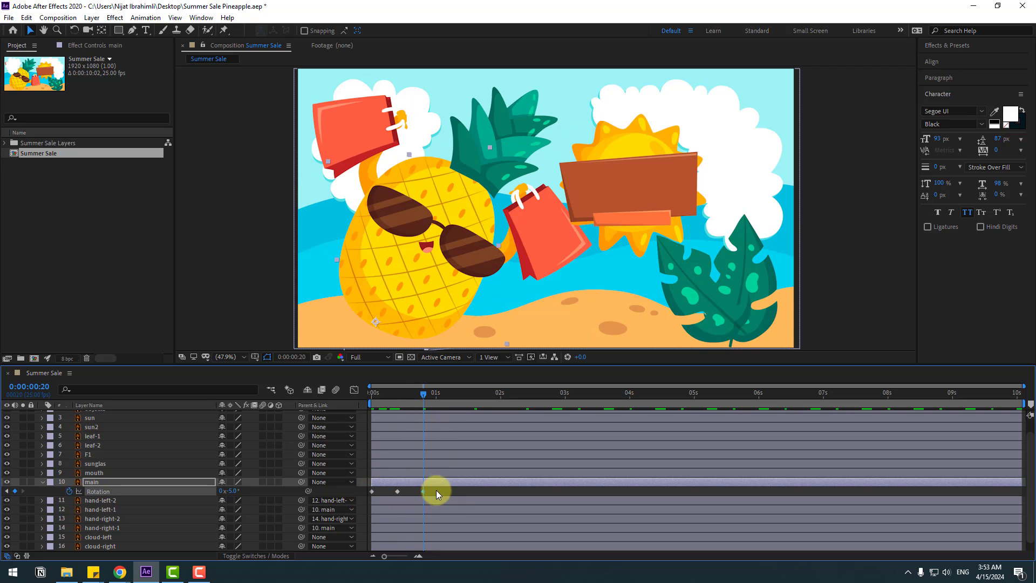
Step: Apply Easy Ease to all three Rotation keyframes of the main layer
left_click_drag(436, 490, 371, 491)
right_click(372, 491)
mouse_move(400, 481)
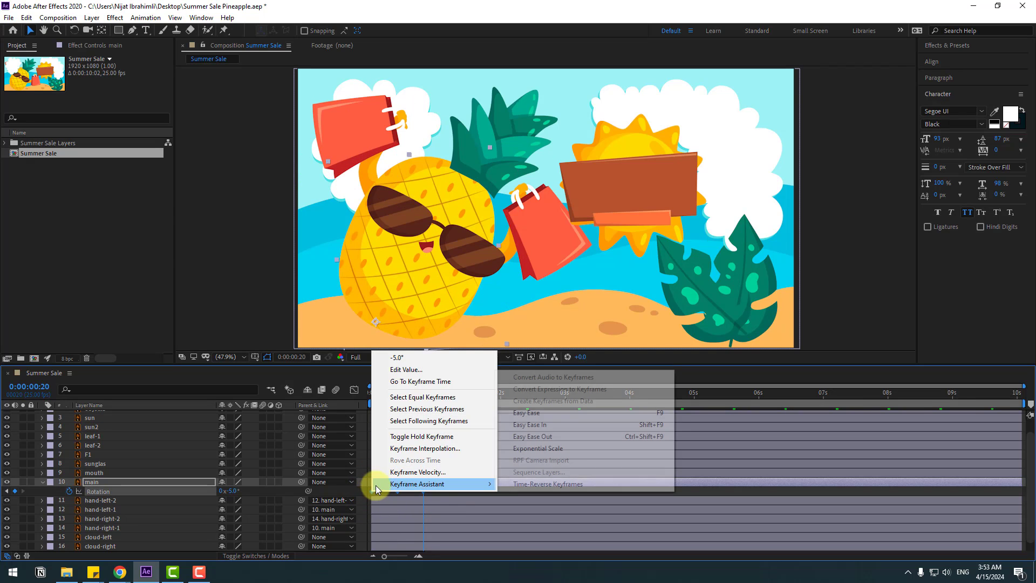
left_click(516, 414)
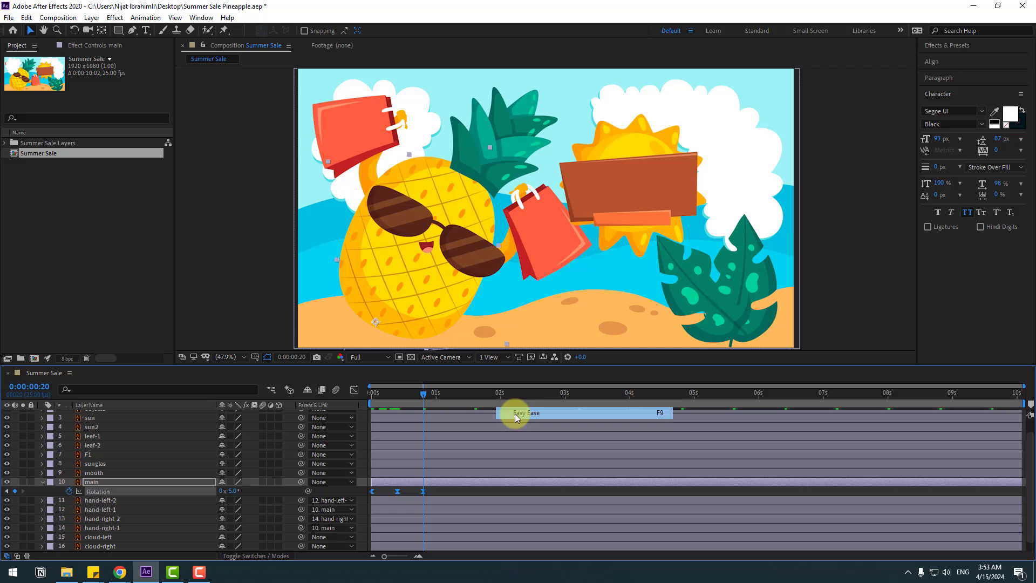
Step: Add the expression loopOutDuration(type = "cycle", duration = 0) to the main layer's Rotation
left_click(69, 491, "alt")
left_click(259, 499)
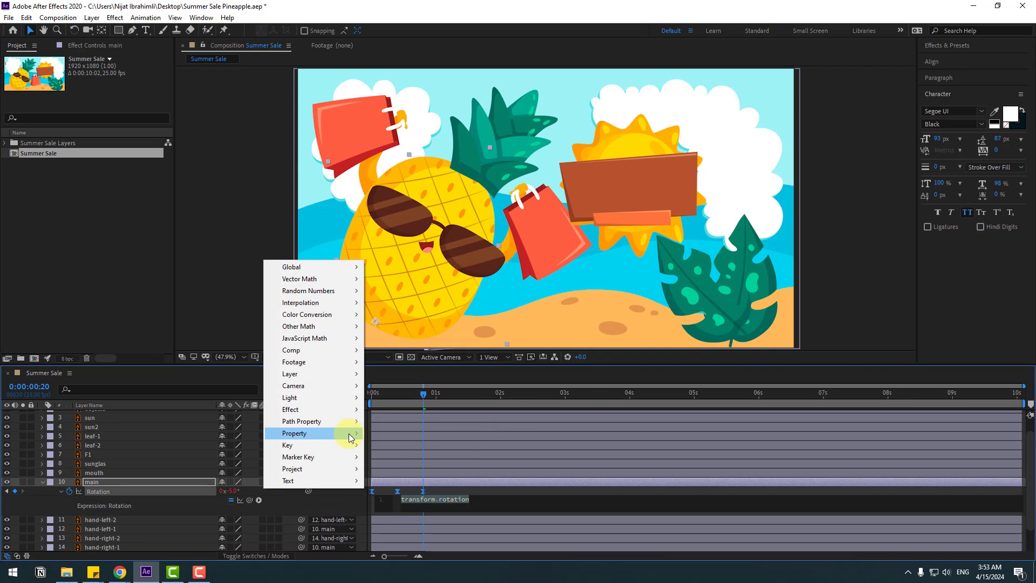
mouse_move(347, 433)
left_click(478, 327)
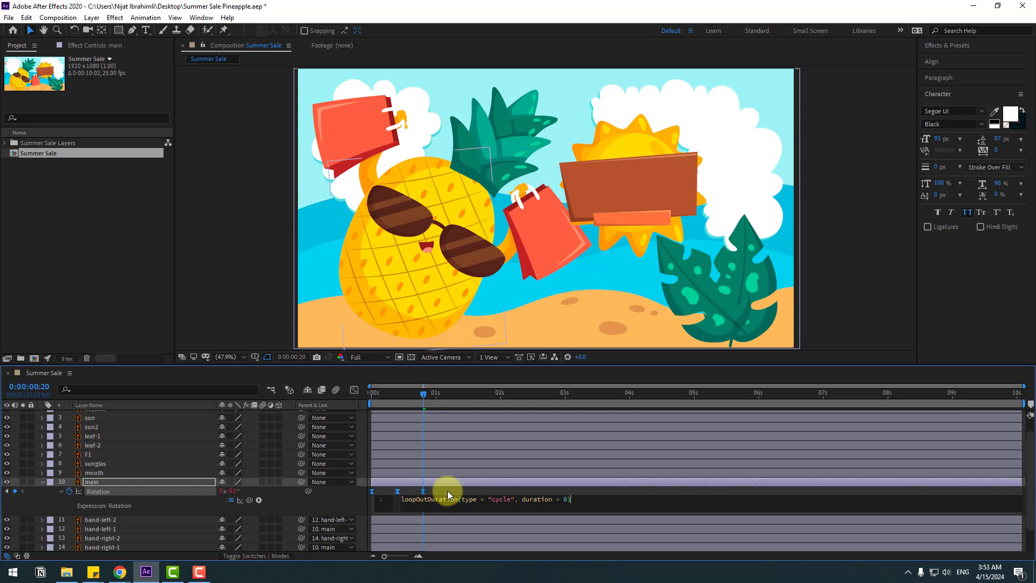
left_click(447, 490)
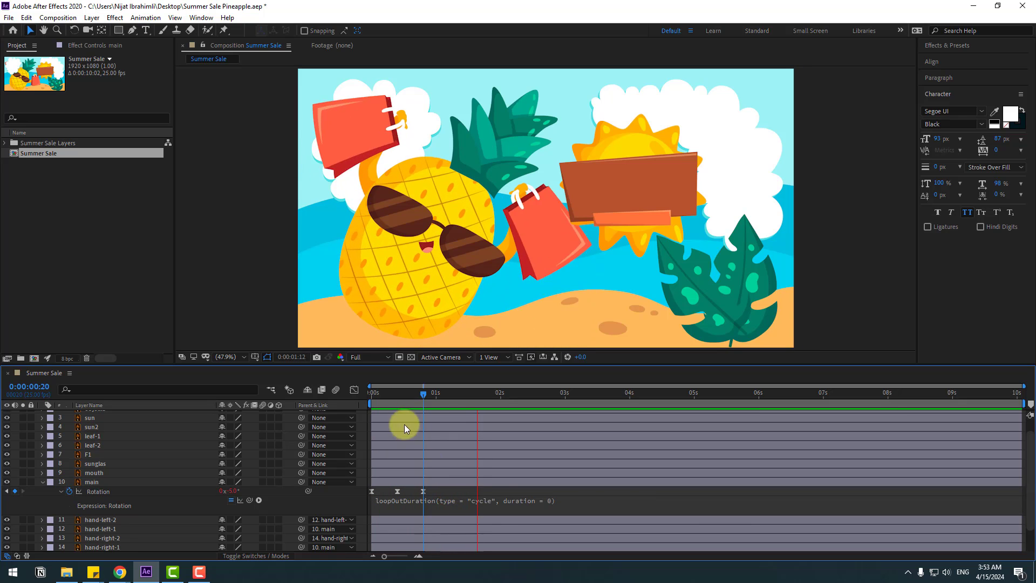
Step: Stretch the main layer's three Rotation keyframes so the last one falls at 0:00:01:00, and preview the slower swing
left_click_drag(404, 395, 333, 426)
left_click_drag(431, 494, 362, 498)
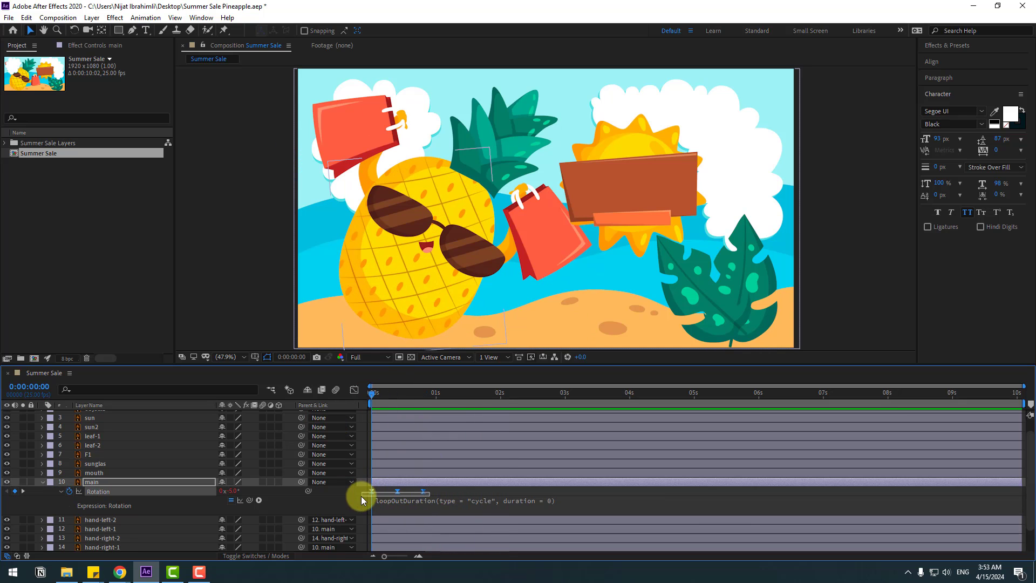
left_click_drag(423, 491, 444, 491)
key("space")
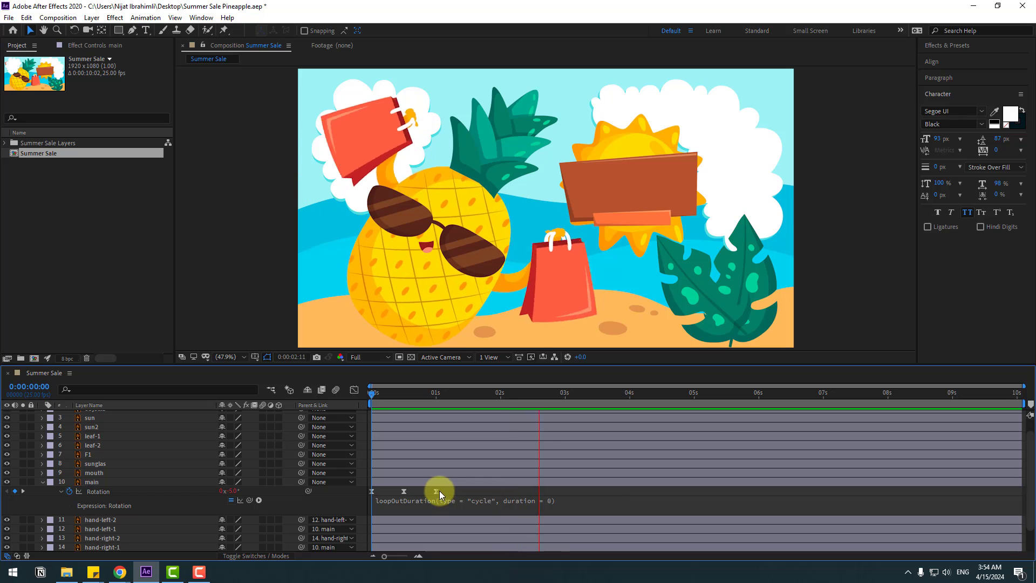
key("space")
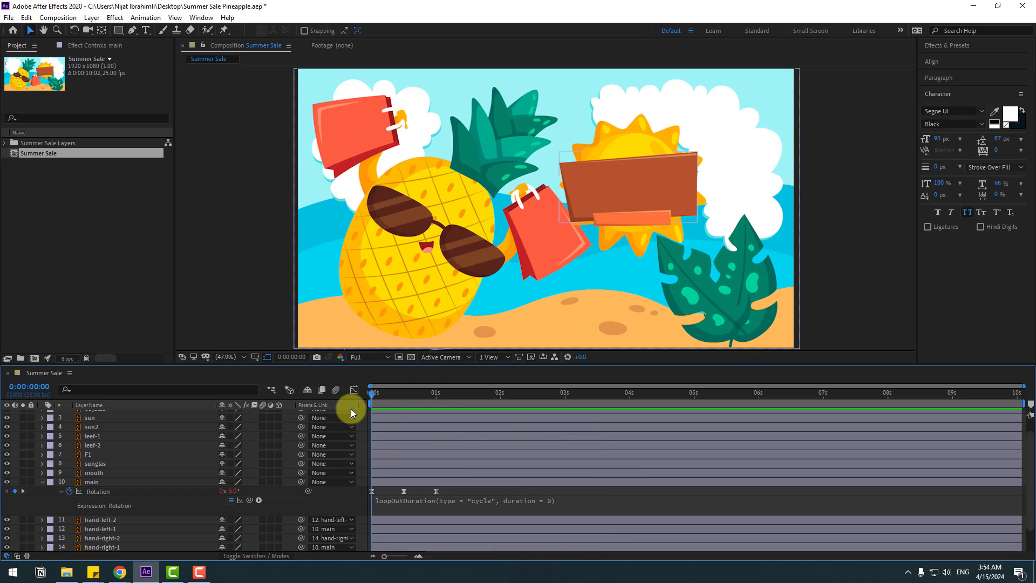
Step: Collapse the main layer, parent the sungles and mouth layers to it, and preview the animation
left_click(42, 481)
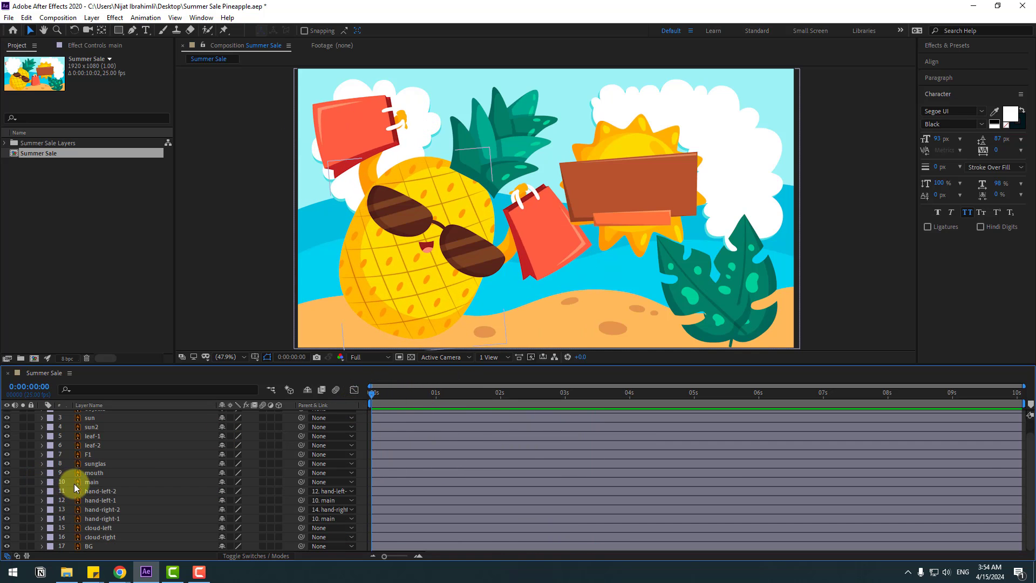
left_click(94, 463)
left_click(99, 474, "ctrl")
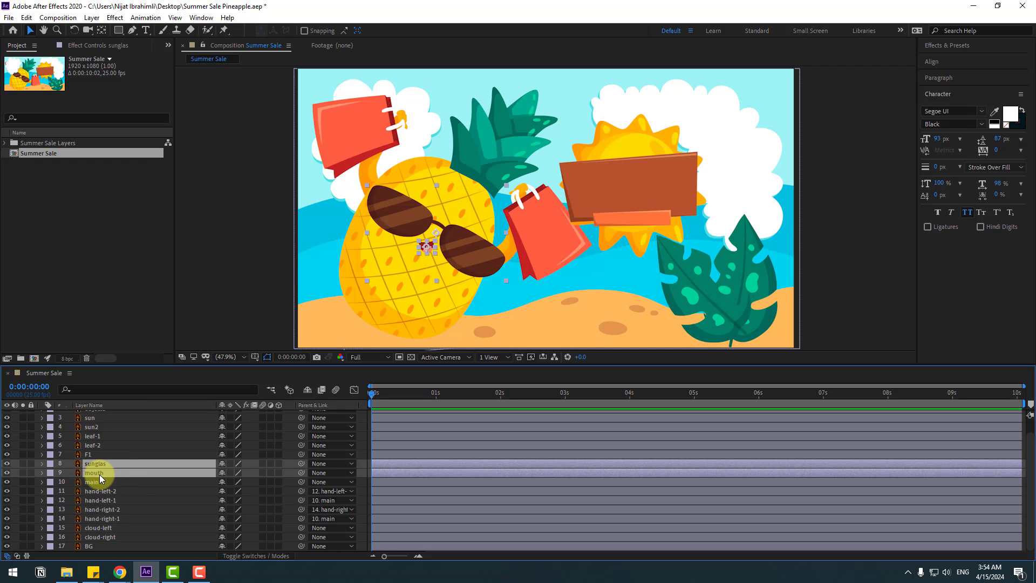
left_click_drag(301, 467, 95, 481)
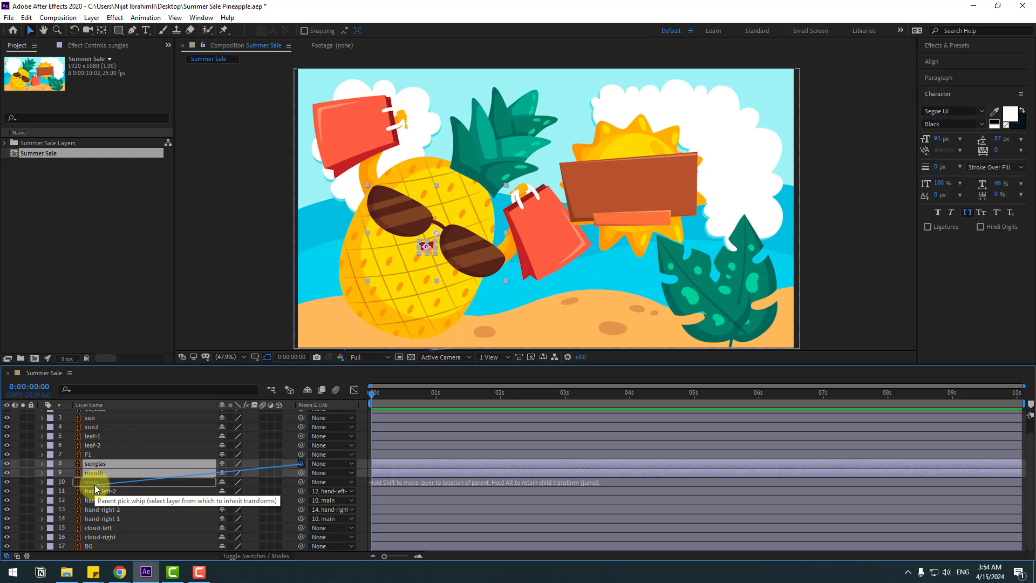
key("space")
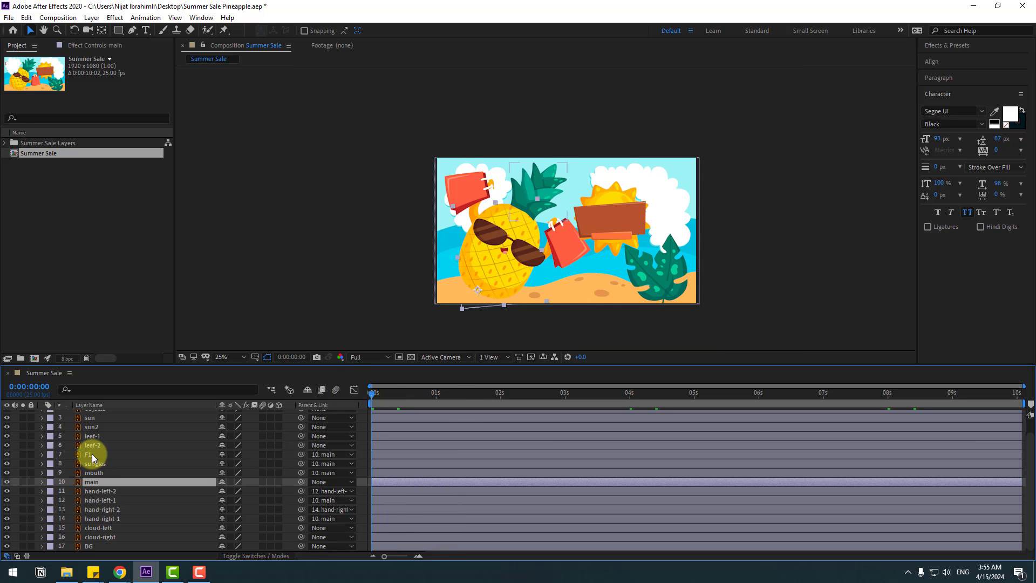
Step: Move the F1 leaf crown layer directly beneath the main layer in the layer stack
left_click(93, 455)
key("period")
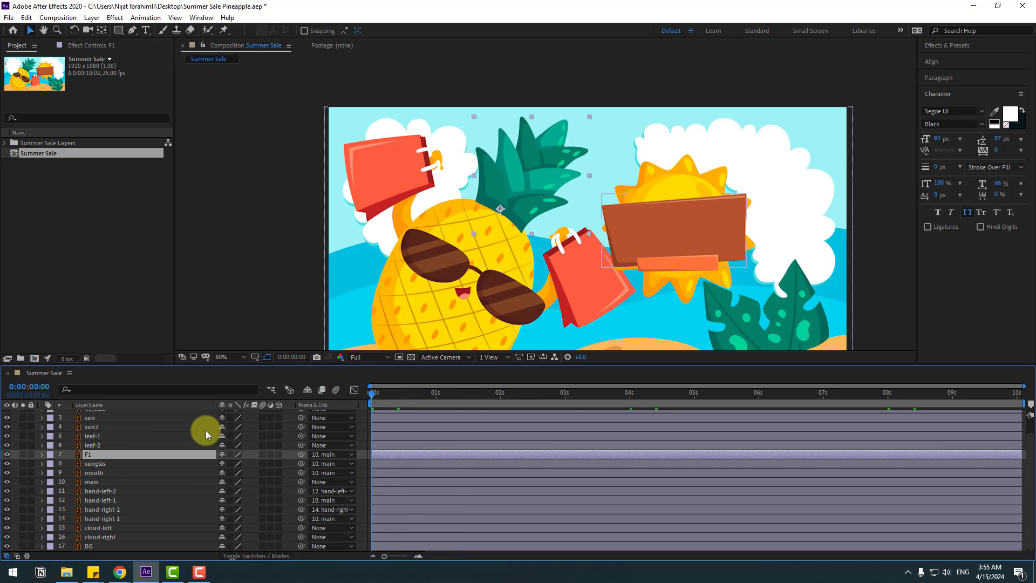
left_click_drag(92, 455, 105, 487)
Step: Start Rotation keyframes on F1 at the first frame with a value of -6° and nudge the leaf crown slightly down
key("r")
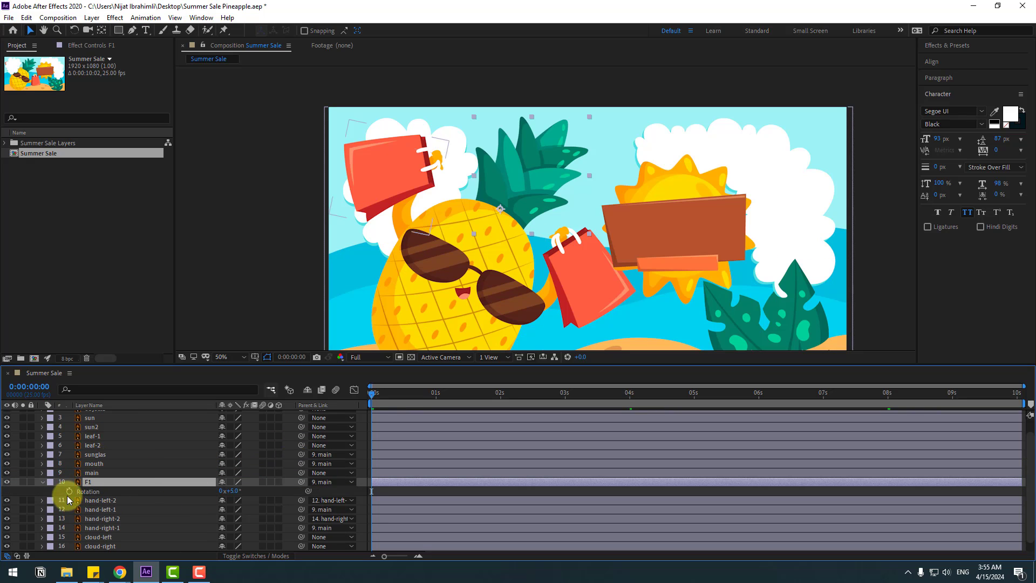
left_click_drag(230, 495, 225, 492)
left_click_drag(548, 213, 547, 219)
left_click_drag(233, 492, 229, 488)
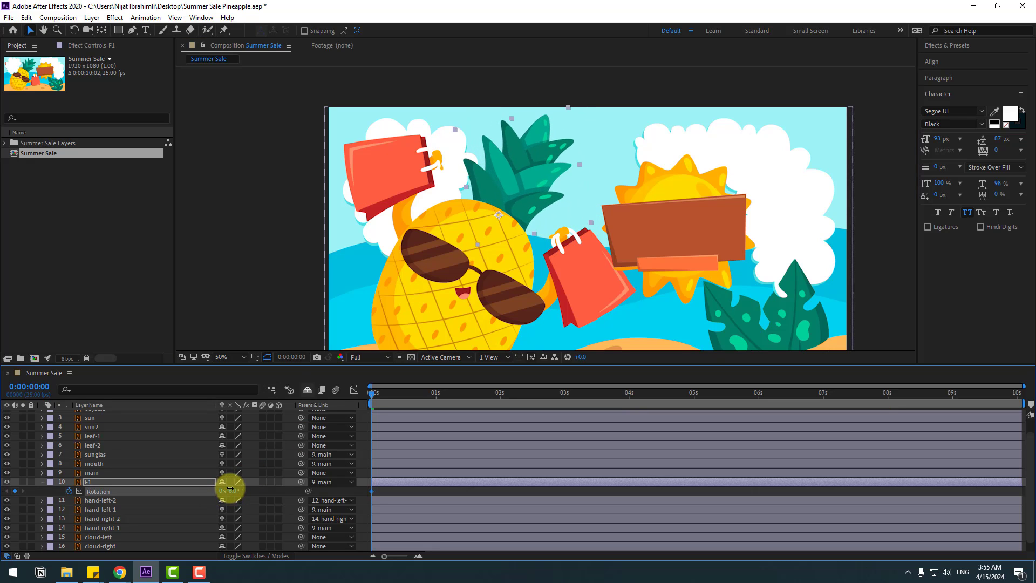
Step: Set F1's Rotation to 17° at 0:00:00:10 and copy its first keyframe to 0:00:00:20
left_click(397, 406)
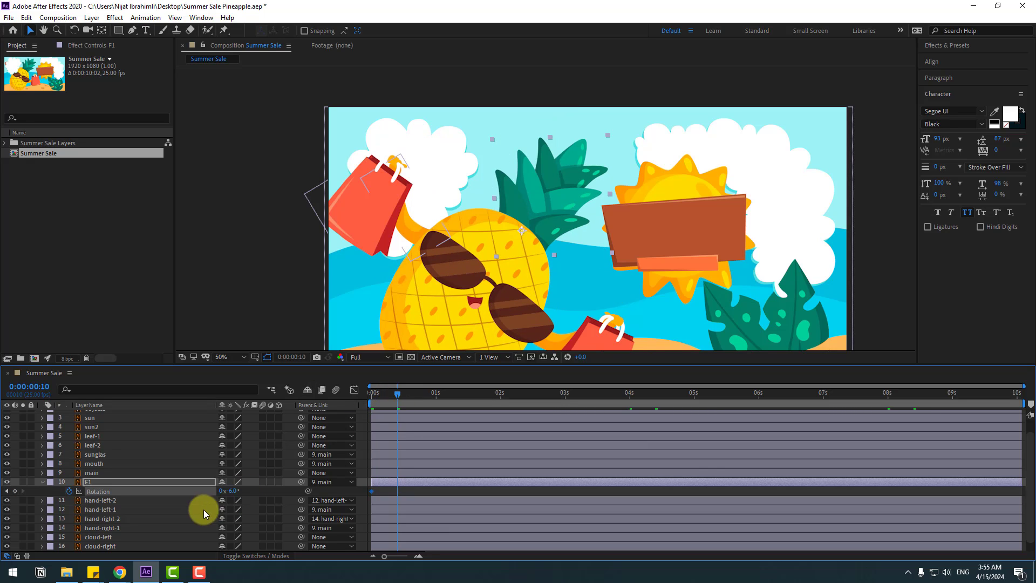
left_click_drag(231, 490, 244, 493)
key("shift+Page_Down")
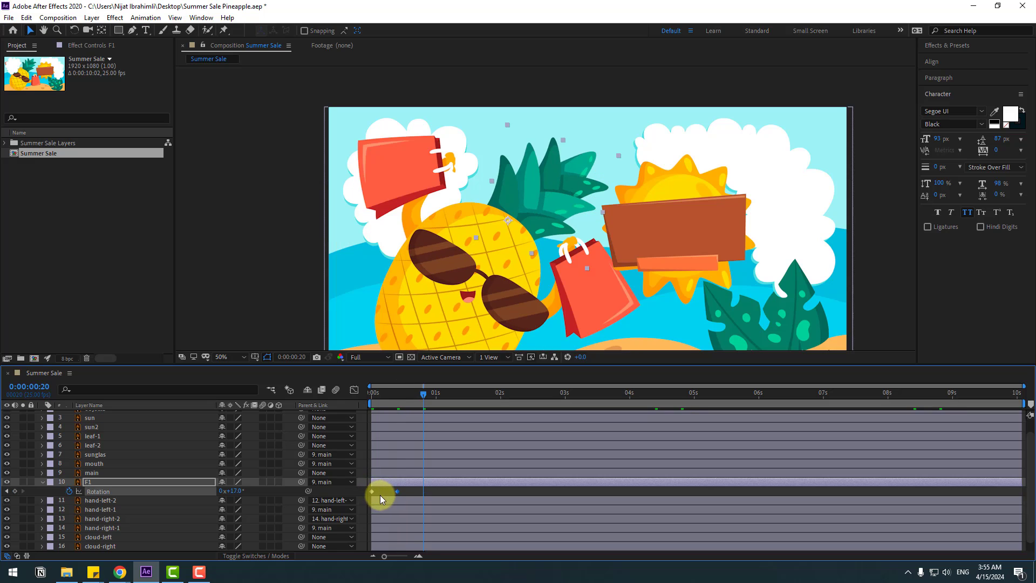
left_click_drag(380, 494, 368, 488)
key("ctrl+c")
key("ctrl+v")
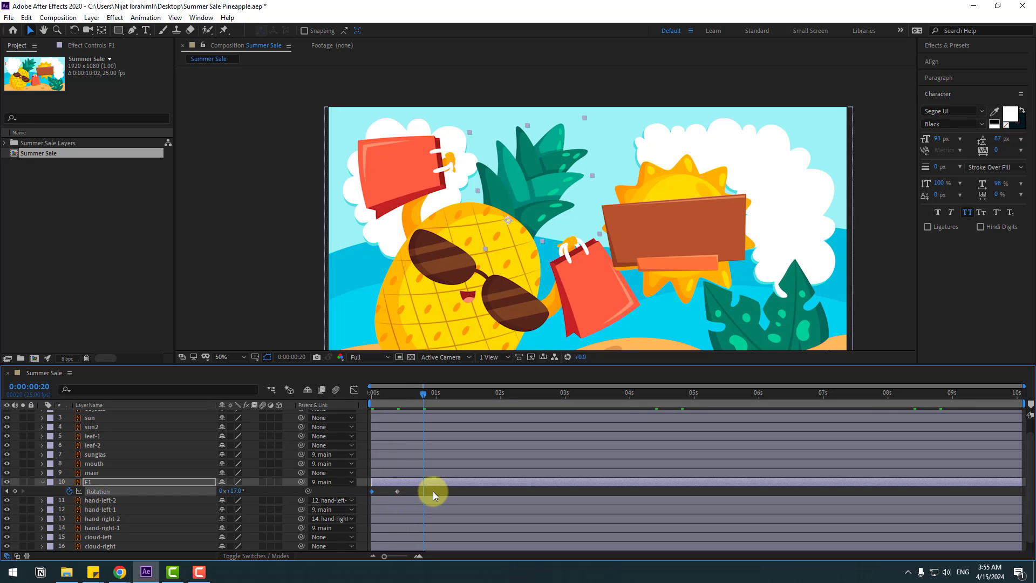
Step: Stretch F1's three Rotation keyframes so the last one falls at 0:00:01:00, and apply Easy Ease to them
left_click_drag(433, 491, 368, 510)
left_click_drag(432, 493, 435, 493)
right_click(434, 493)
mouse_move(439, 485)
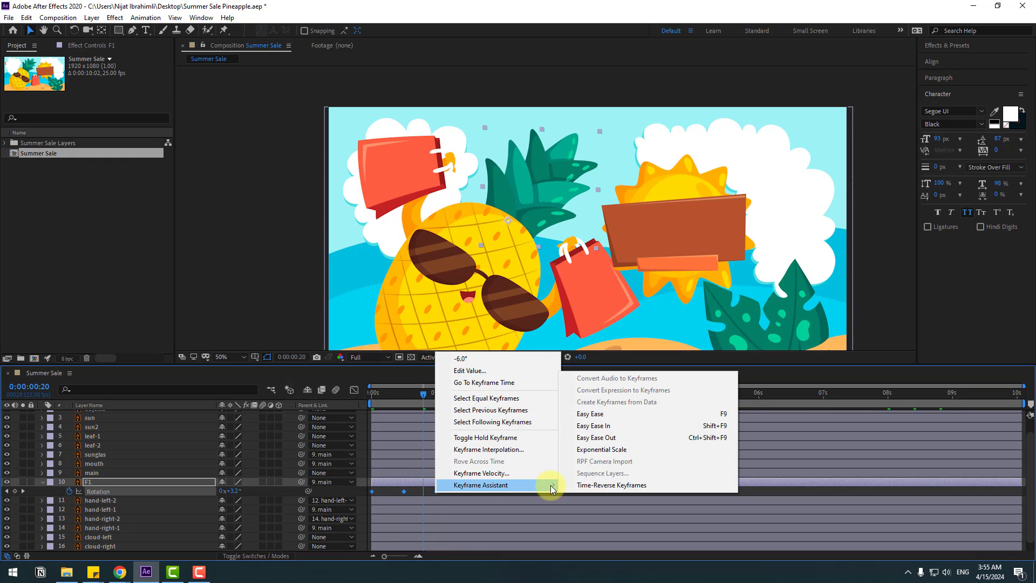
left_click(610, 419)
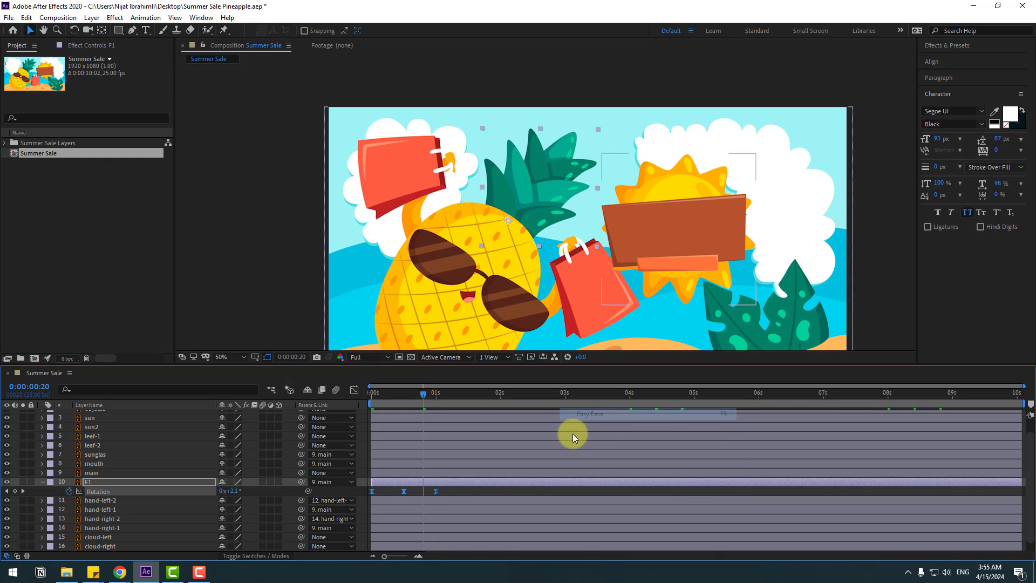
Step: Add the expression loopOutDuration(type = "cycle", duration = 0) to F1's Rotation
left_click(70, 493, "alt")
left_click(259, 500)
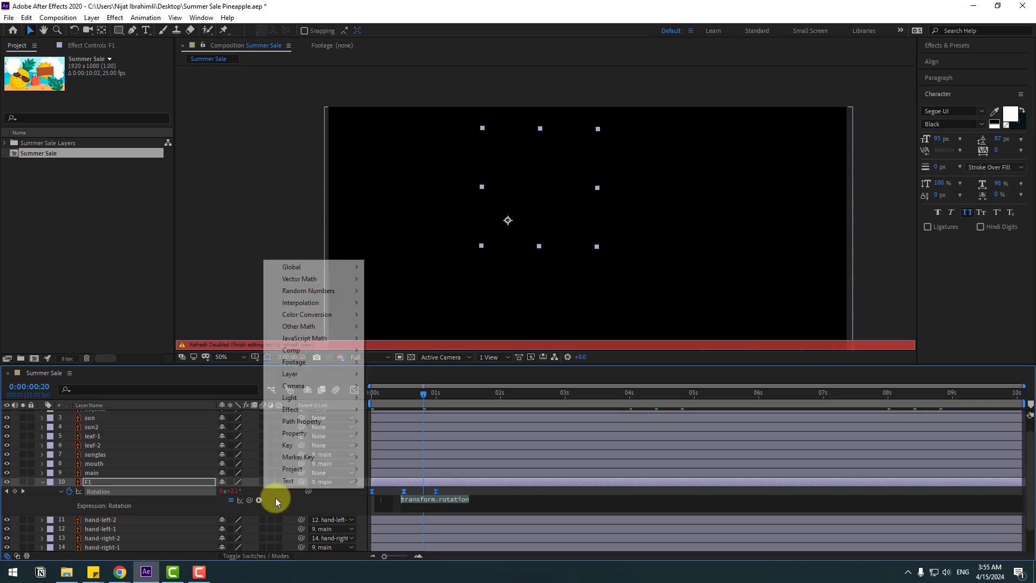
mouse_move(342, 433)
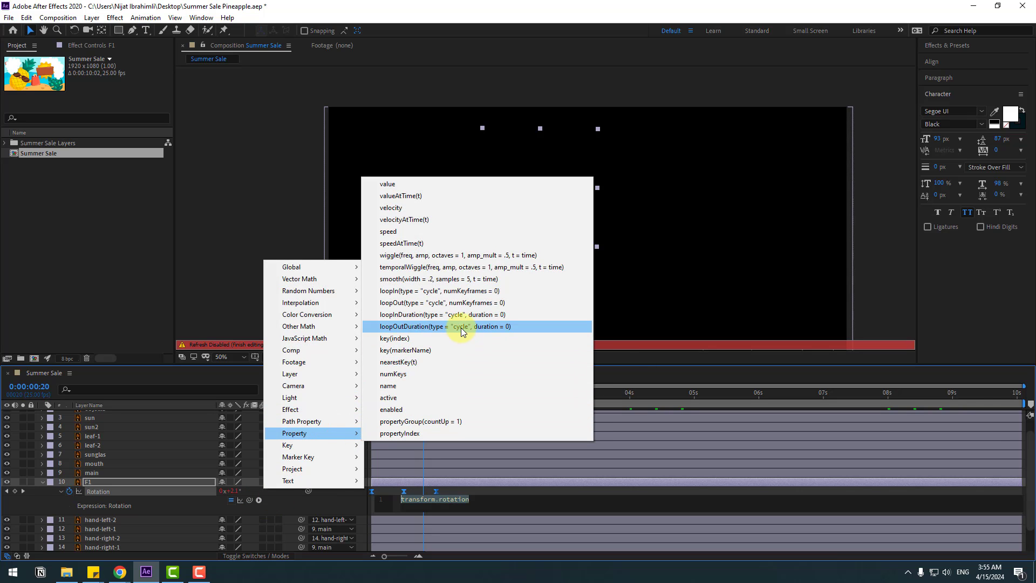
left_click(461, 328)
left_click(394, 491)
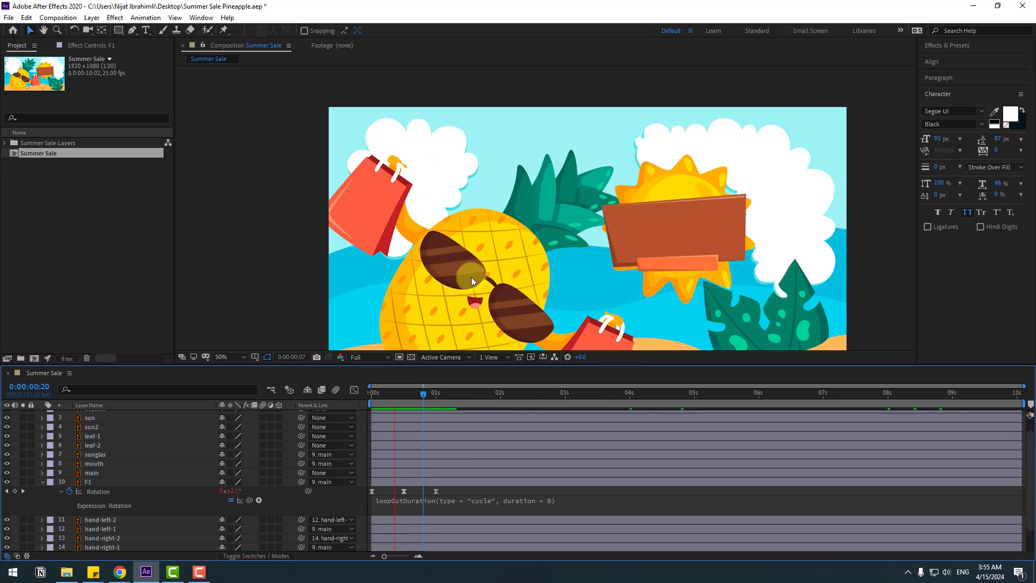
Step: Preview the leaf crown swinging with the whole character, return to the first frame and collapse F1
key("comma")
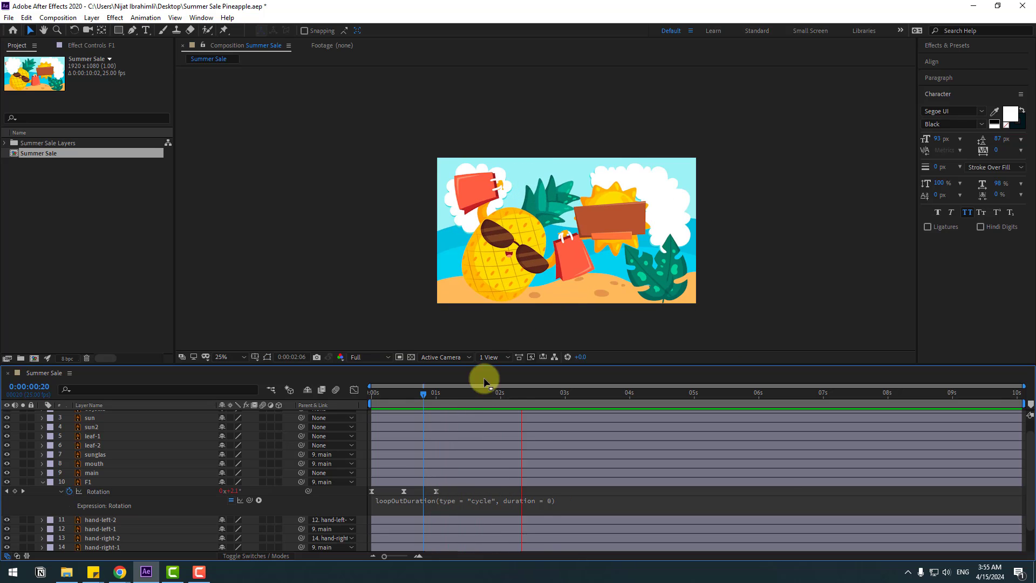
left_click_drag(423, 395, 368, 398)
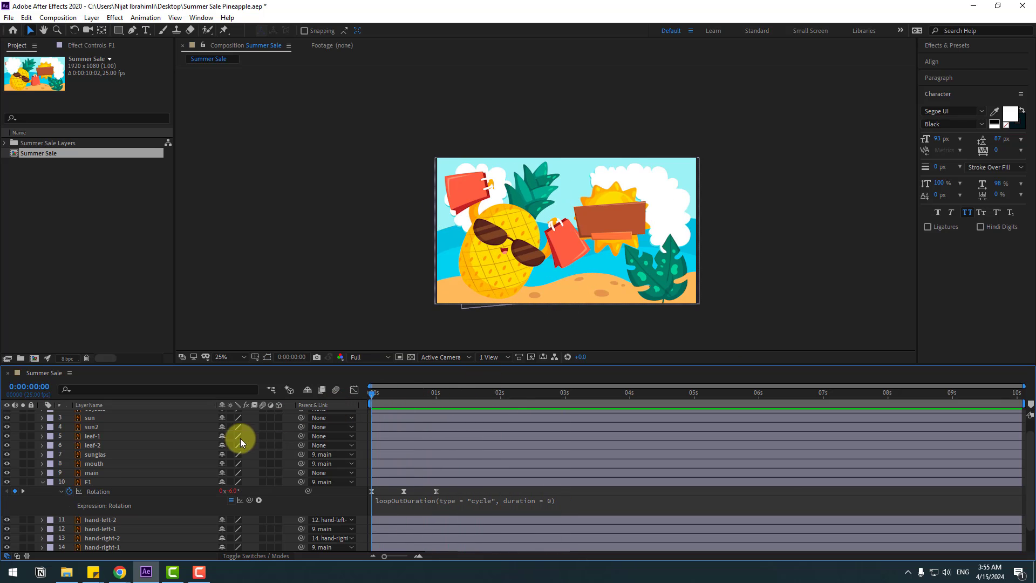
left_click(43, 483)
Step: Move the sungles layer's anchor point onto the bridge of the sunglasses with the Pan Behind tool and return to the Selection tool
left_click(86, 455)
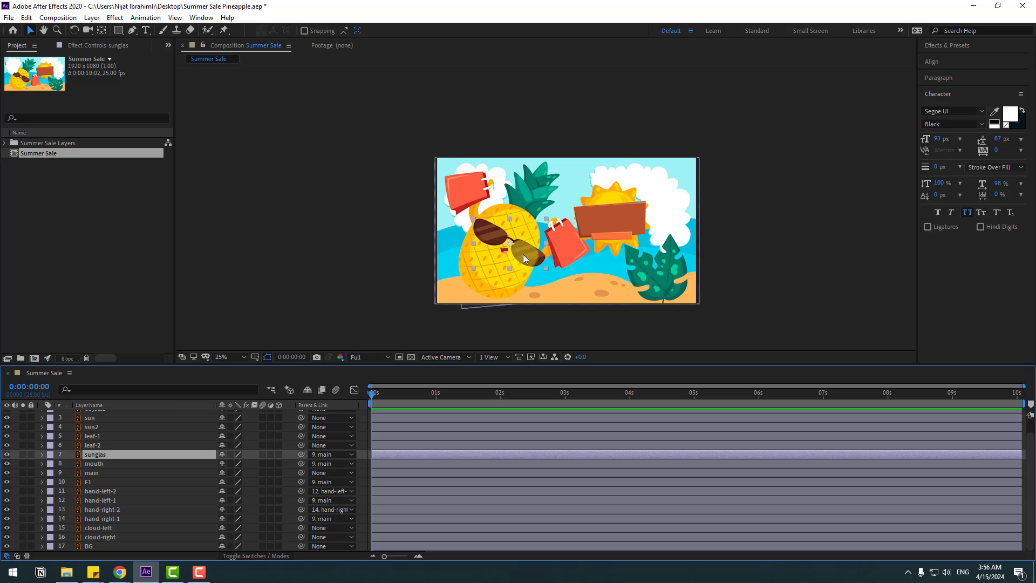
key("period")
left_click_drag(533, 260, 576, 207)
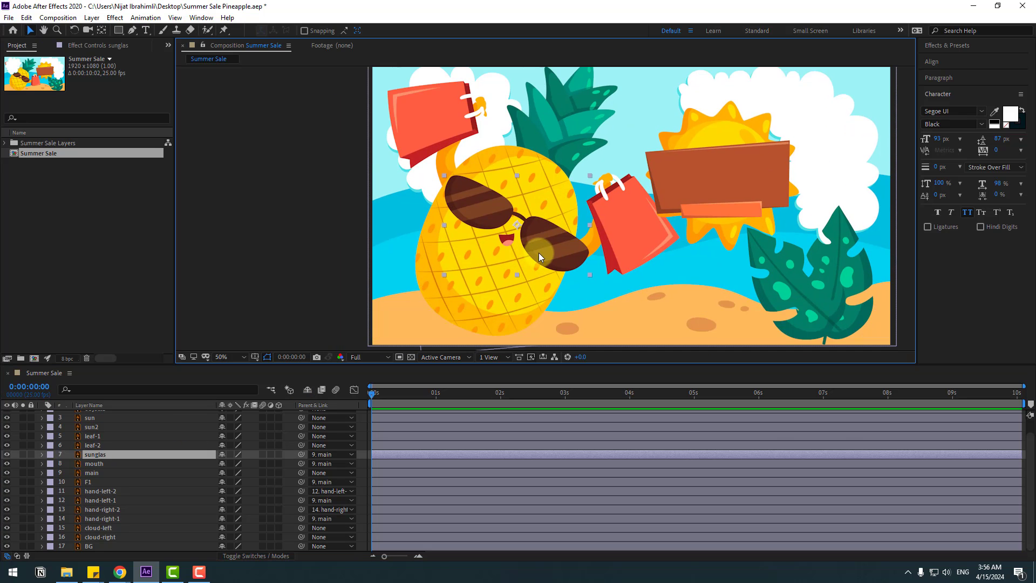
left_click(101, 30)
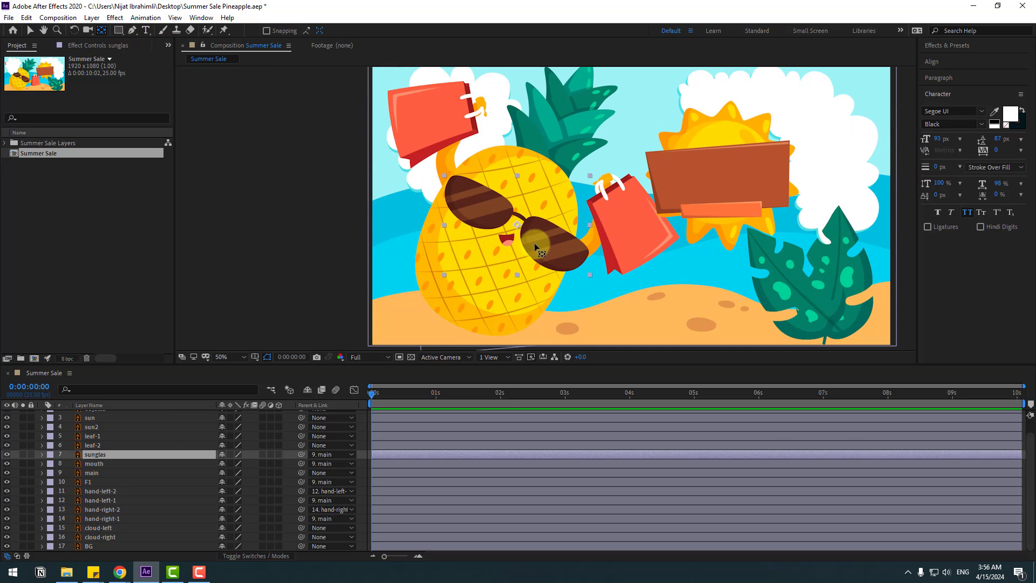
left_click_drag(534, 242, 530, 235)
left_click(38, 64)
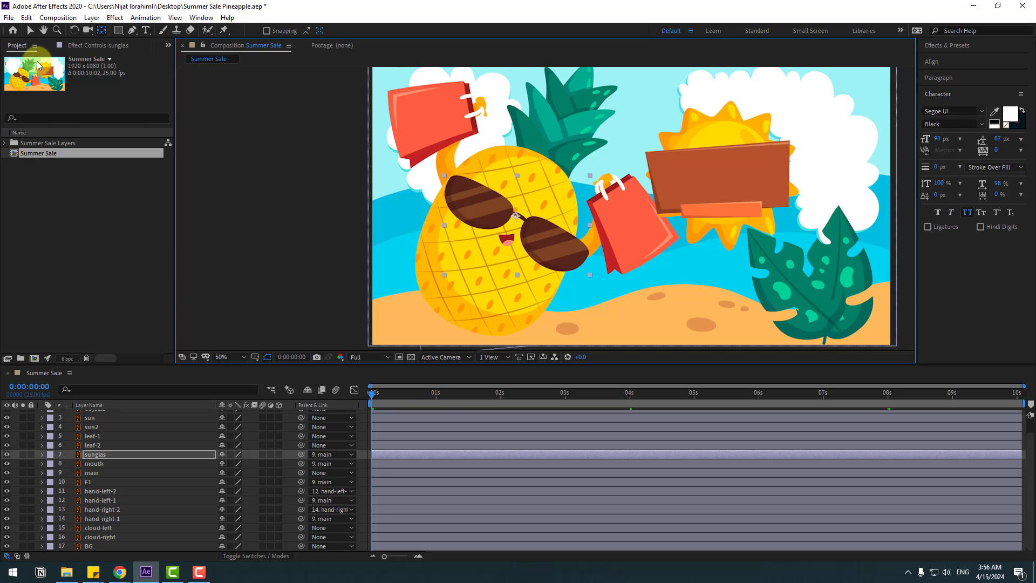
key("v")
Step: Start Position keyframes on the sungles layer at the first frame and shift the sunglasses slightly down at 0:00:00:10
left_click(408, 410)
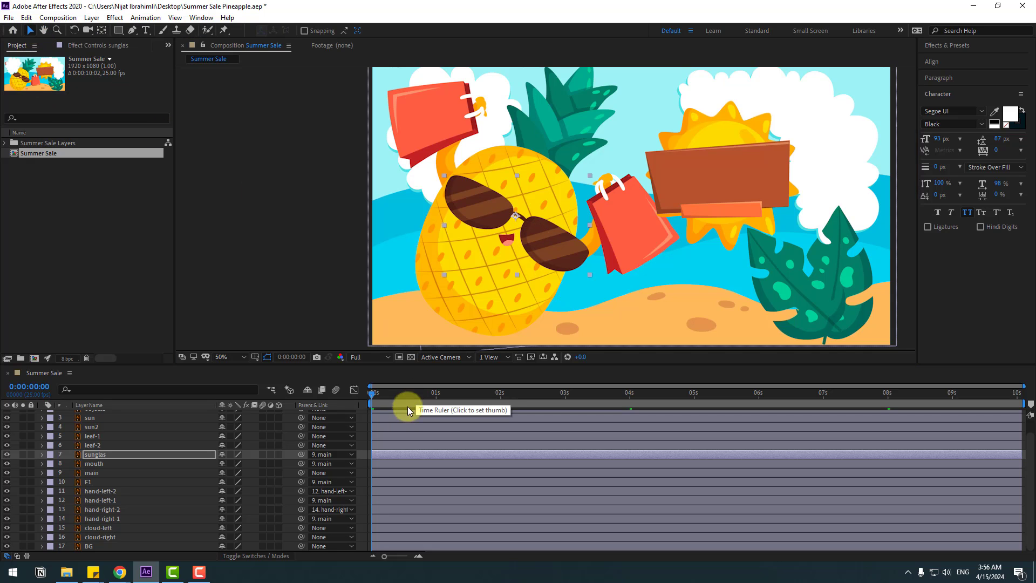
key("p")
left_click(69, 463)
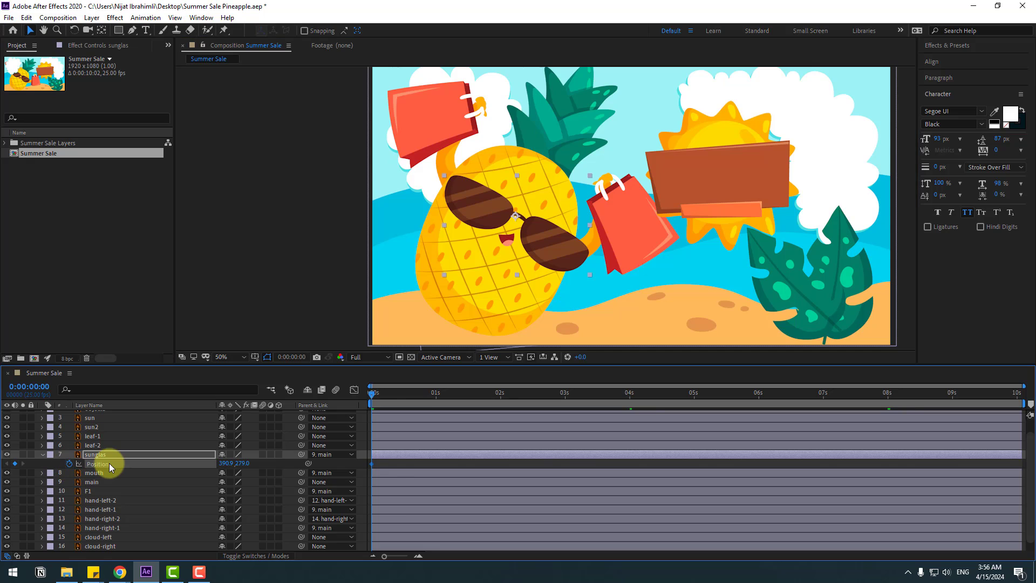
key("shift+Page_Down")
left_click_drag(243, 465, 248, 464)
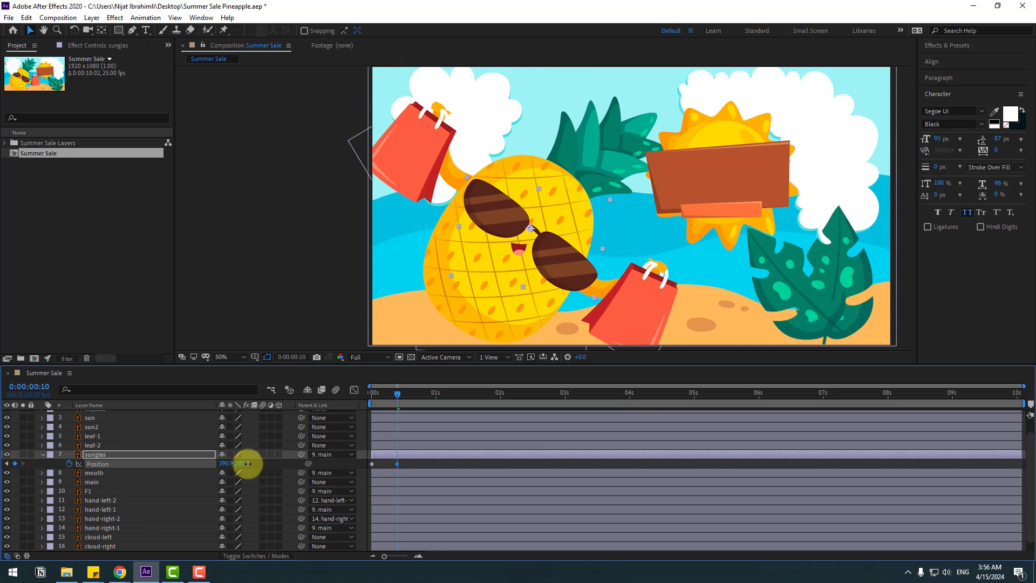
Step: Lower the sunglasses to about 395, 317 at 0:00:00:10 and copy the first sungles Position keyframe to 0:00:00:20
left_click_drag(551, 262, 555, 274)
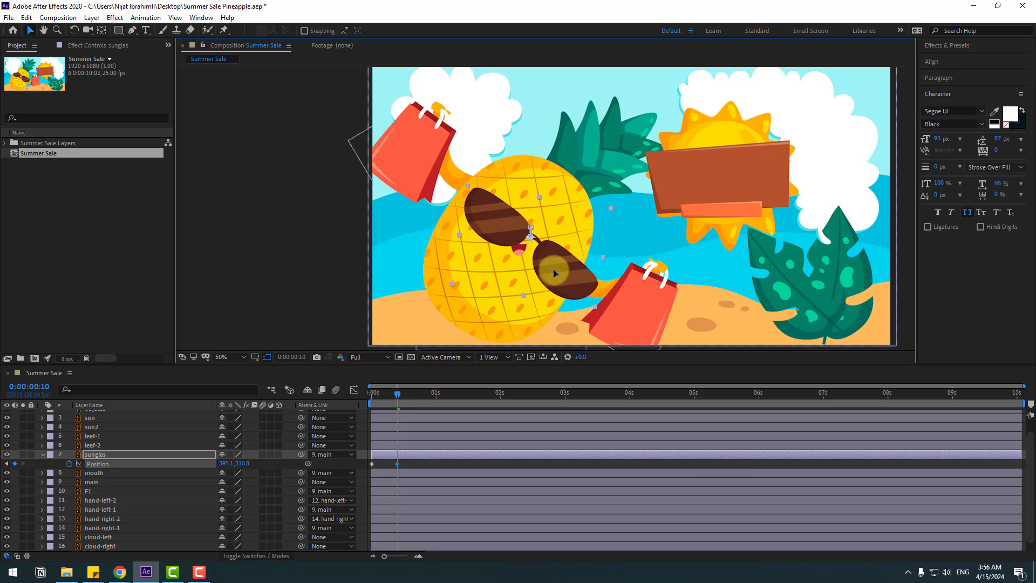
key("shift+Page_Down")
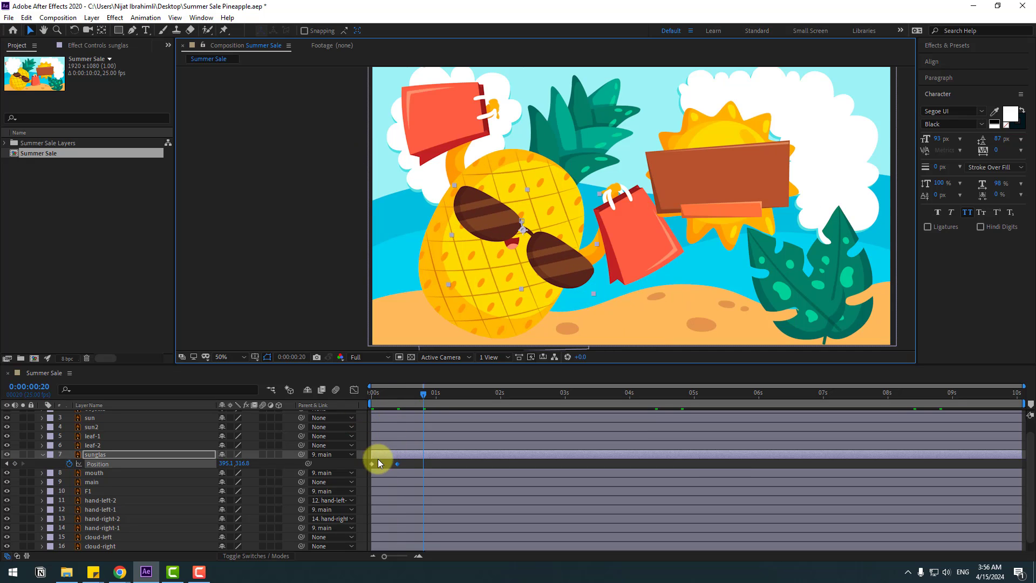
left_click_drag(384, 461, 373, 467)
left_click(373, 465)
key("ctrl+c")
key("ctrl+v")
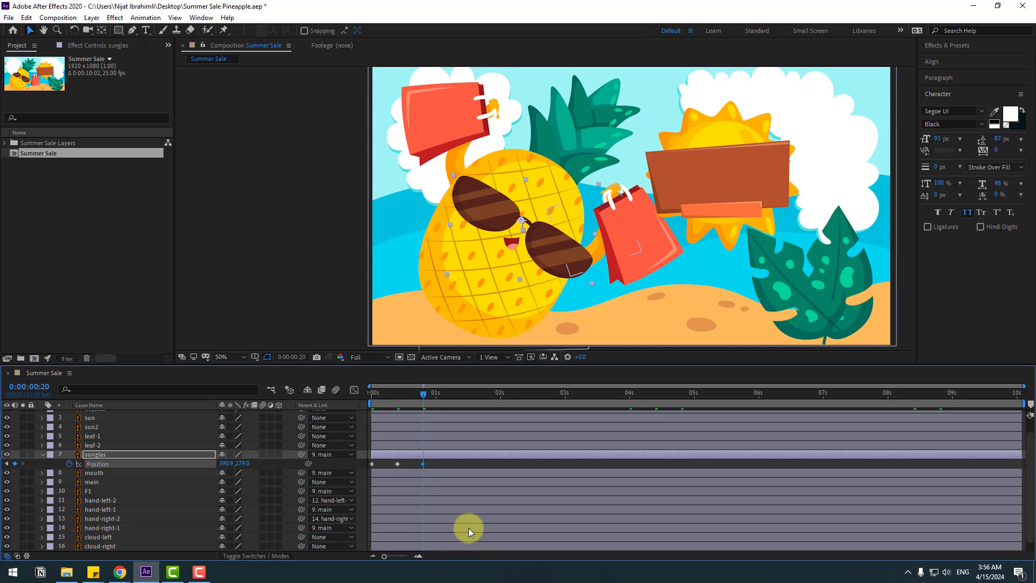
Step: Apply Easy Ease to the three sungles Position keyframes
right_click(371, 465)
mouse_move(455, 457)
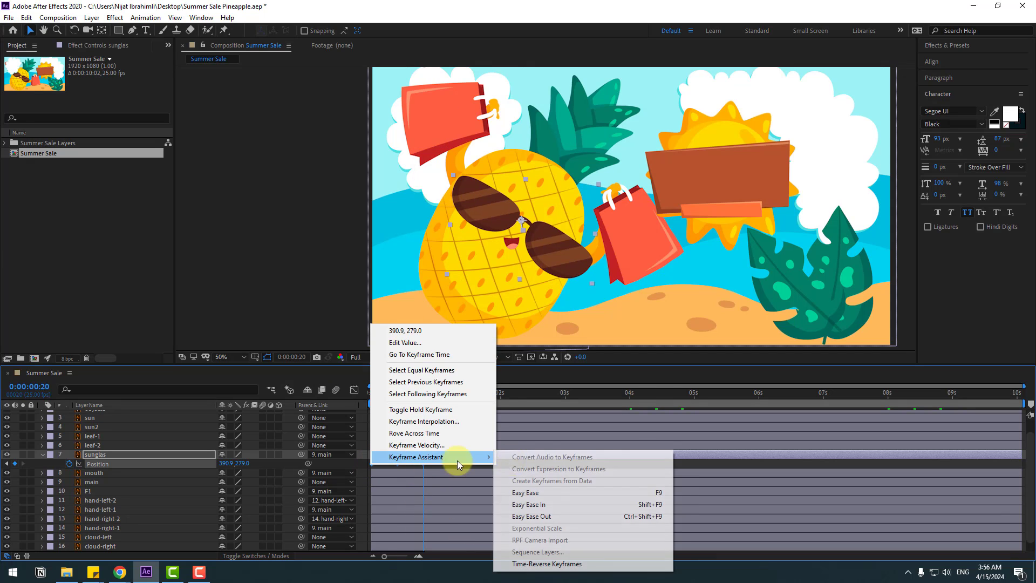
left_click(535, 493)
Step: Add the expression loopOutDuration(type = "cycle", duration = 0) to the sungles layer's Position and collapse the layer
left_click(69, 463, "alt")
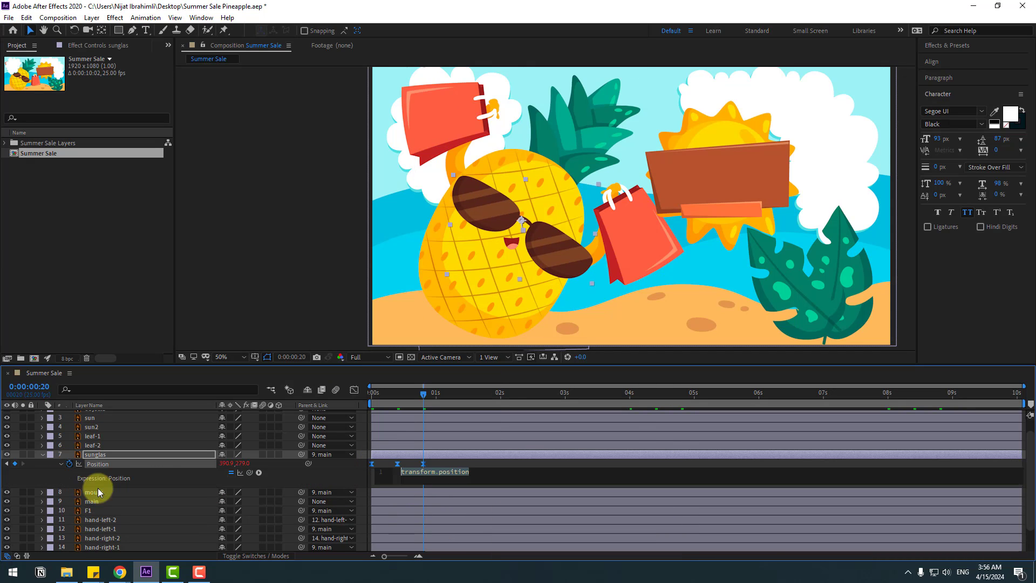
left_click(259, 472)
mouse_move(347, 405)
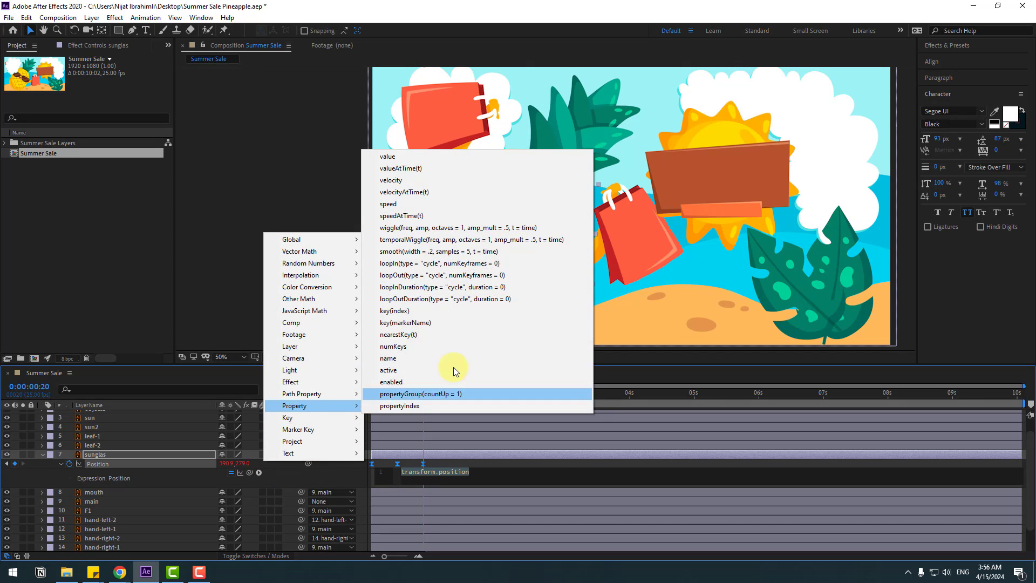
left_click(460, 300)
left_click(442, 462)
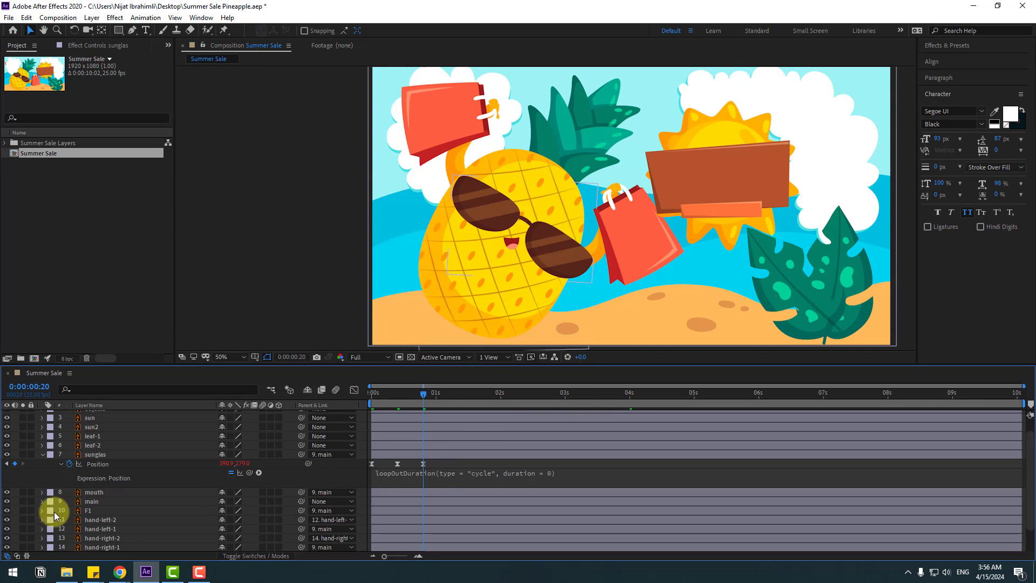
left_click(42, 455)
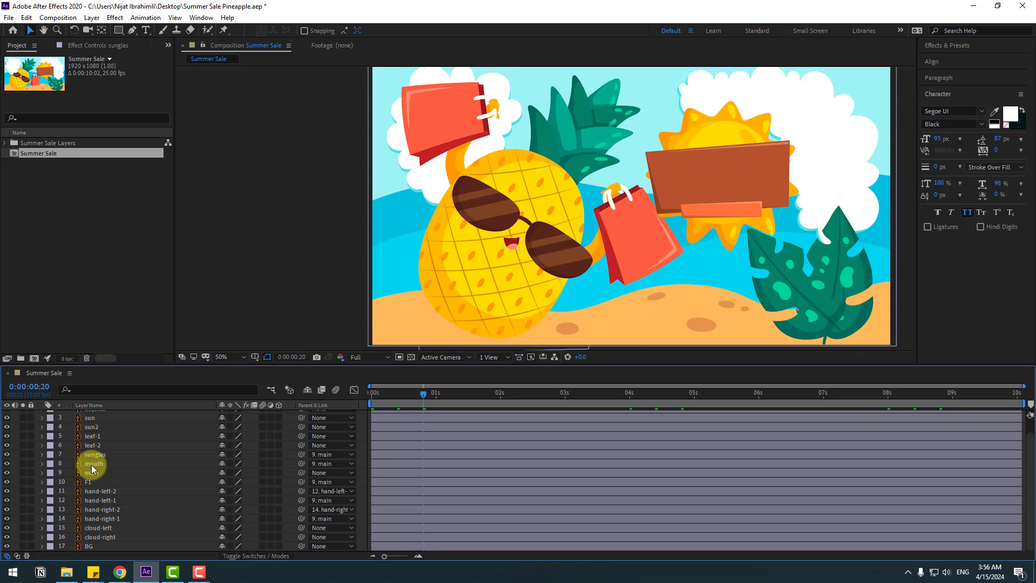
Step: Start Position keyframes on the mouth layer at the first frame and lower the mouth to about 361, 398 at 0:00:00:10
left_click(91, 464)
left_click_drag(422, 399, 350, 396)
key("alt+shift+p")
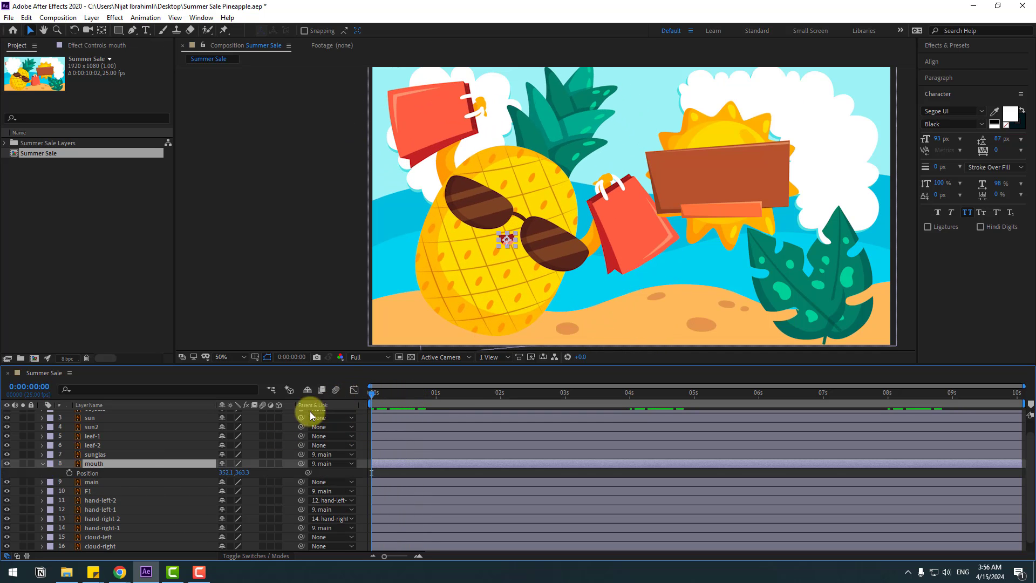
left_click(87, 464)
key("shift+Page_Down")
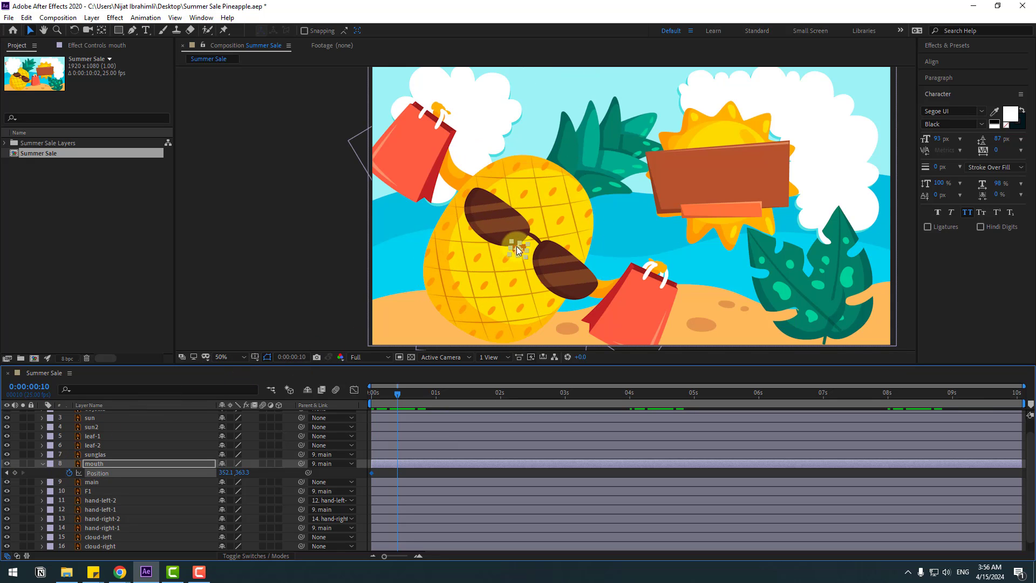
left_click_drag(516, 246, 518, 258)
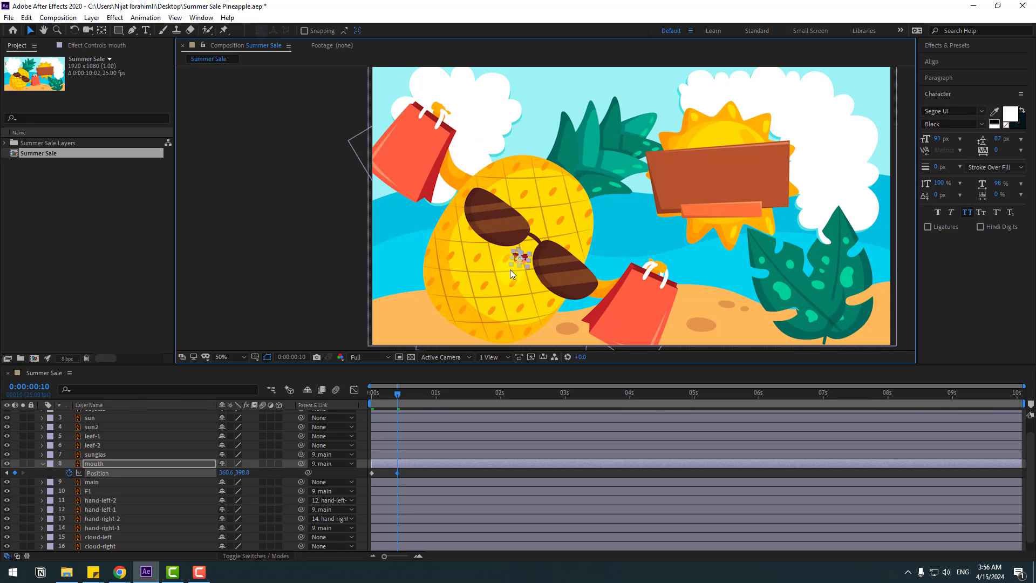
Step: Copy the mouth layer's first Position keyframe to 0:00:00:20 and apply Easy Ease to all three keyframes
key("shift+Page_Down")
left_click(387, 463)
left_click_drag(385, 469, 361, 482)
key("ctrl+c")
key("ctrl+v")
left_click_drag(429, 468, 370, 476)
right_click(371, 473)
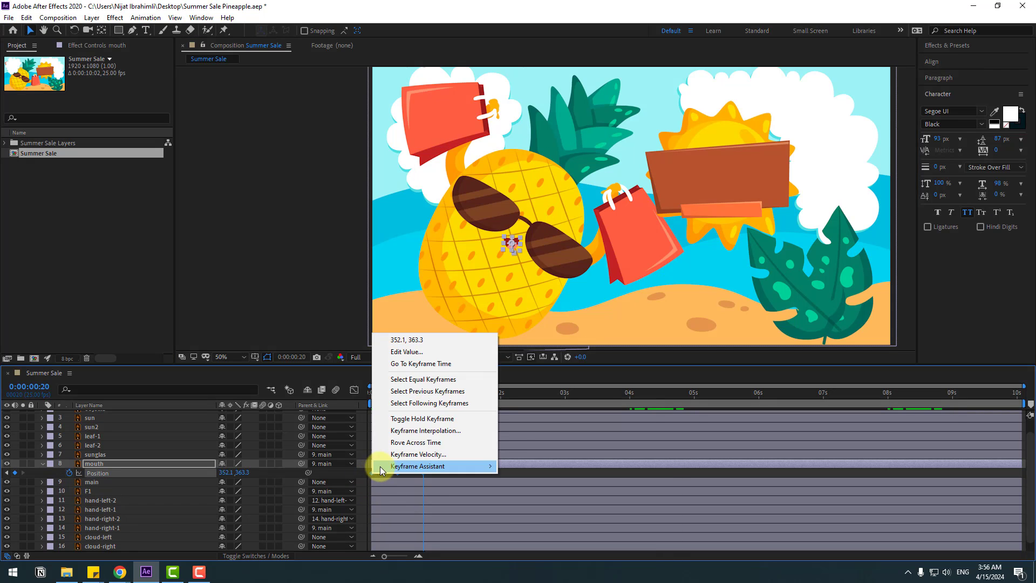
mouse_move(389, 532)
left_click(527, 500)
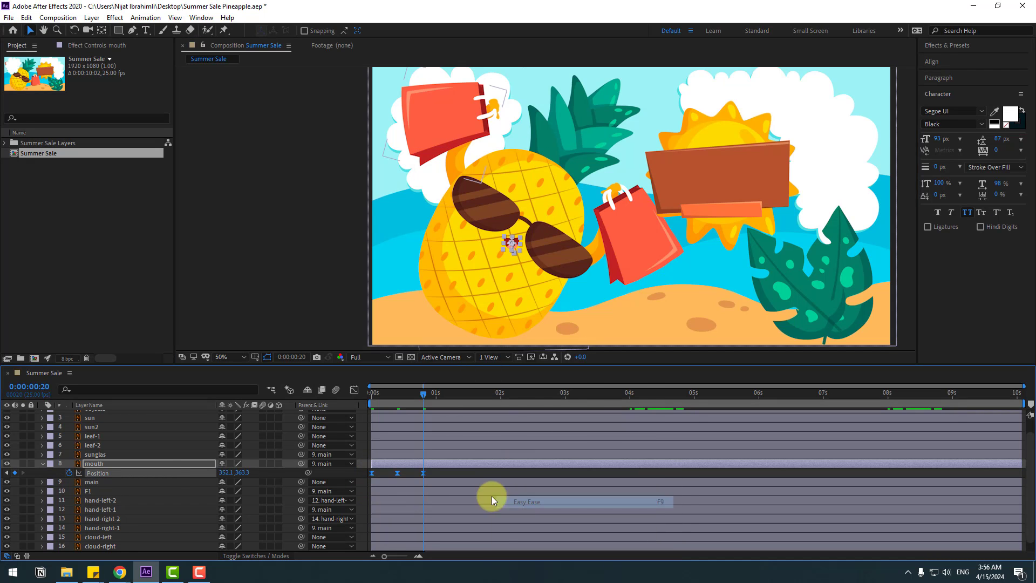
Step: Add loopOutDuration(type = "cycle", duration = 0) to the mouth layer's Position, collapse the layer and preview the face motion
left_click(67, 473, "alt")
left_click(259, 481)
mouse_move(338, 417)
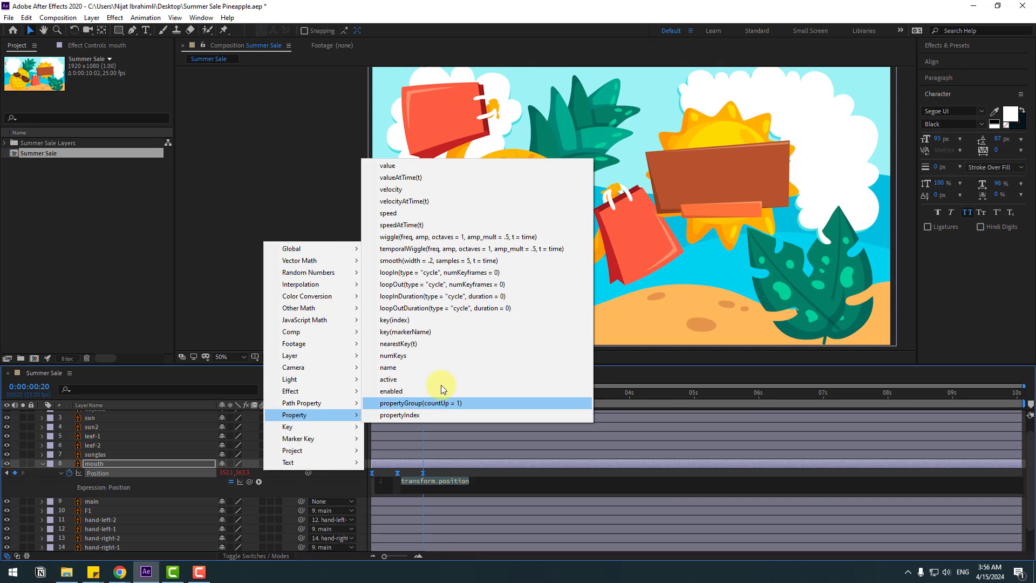
left_click(455, 307)
left_click(49, 470)
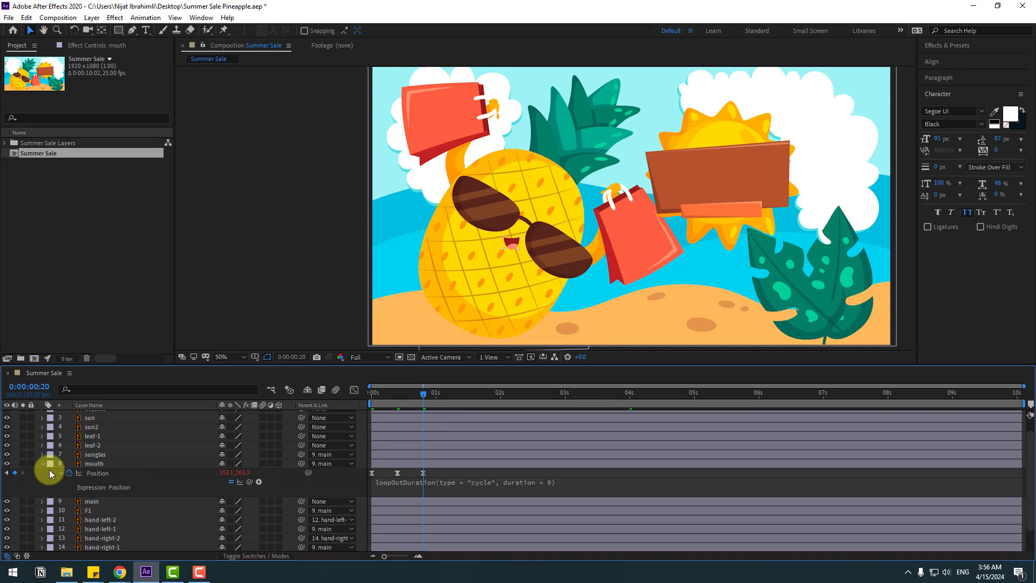
left_click(43, 462)
key("space")
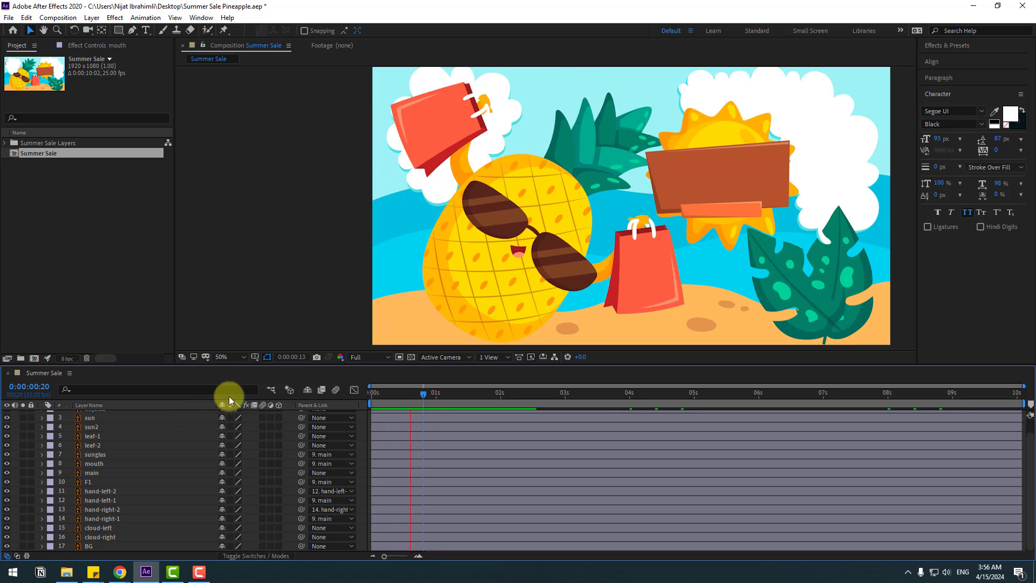
left_click(429, 393)
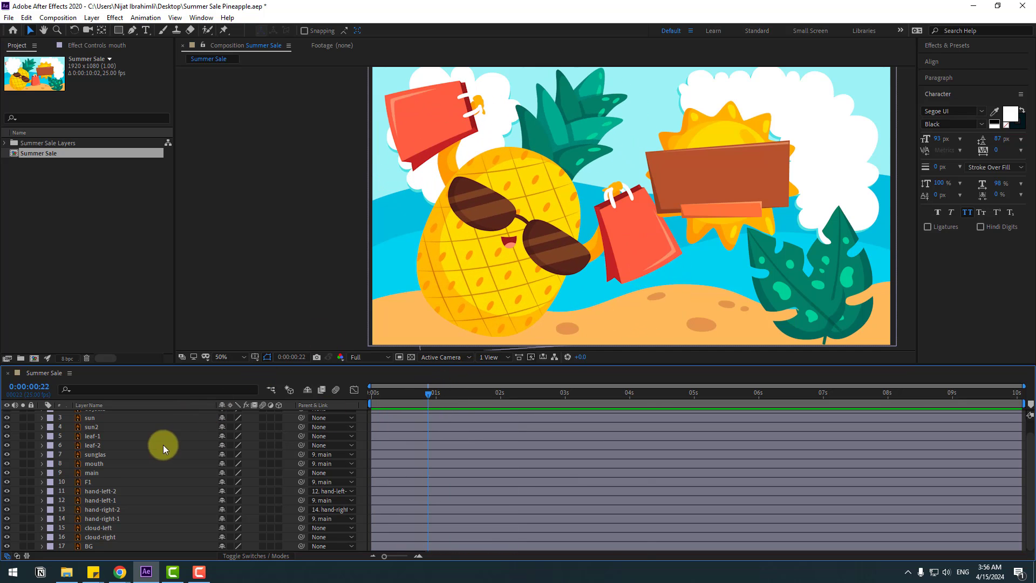
Step: Stretch the sungles and mouth Position keyframes proportionally so they end slightly past one second, and preview the timing
left_click(102, 464)
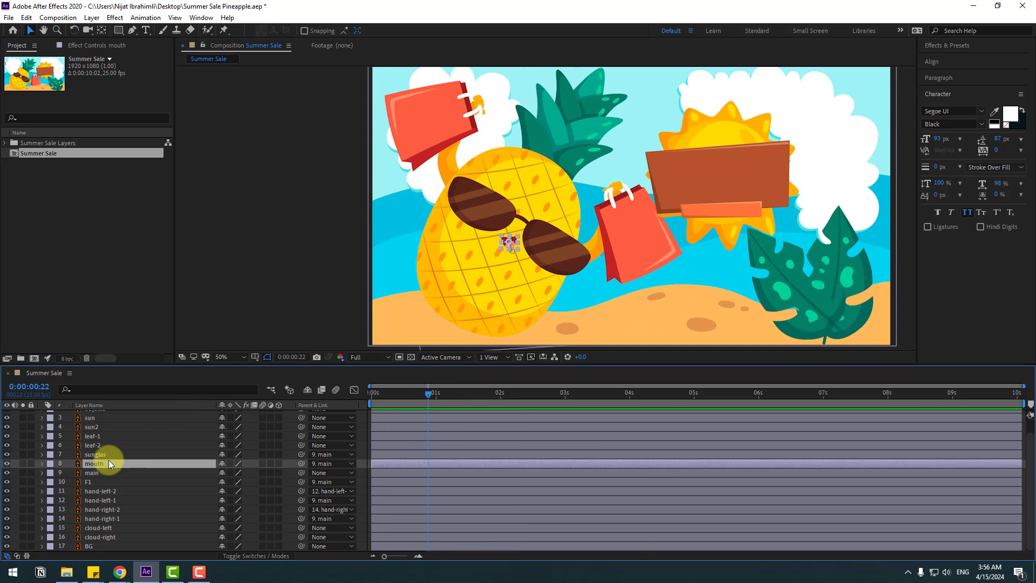
left_click(101, 455, "ctrl")
key("u")
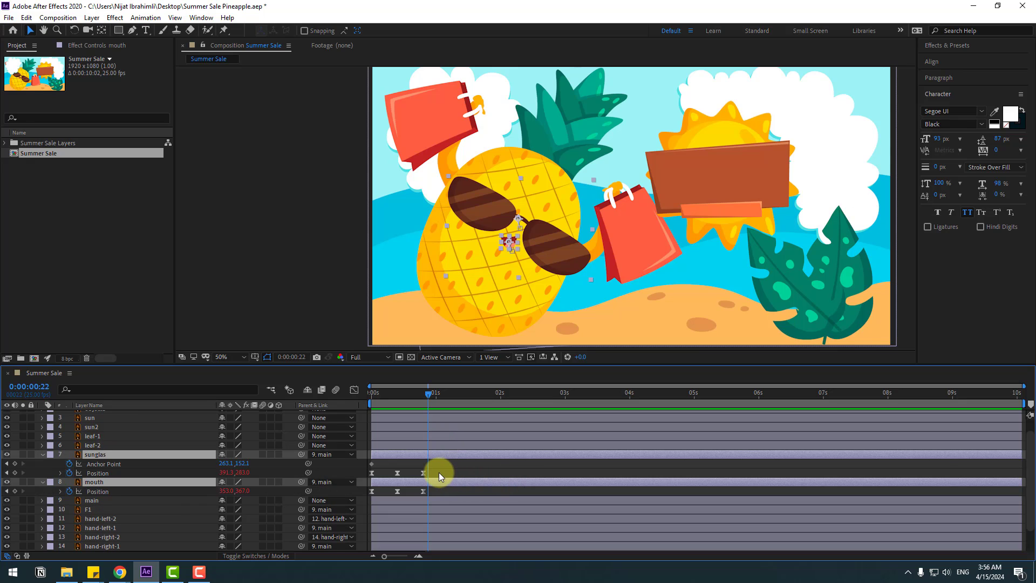
left_click_drag(439, 471, 360, 492)
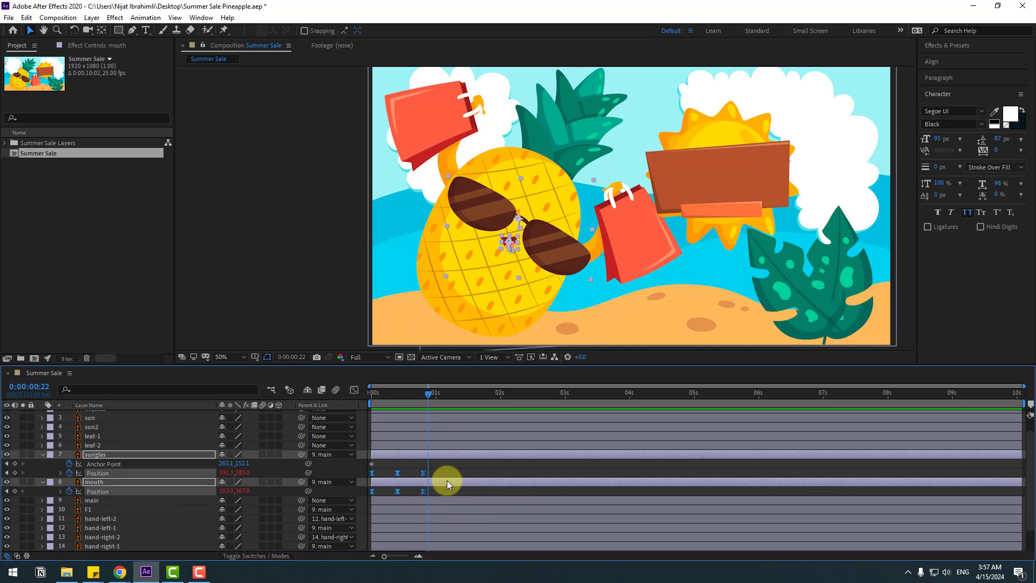
left_click_drag(424, 473, 446, 470)
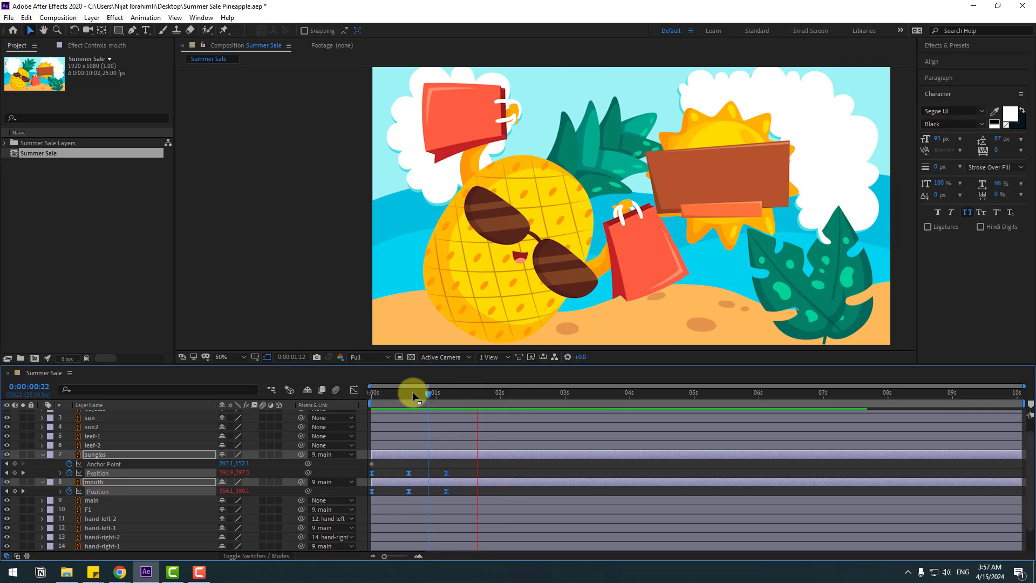
key("space")
Step: Reveal main's Rotation keyframes and rescale the sungles and mouth Position keyframes to match them, ending at 0:00:01:00
left_click(92, 500)
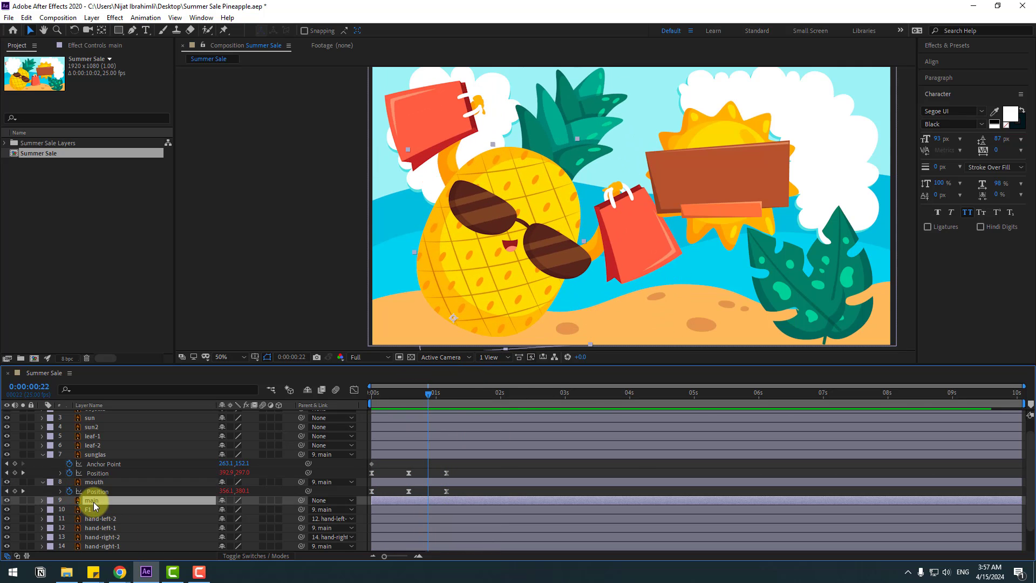
key("u")
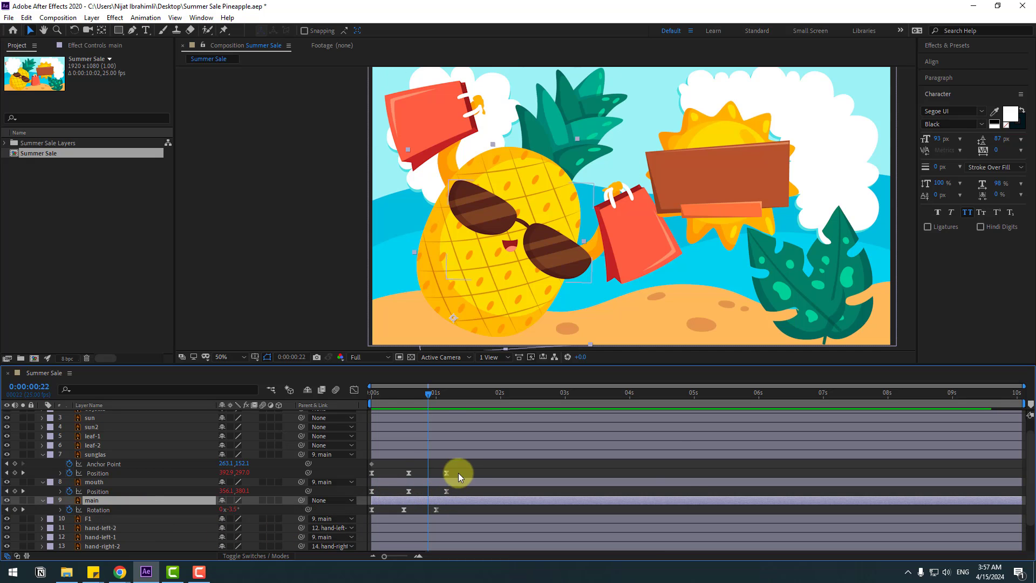
left_click_drag(458, 472, 368, 488)
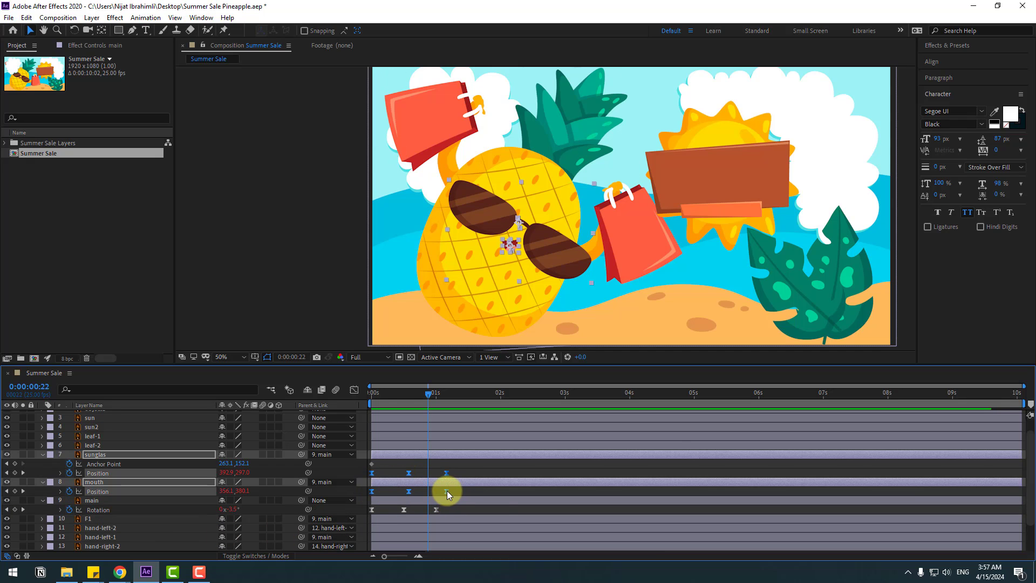
left_click_drag(447, 490, 439, 490)
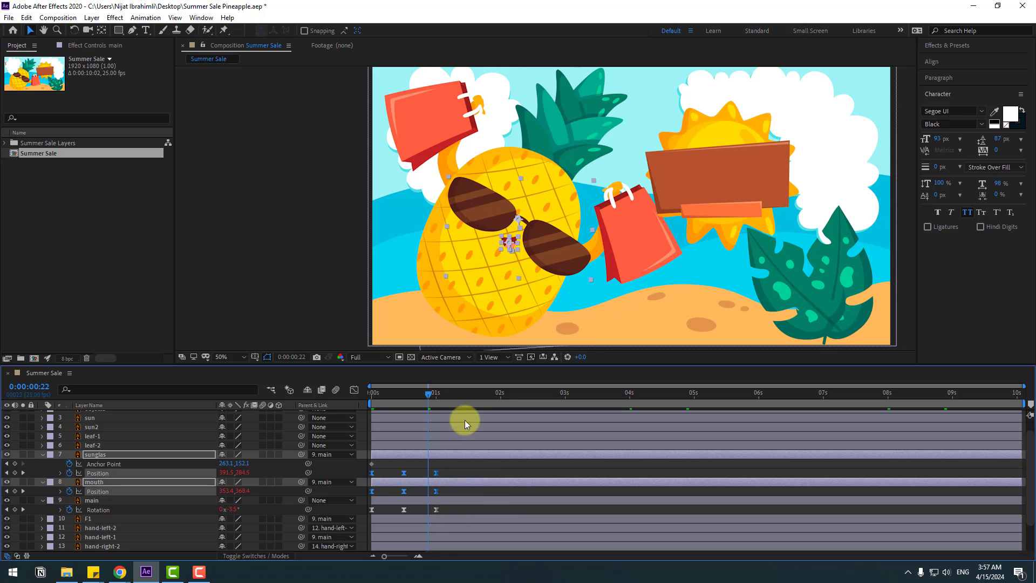
Step: Preview the synchronised face motion, return to the first frame and collapse the sungles, mouth and main layers
key("space")
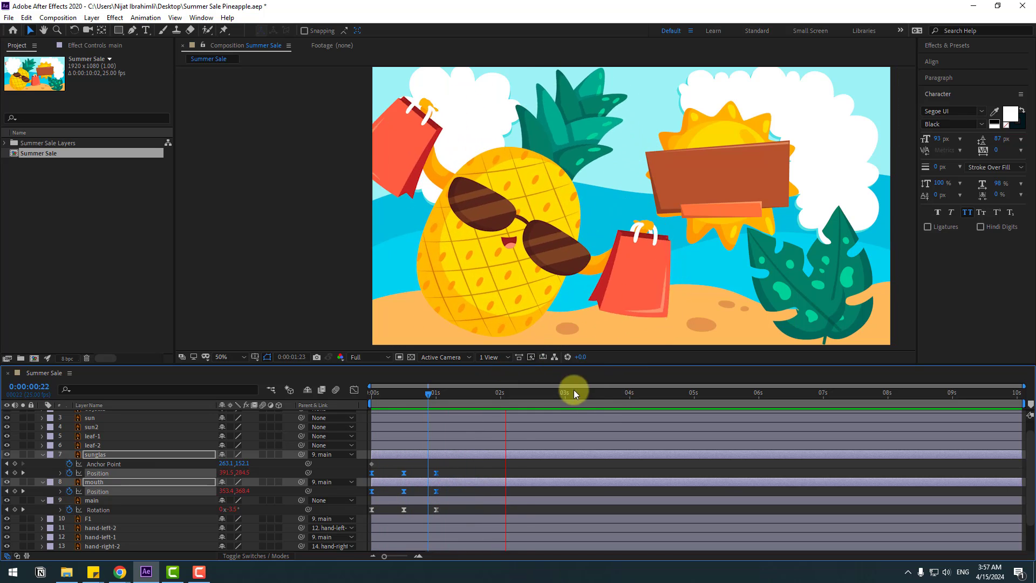
left_click(435, 394)
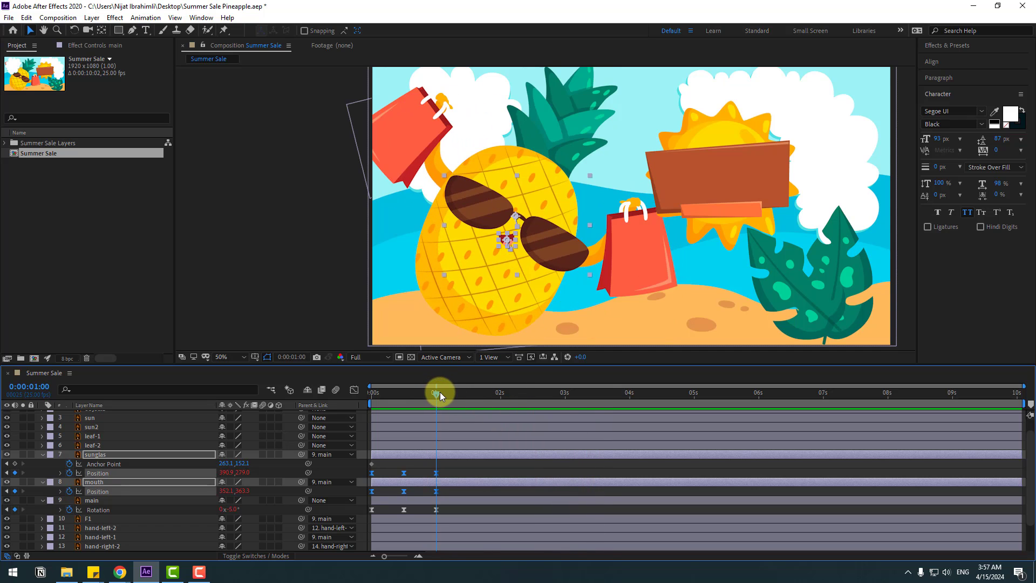
left_click_drag(439, 391, 355, 405)
left_click(43, 454)
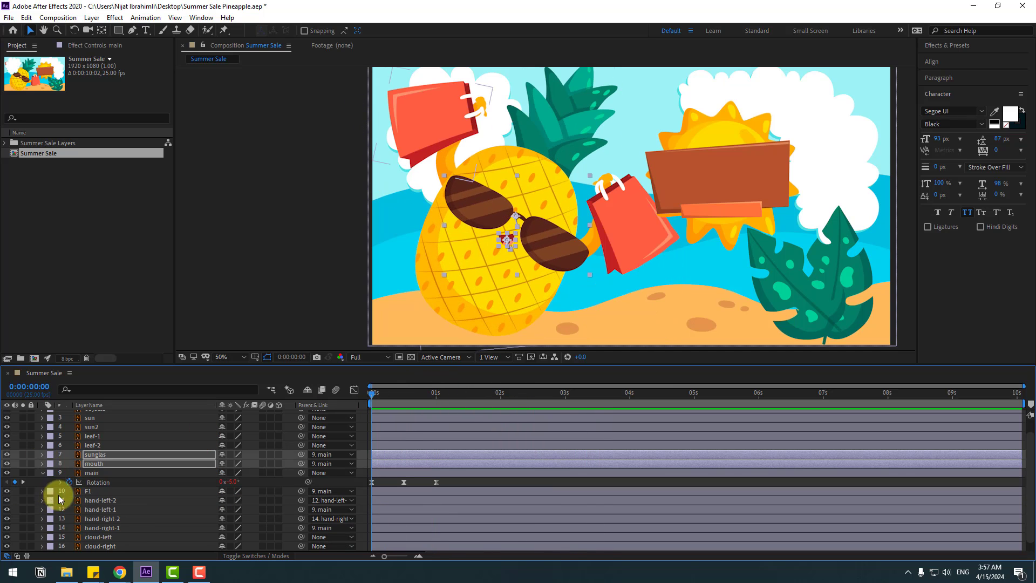
left_click(42, 473)
Step: Solo the leaf-1 layer, move its anchor point to the stem's base with the Pan Behind tool and return to the Selection tool
left_click(778, 286)
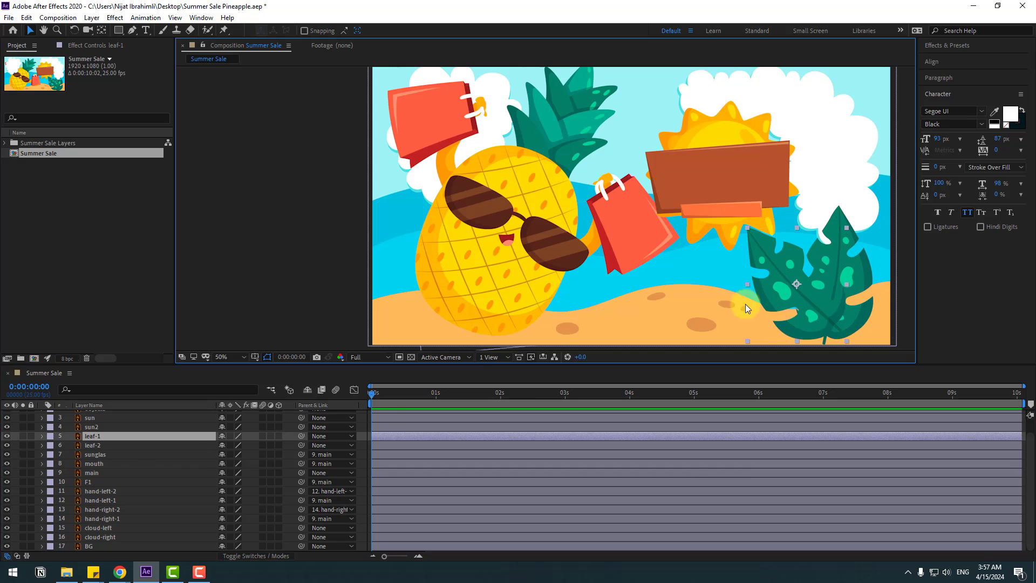
scroll(719, 280, "up", 2)
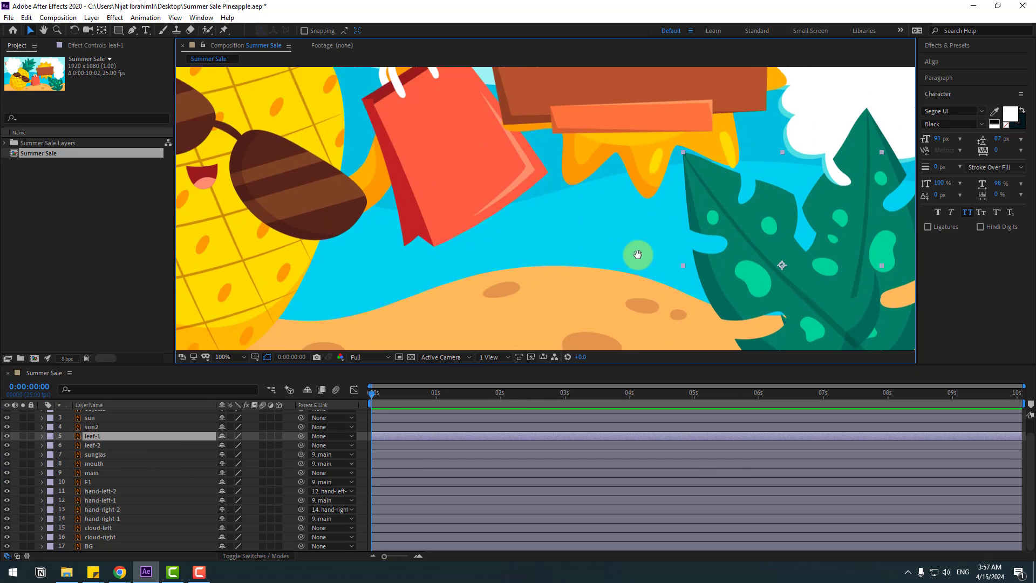
left_click_drag(637, 255, 442, 225)
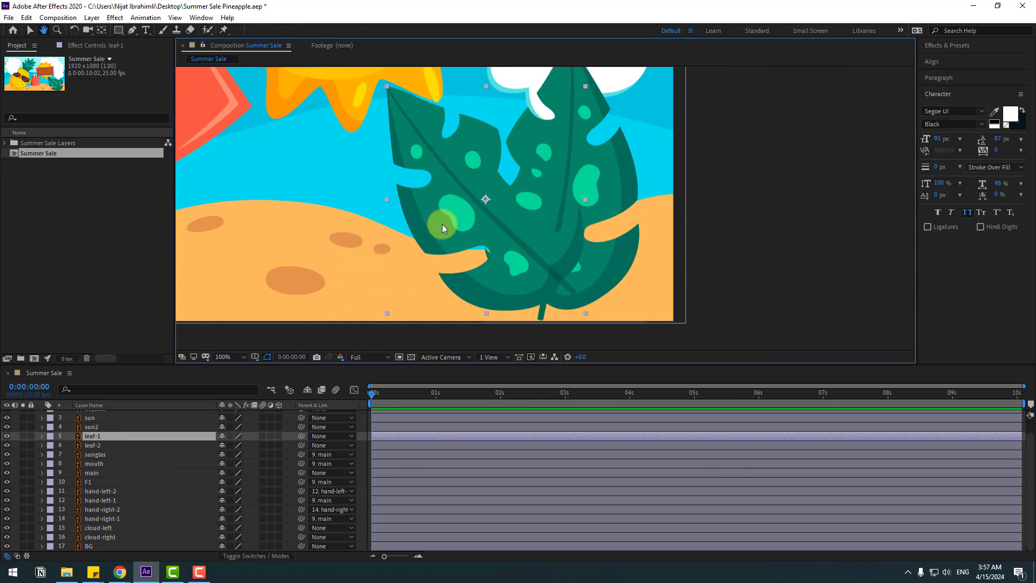
left_click(23, 435)
left_click(102, 29)
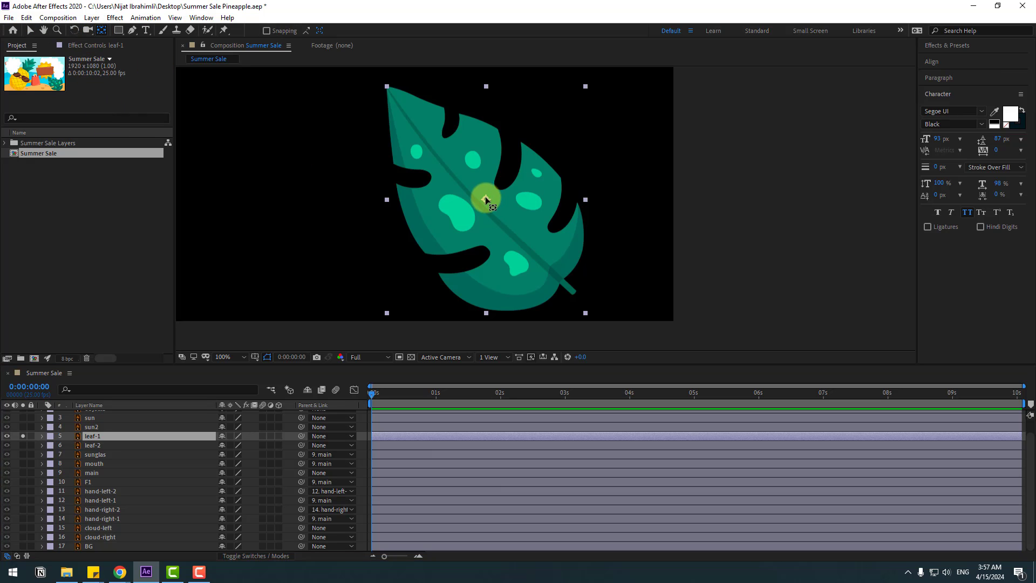
left_click_drag(485, 199, 575, 293)
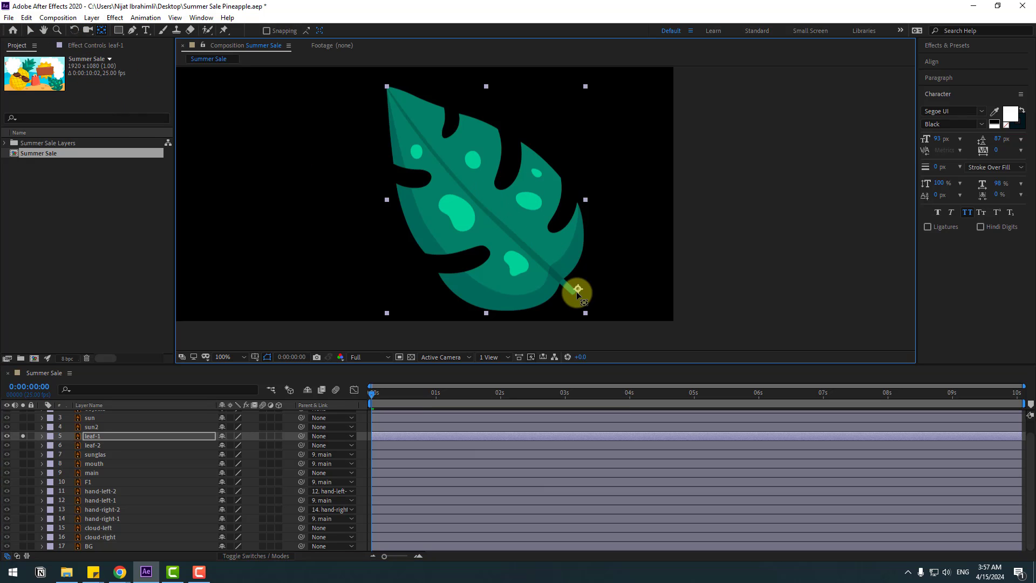
left_click(30, 30)
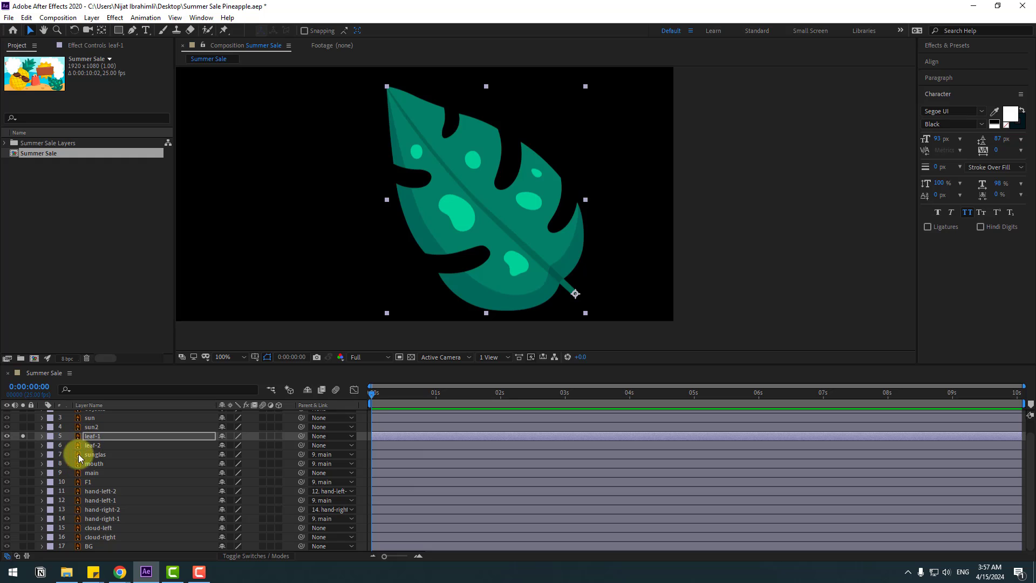
Step: Solo the leaf-2 layer too, move its anchor point to the stem's base with the Pan Behind tool and return to the Selection tool
left_click(90, 446)
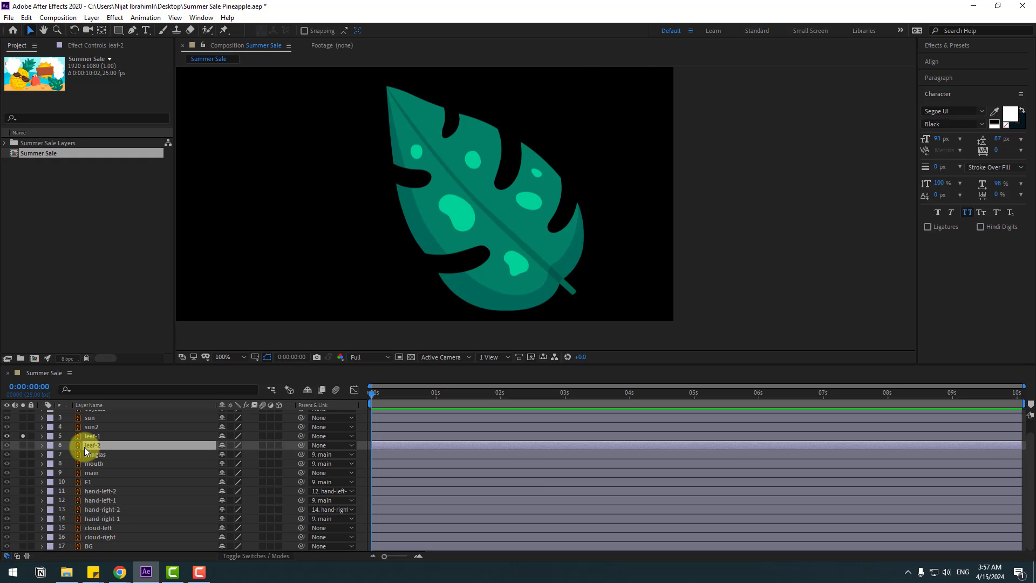
left_click(23, 444)
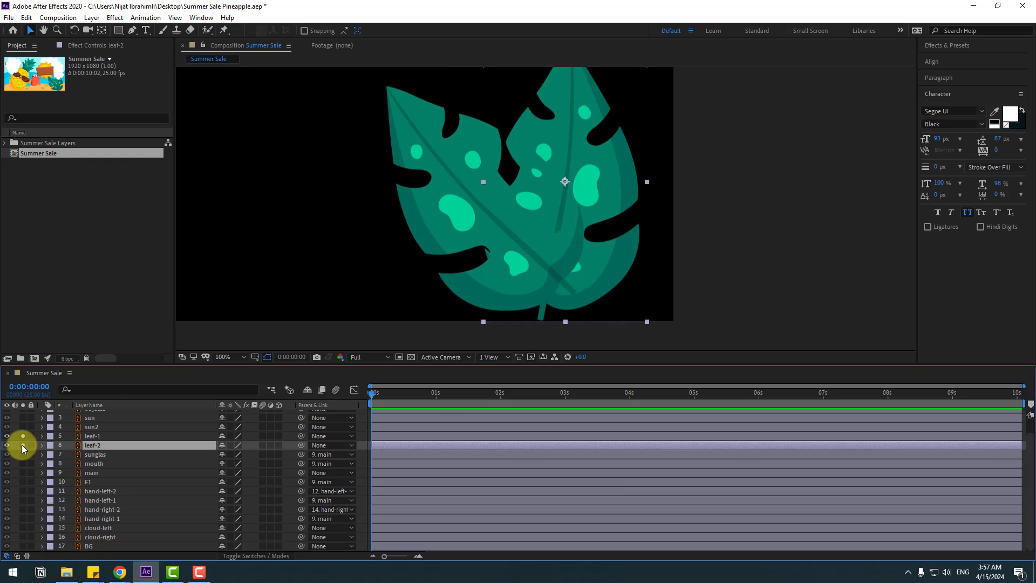
left_click(100, 30)
left_click_drag(550, 164, 534, 297)
left_click(54, 47)
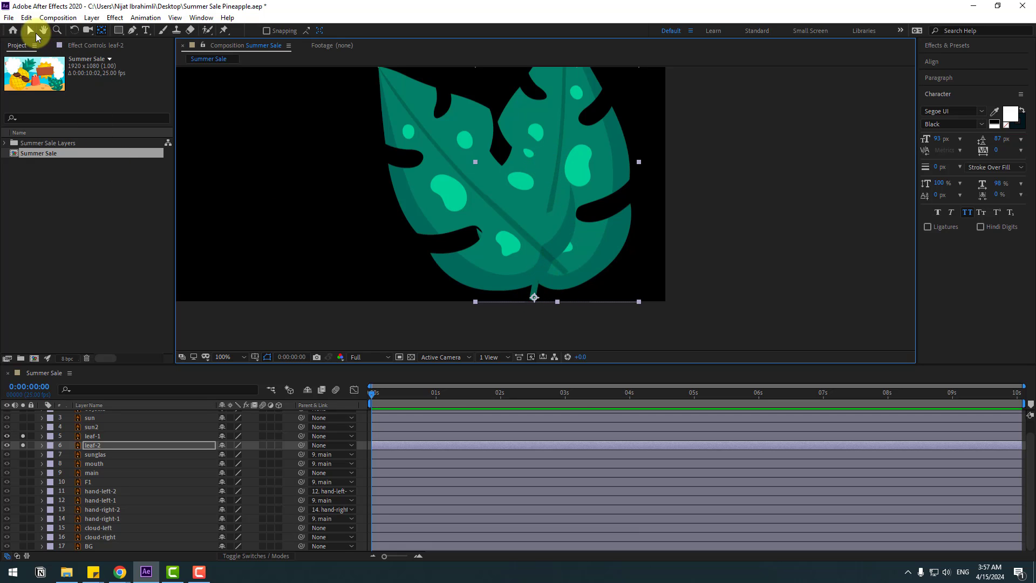
left_click(33, 33)
Step: Unsolo both leaf layers and reveal the Rotation property of leaf-1 and leaf-2
left_click_drag(22, 436, 23, 445)
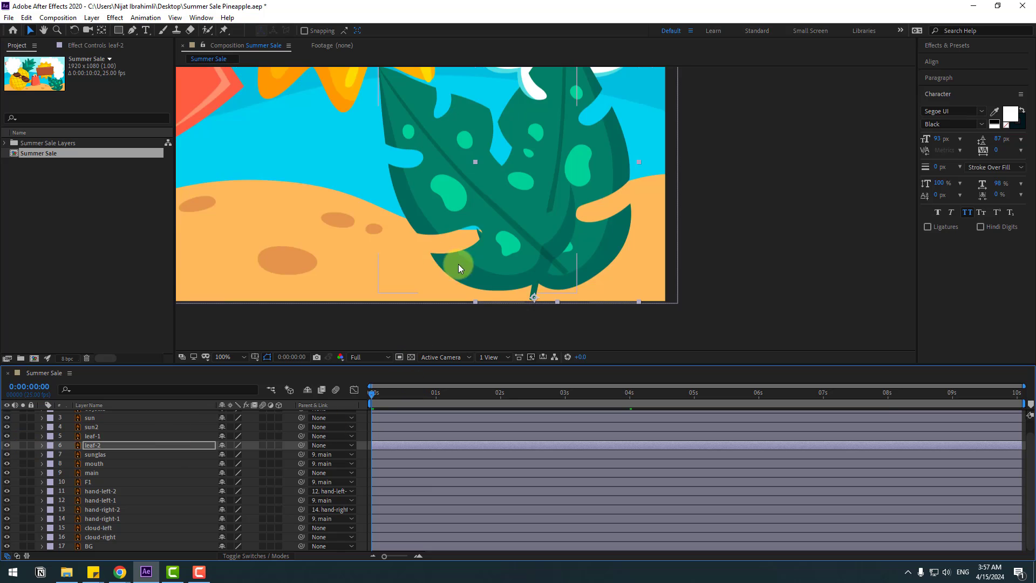
scroll(458, 264, "down", 2)
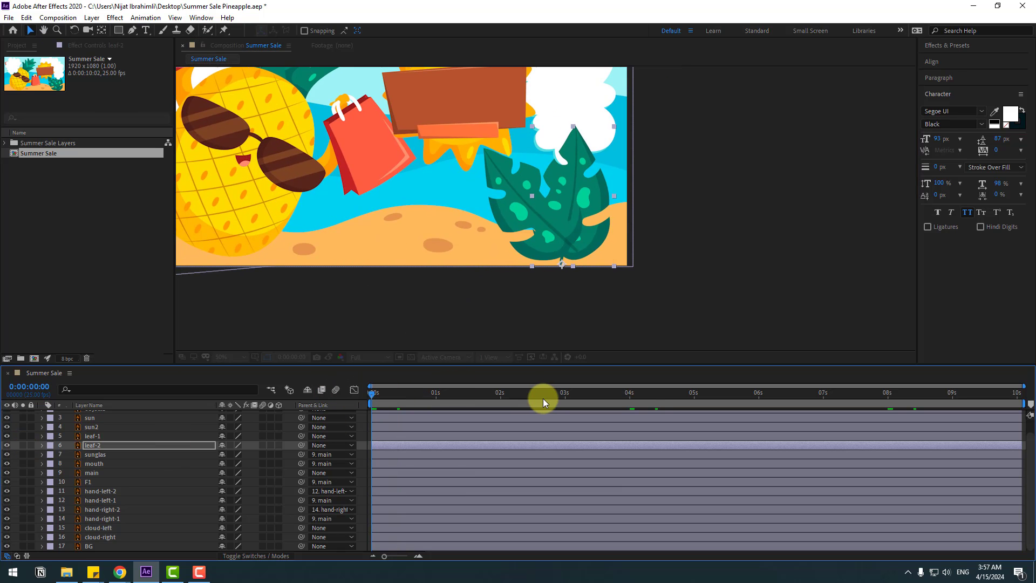
left_click(92, 436)
left_click(99, 445, "shift")
key("r")
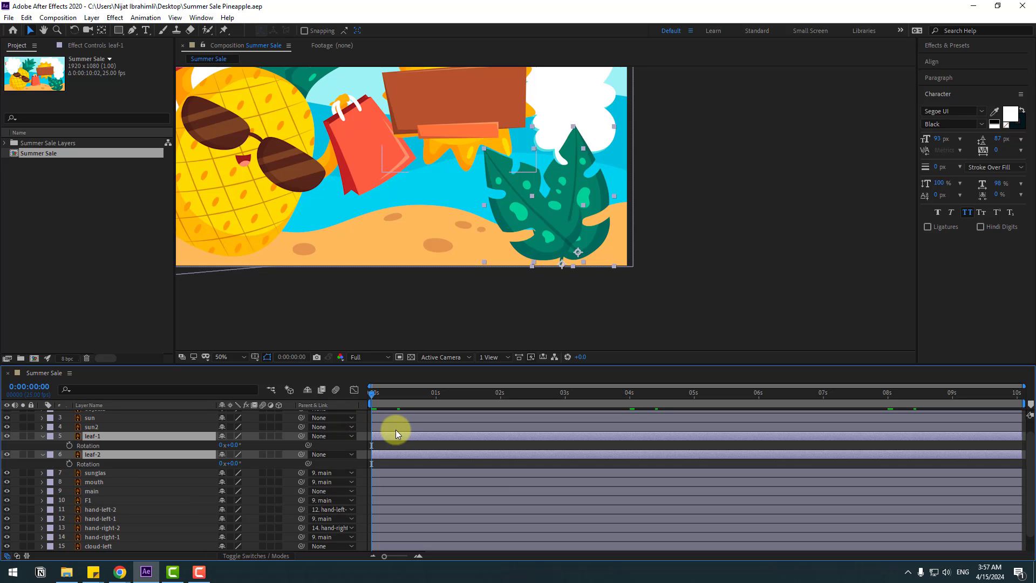
left_click(389, 445)
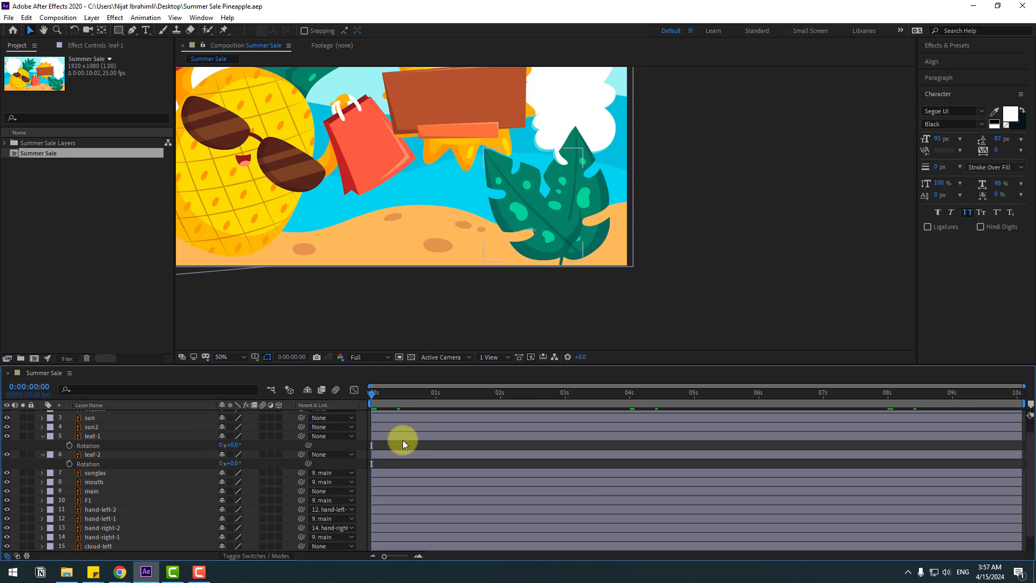
Step: Add the expression wiggle(1,9) to leaf-1's Rotation and preview the leaf's motion
left_click(69, 446, "alt")
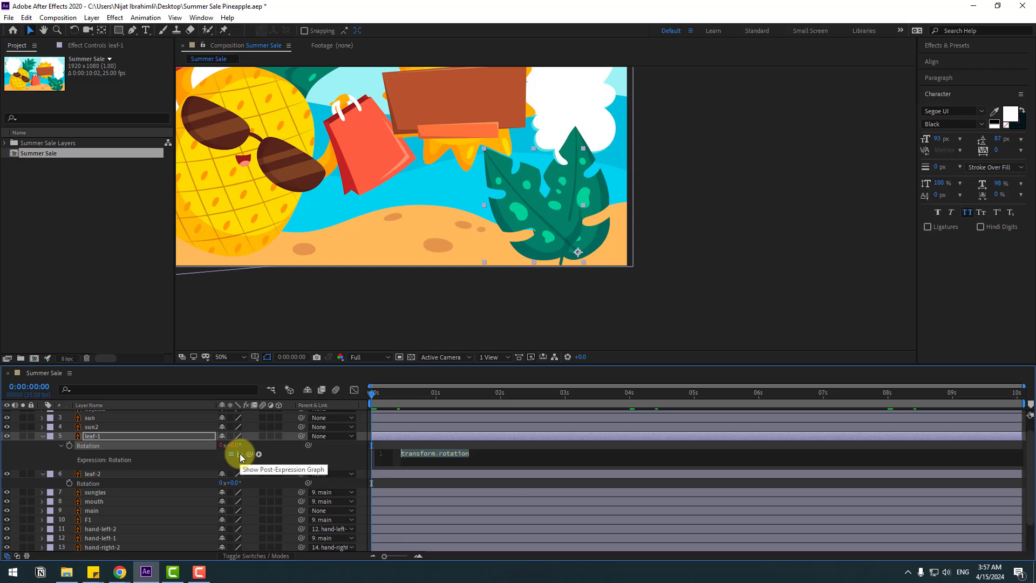
type("wiggle(")
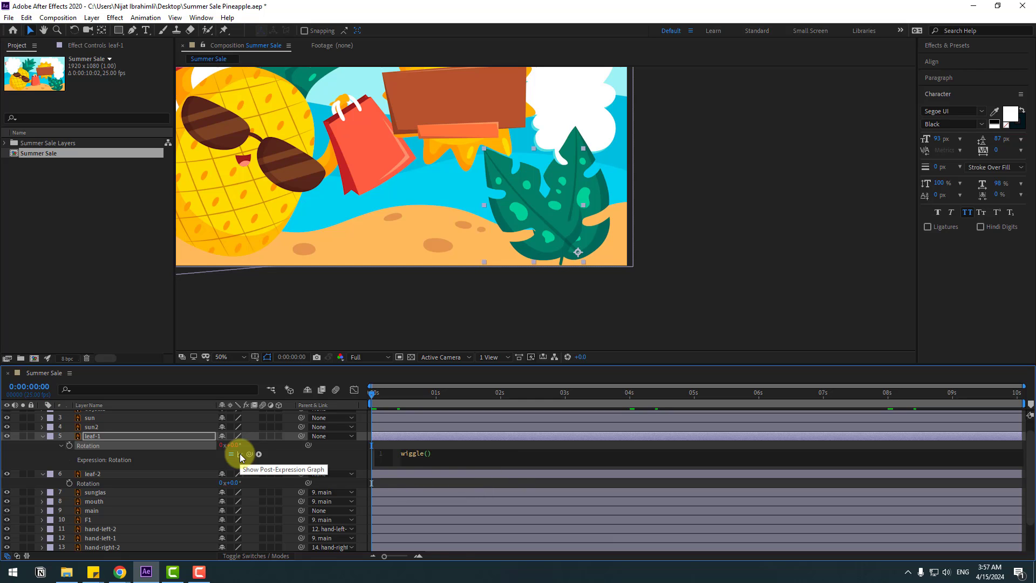
type("1,9")
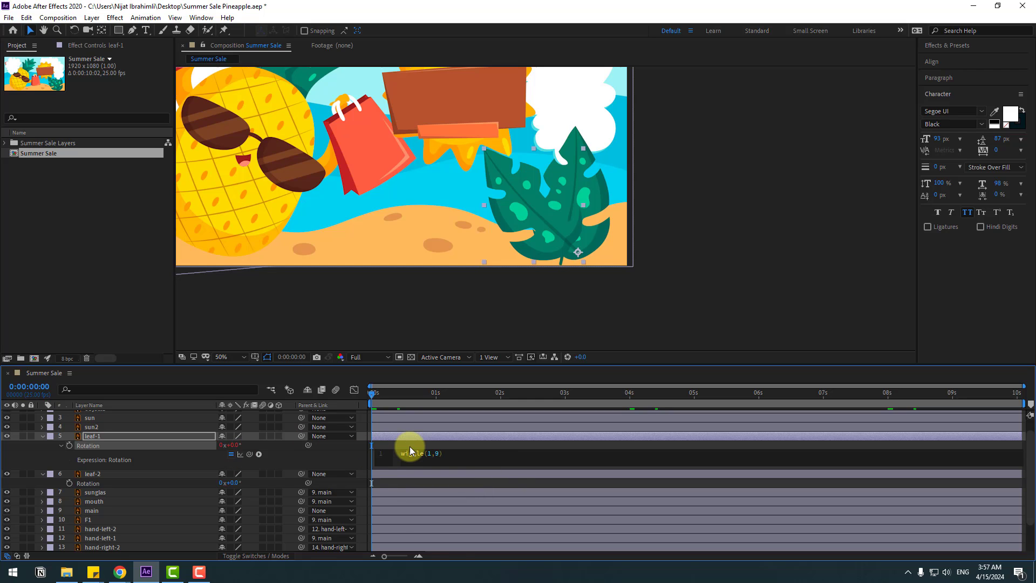
left_click(414, 445)
key("space")
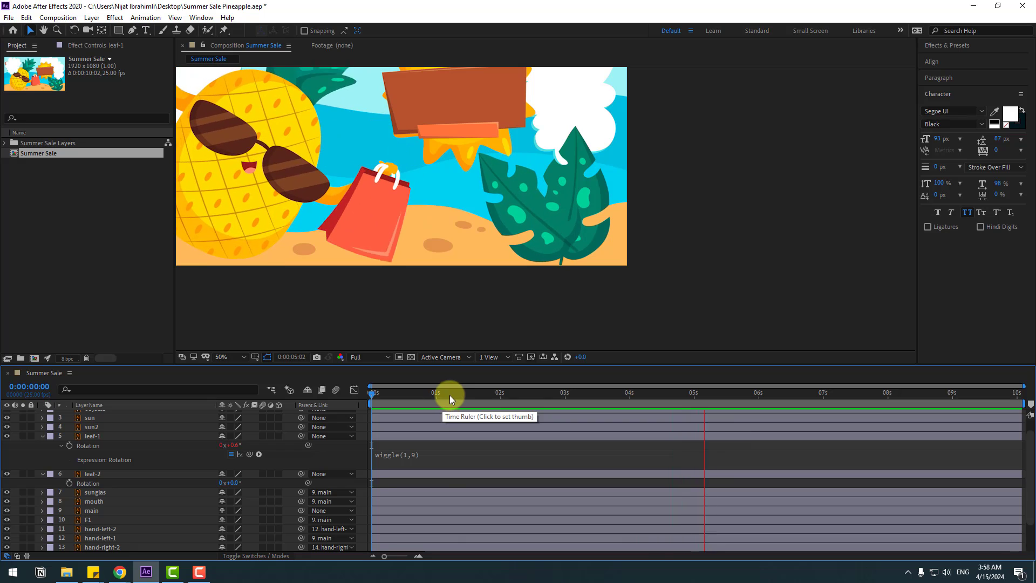
key("space")
Step: Copy leaf-1's wiggle(1,9) expression, collapse that layer and paste the expression onto leaf-2's Rotation
left_click(413, 452)
key("ctrl+c")
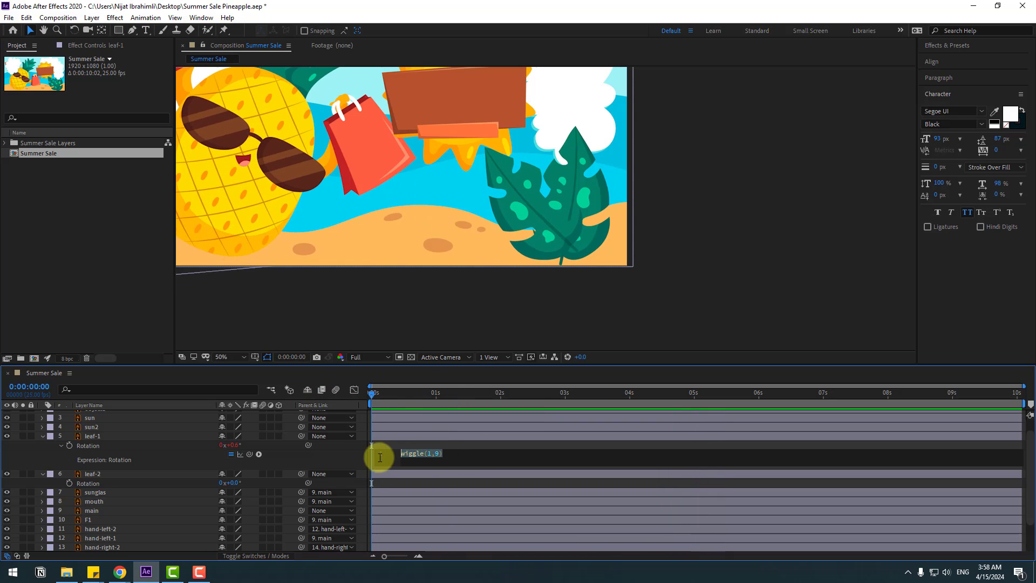
left_click(105, 445)
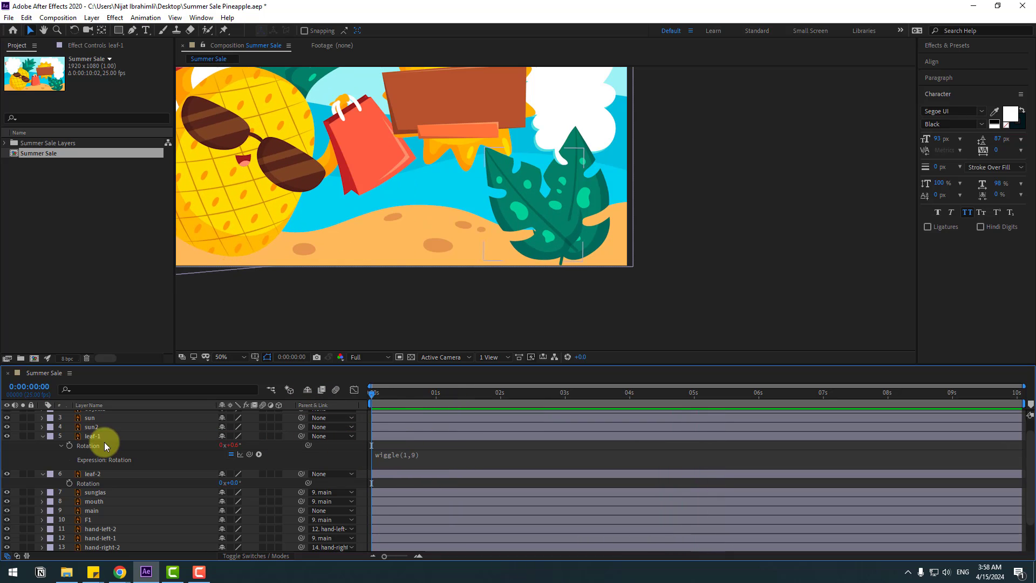
left_click(43, 438)
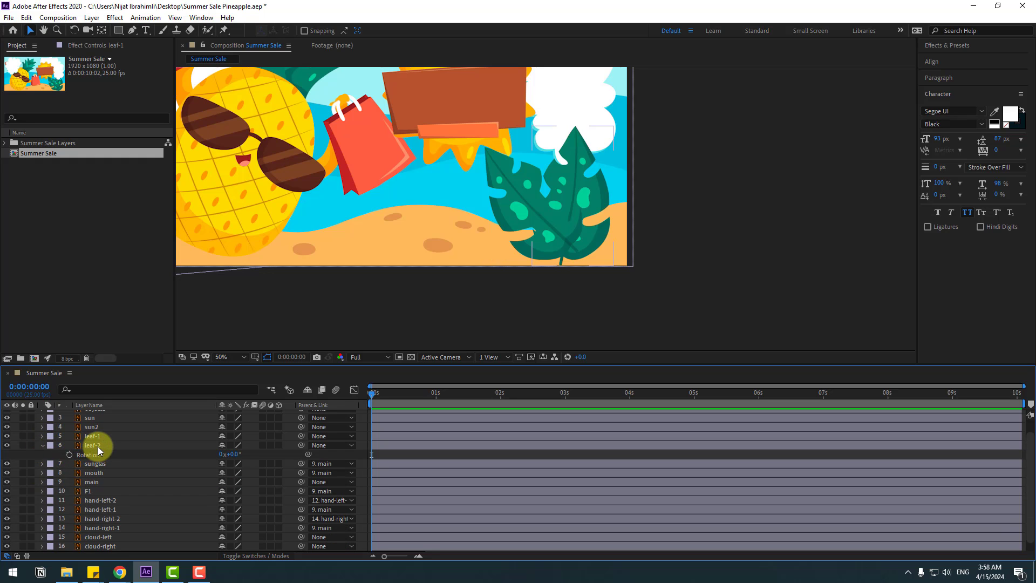
left_click(98, 446)
left_click(69, 454, "alt")
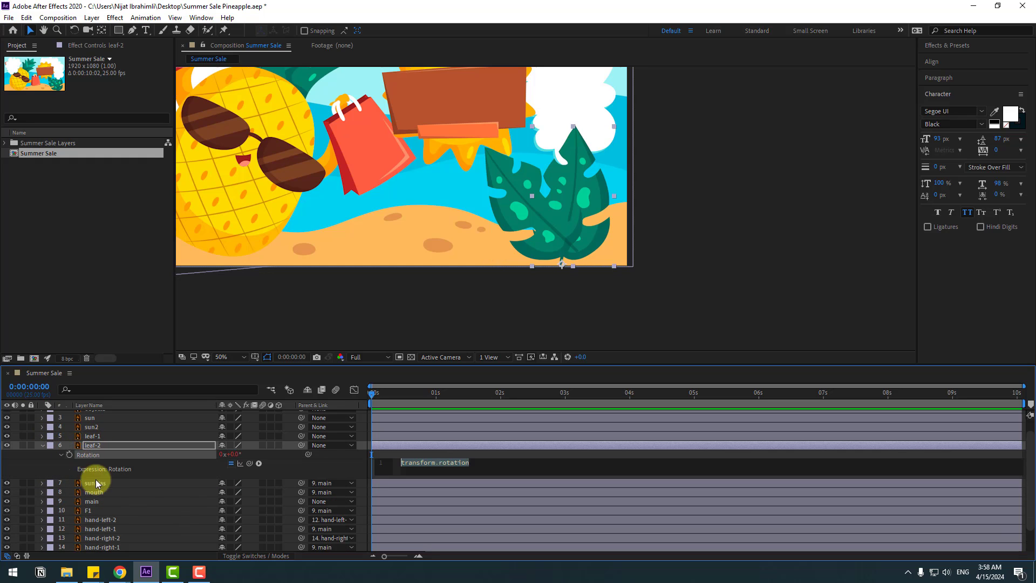
key("ctrl+v")
Step: Preview both swaying leaves with the composition view set to Fit, and collapse the leaf-2 layer
key("space")
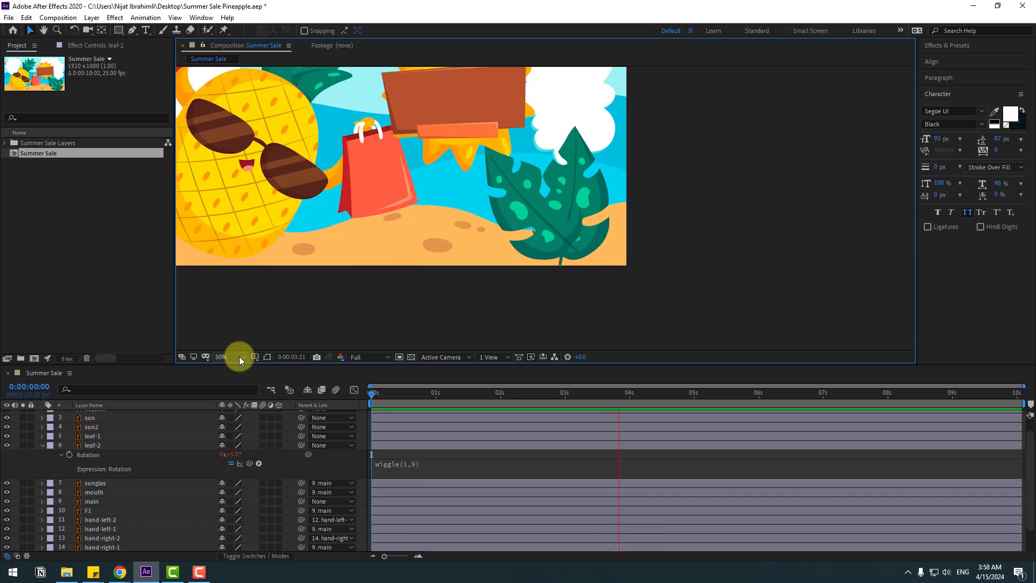
left_click(237, 357)
left_click(232, 377)
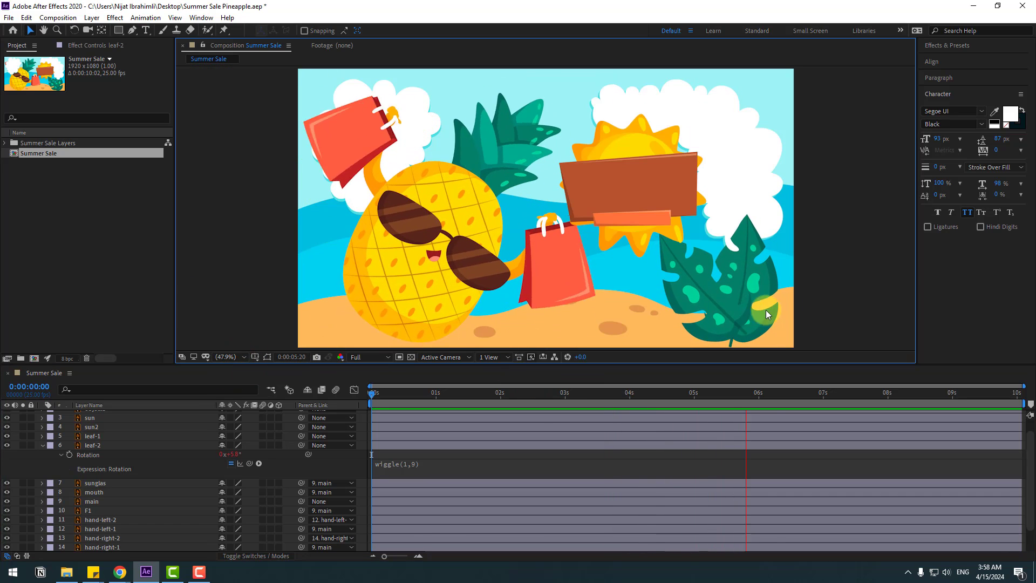
left_click(62, 467)
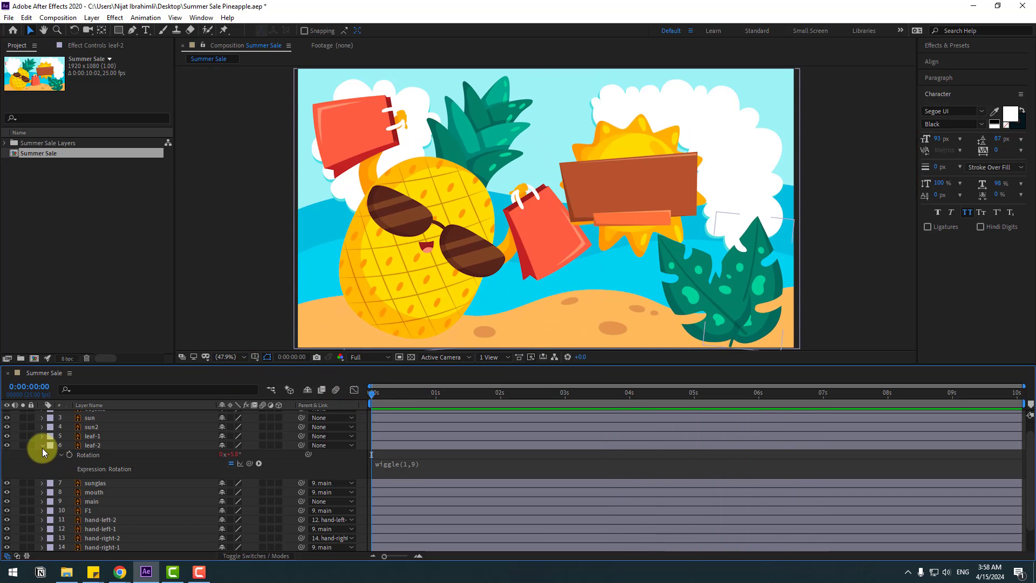
left_click(42, 446)
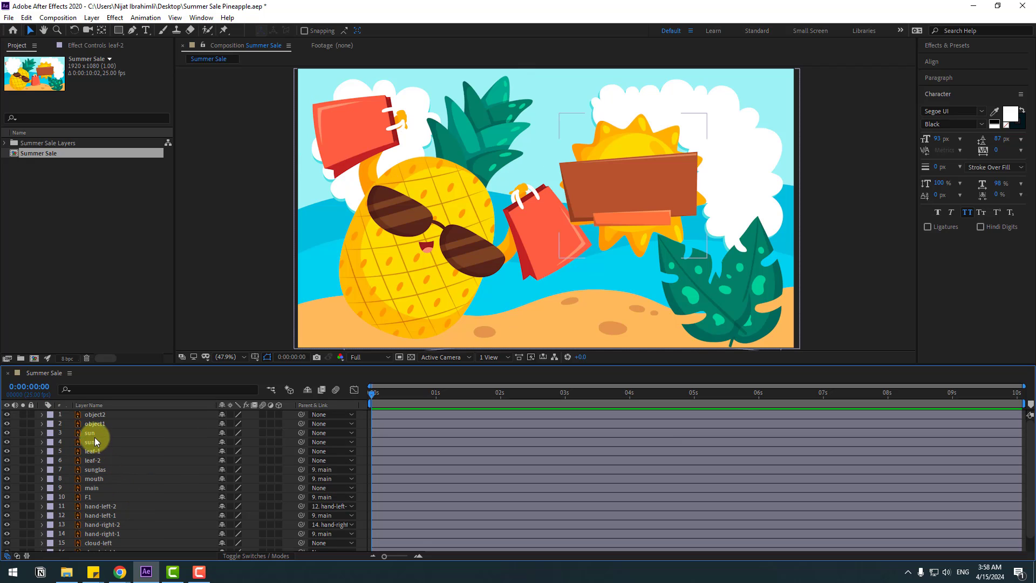
Step: Solo the sun layer and add a Scale keyframe of 75% at the first frame
left_click(95, 434)
left_click(23, 435)
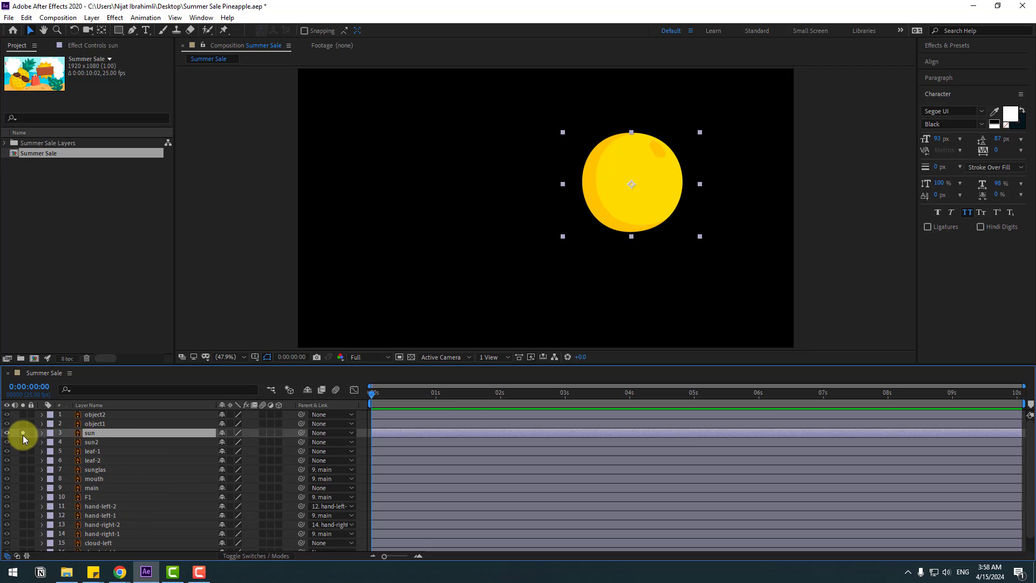
key("s")
left_click(69, 443)
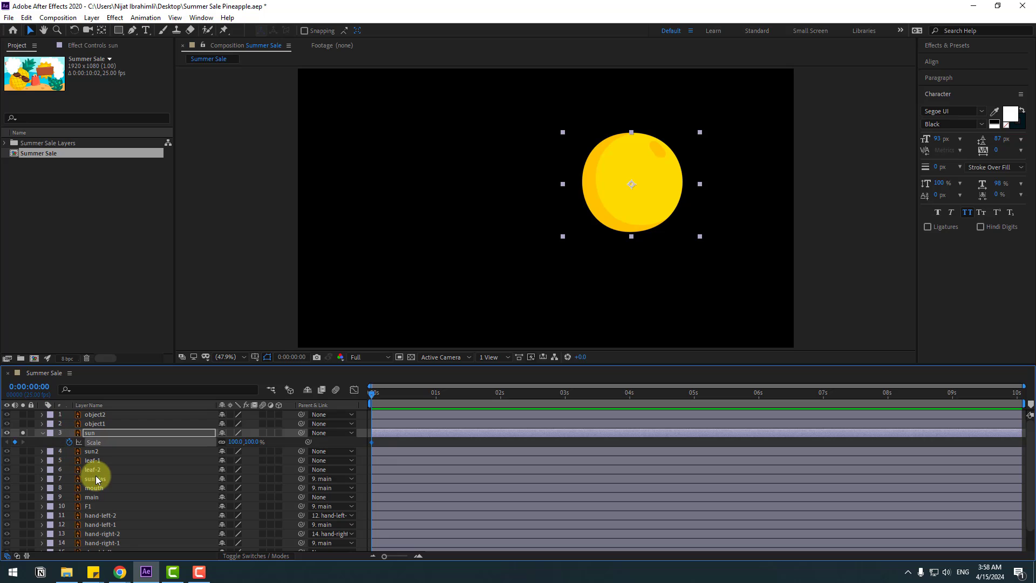
type("75")
key("Return")
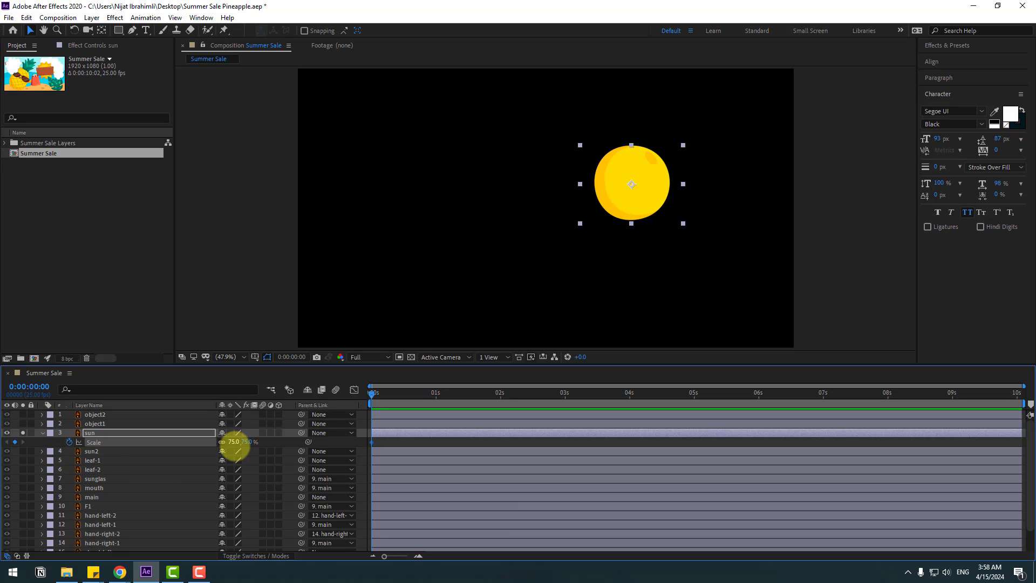
Step: Key sun's Scale at 100% at 0:00:00:10 and paste the starting keyframe at 0:00:00:20
key("shift+Page_Down")
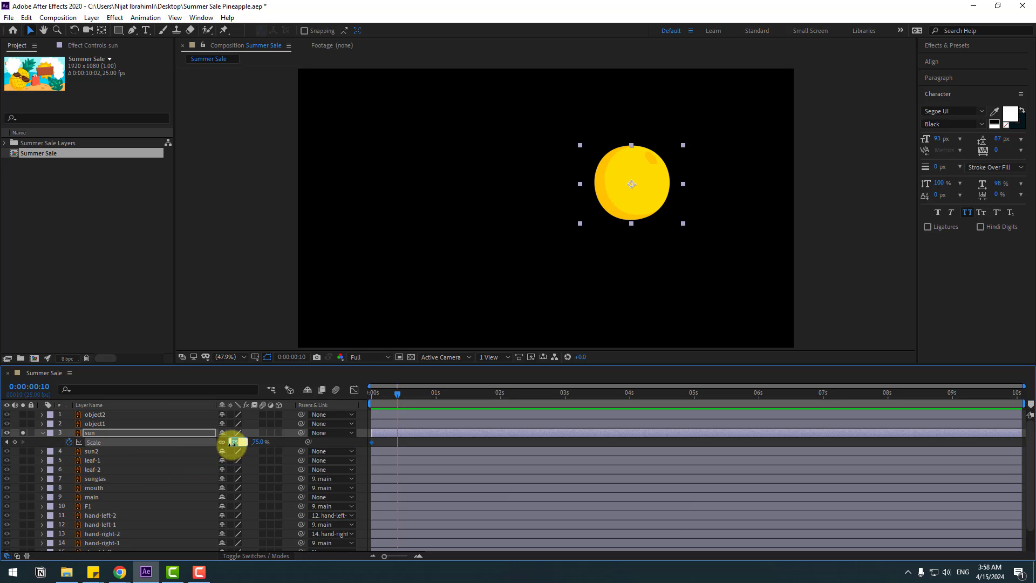
left_click(233, 445)
type("100")
key("Return")
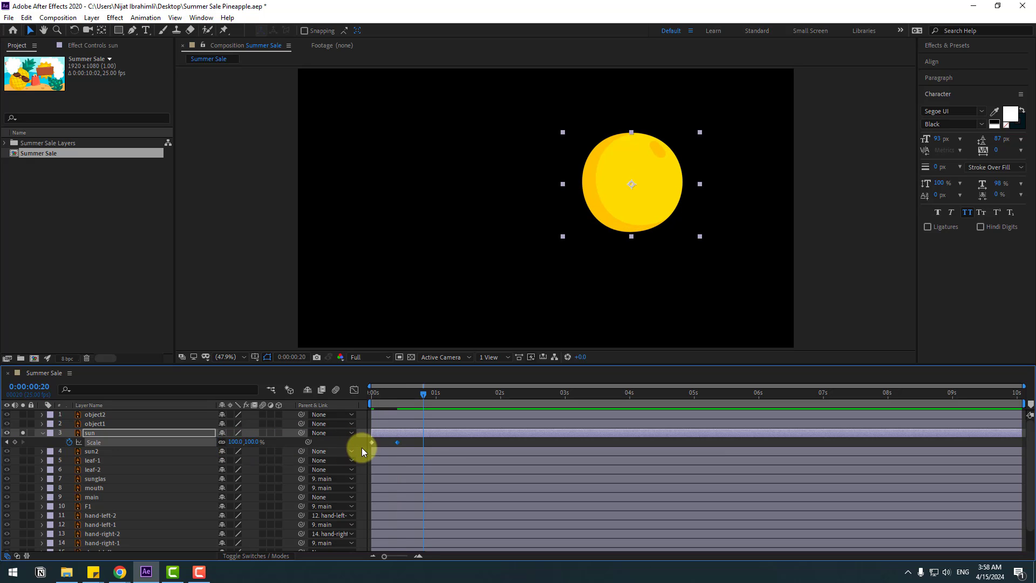
key("ctrl+v")
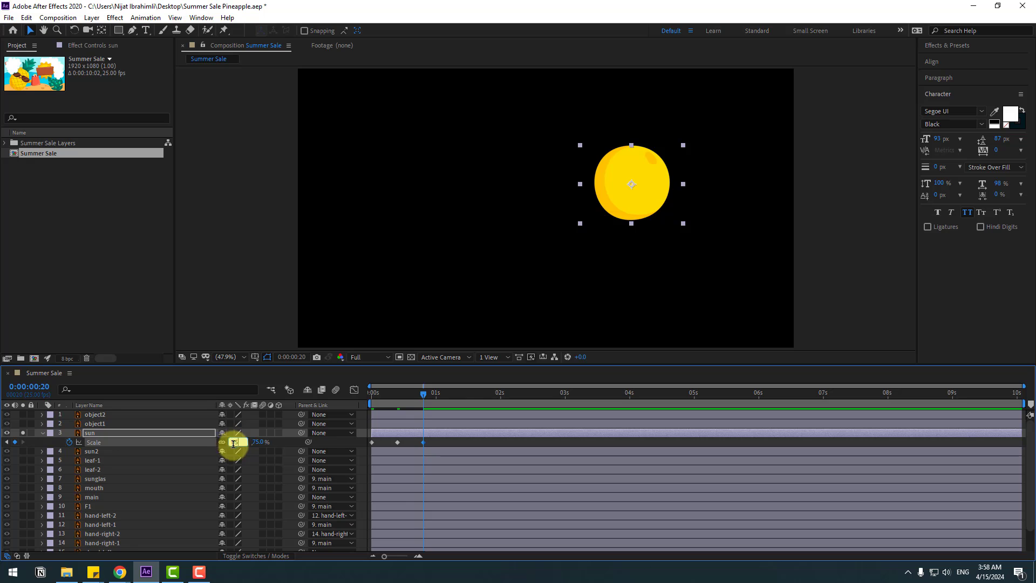
Step: Change sun's last and first Scale keyframes to 85%
key("Return")
left_click_drag(403, 397, 368, 399)
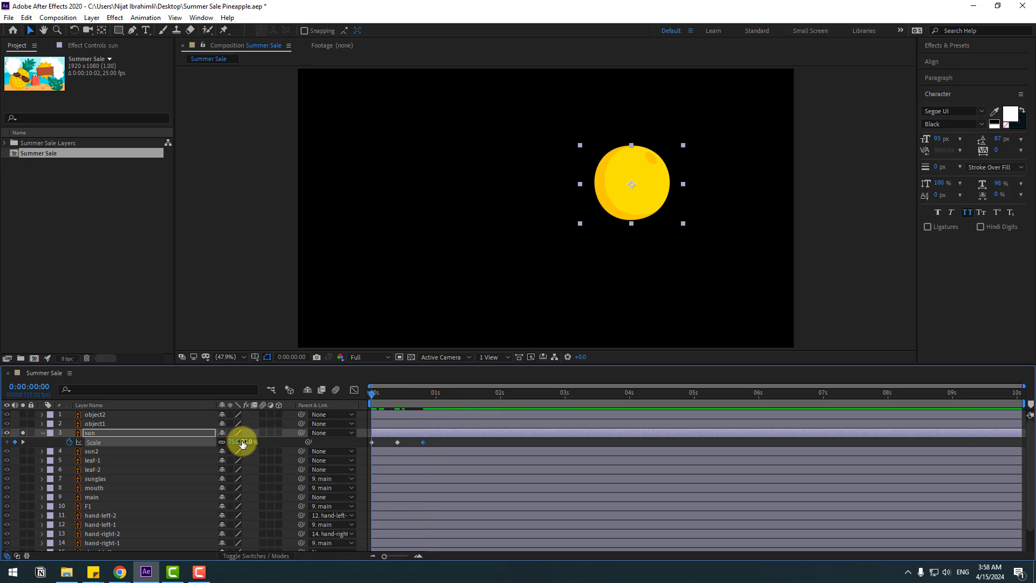
left_click_drag(236, 442, 238, 440)
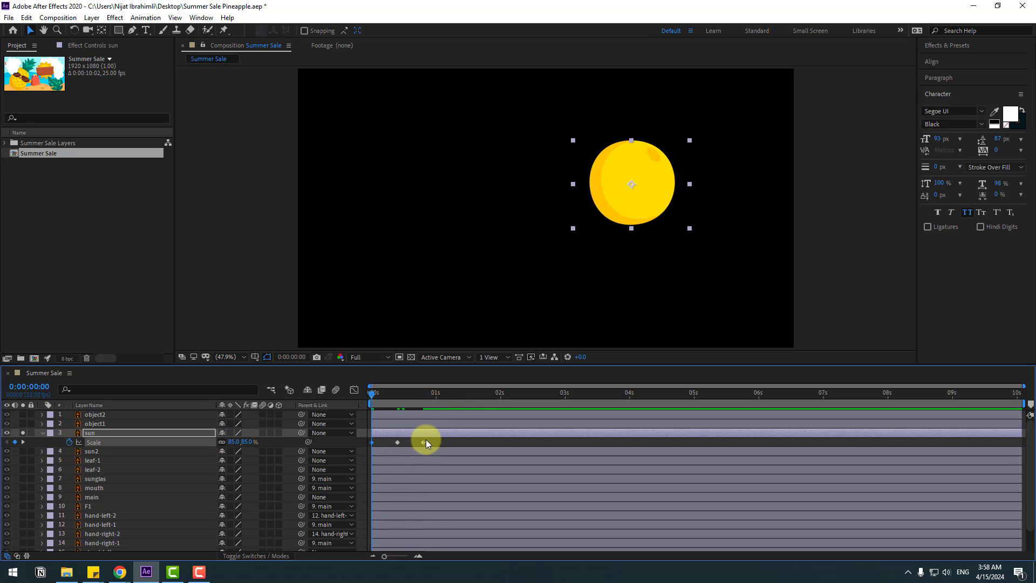
Step: Apply Easy Ease to all three Scale keyframes of the sun layer
right_click(373, 443)
mouse_move(479, 430)
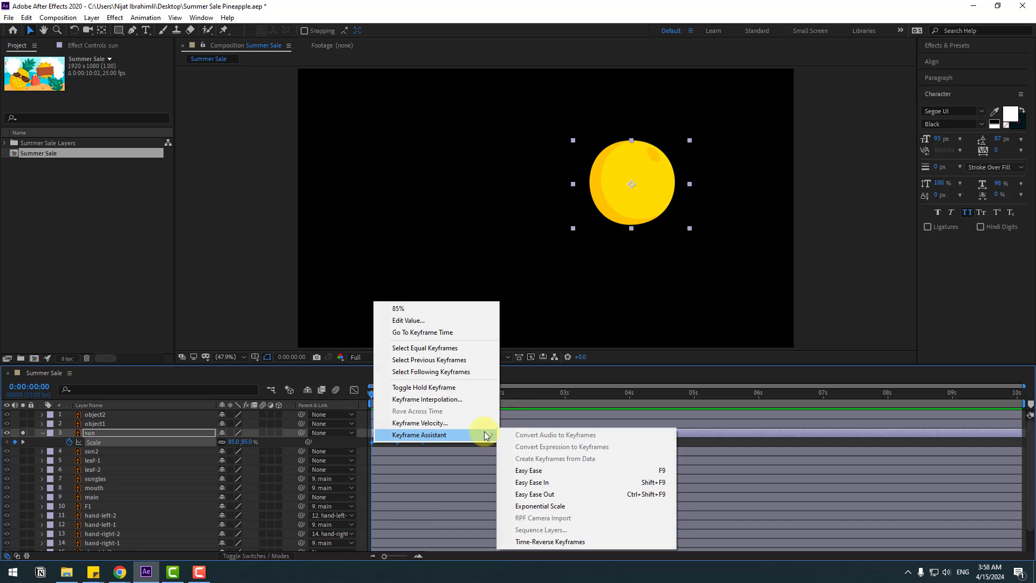
left_click(509, 469)
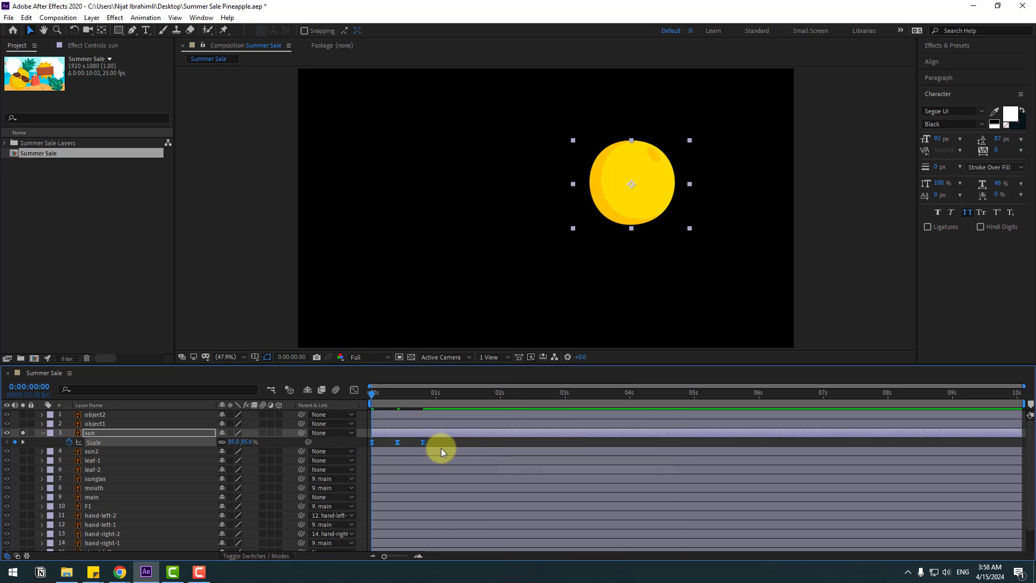
Step: Reshape sun's Scale speed curve in the Graph Editor so its peaks sit nearer the outer keyframes, and preview the pulse
left_click(354, 390)
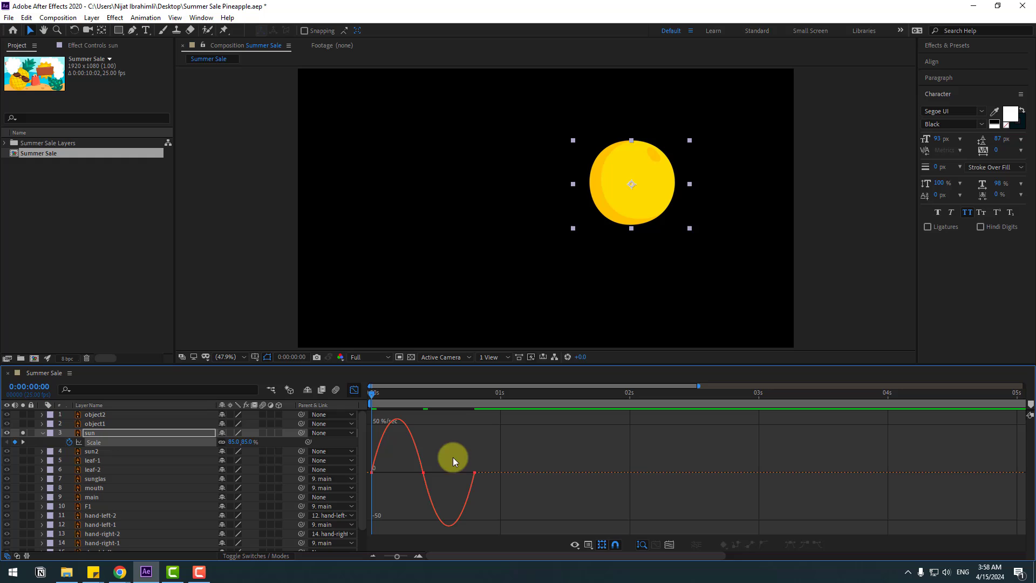
left_click(423, 473)
left_click_drag(413, 473, 440, 477)
scroll(468, 432, "down", 1)
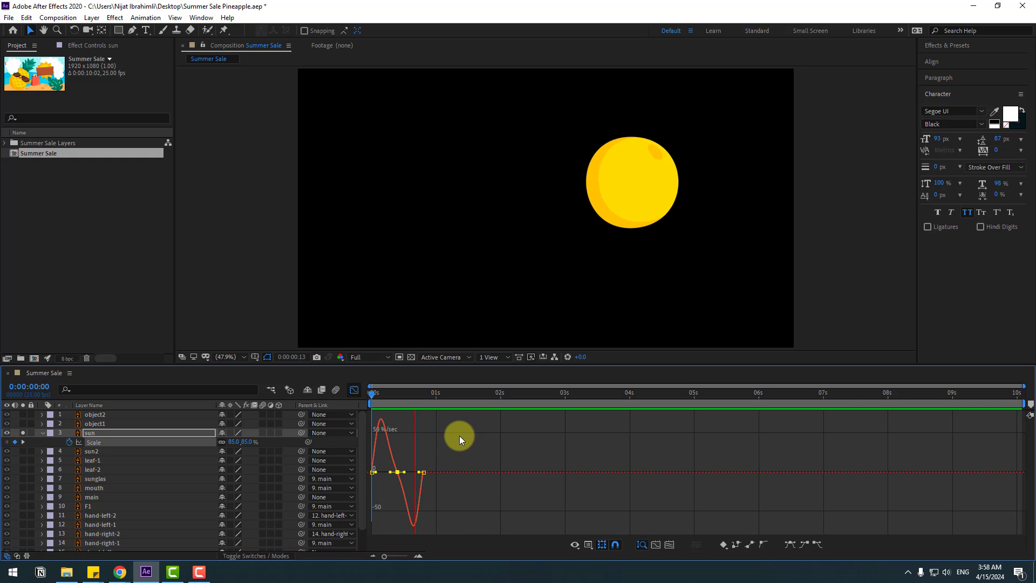
Step: Leave the Graph Editor and stretch sun's three Scale keyframes proportionally so they end slightly past one second
left_click(354, 389)
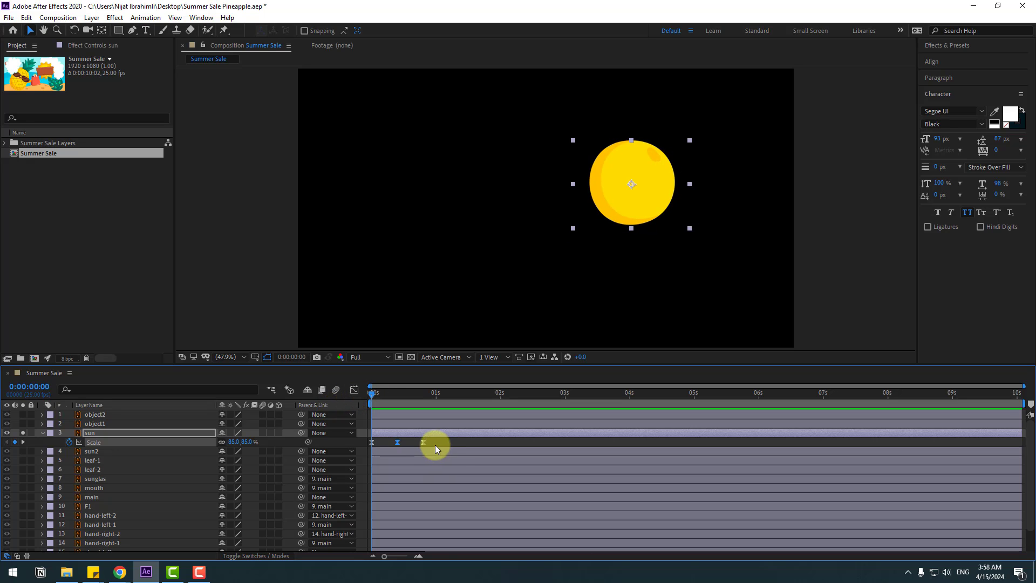
mouse_move(438, 440)
left_mouse_down()
mouse_move(361, 445)
mouse_move(445, 441)
left_mouse_up()
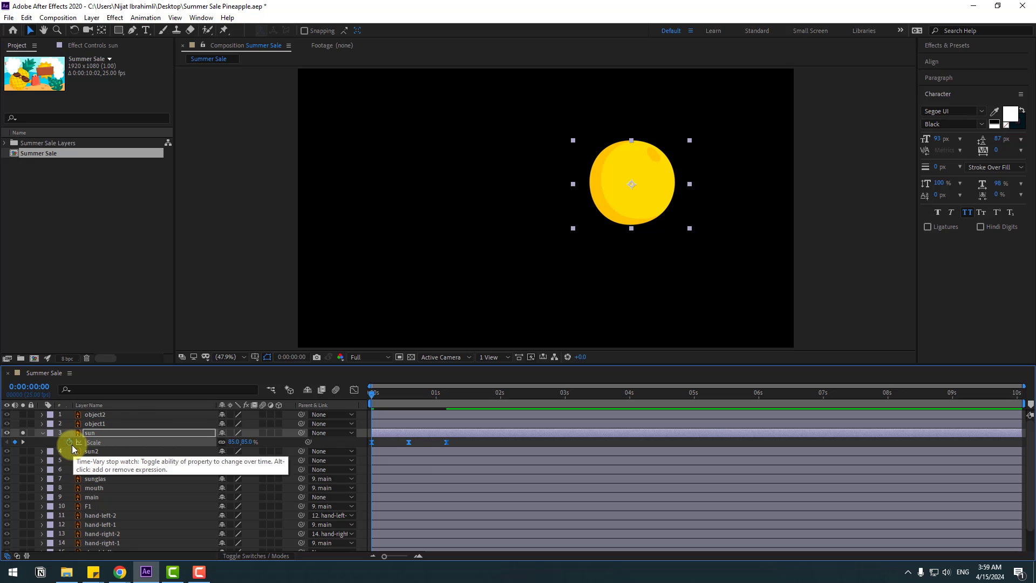
Step: Add a loopOutDuration(type = "cycle", duration = 0) expression to sun's Scale, end its solo view and collapse the layer
left_click(70, 443, "alt")
left_click(259, 450)
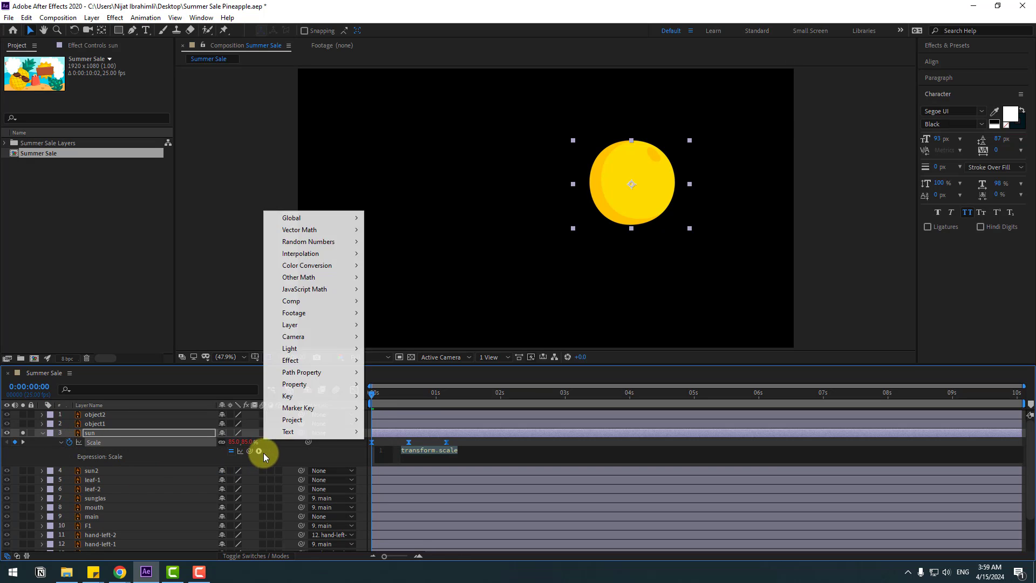
mouse_move(351, 384)
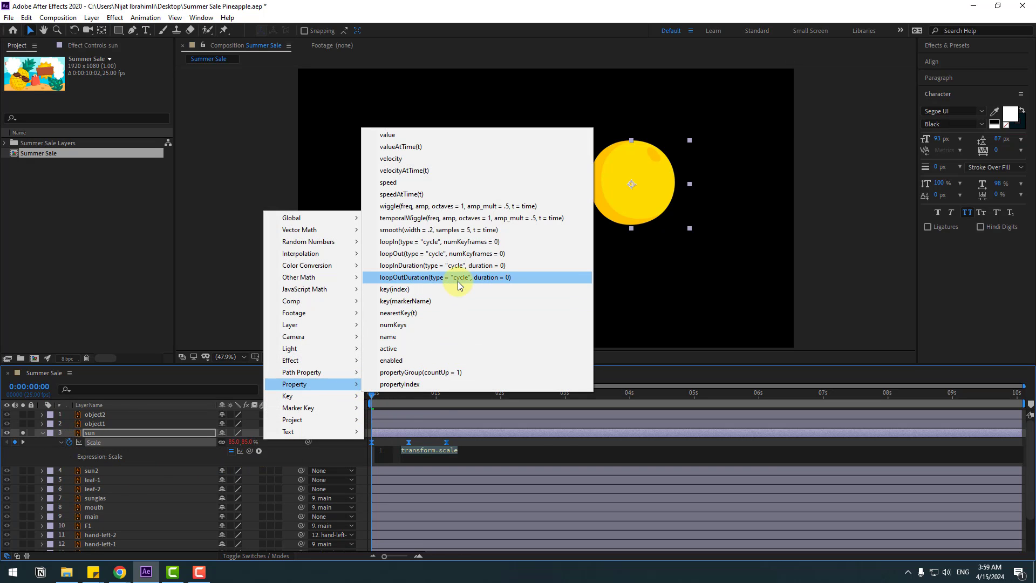
left_click(461, 275)
left_click(424, 439)
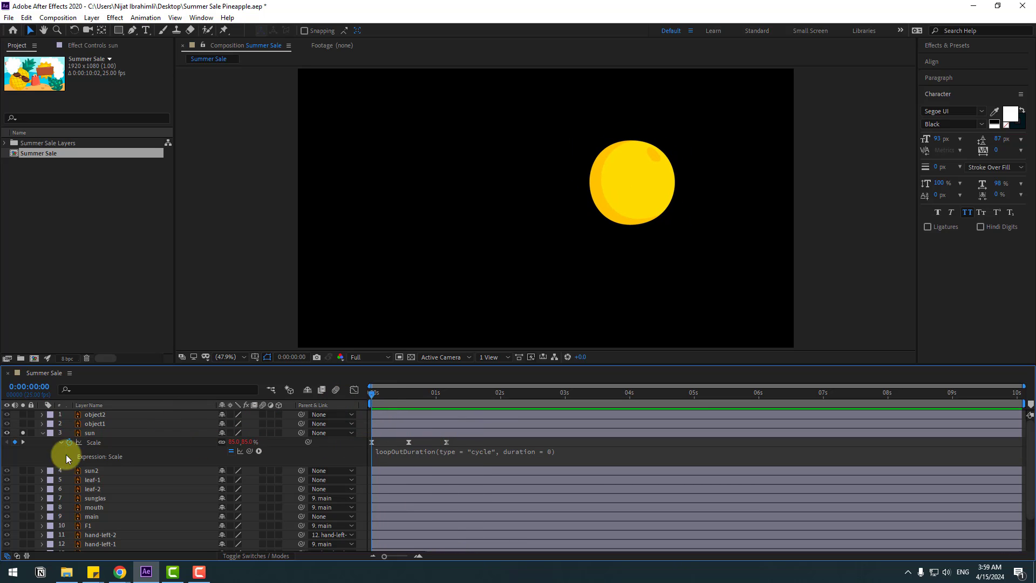
left_click(22, 432)
left_click(42, 432)
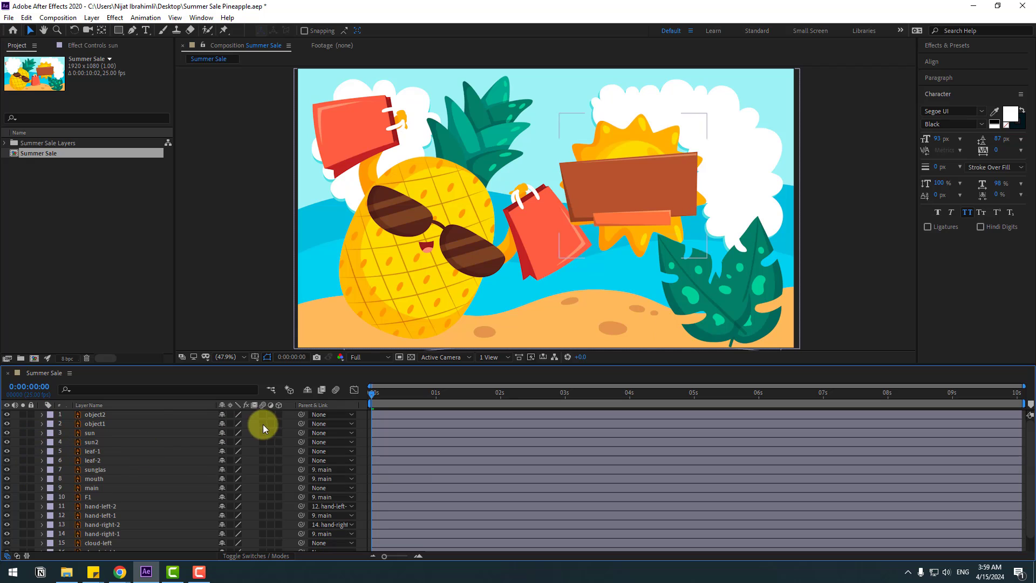
Step: Identify the sun2 rays by toggling their visibility, and parent the sun2 layer to sun
left_click(93, 442)
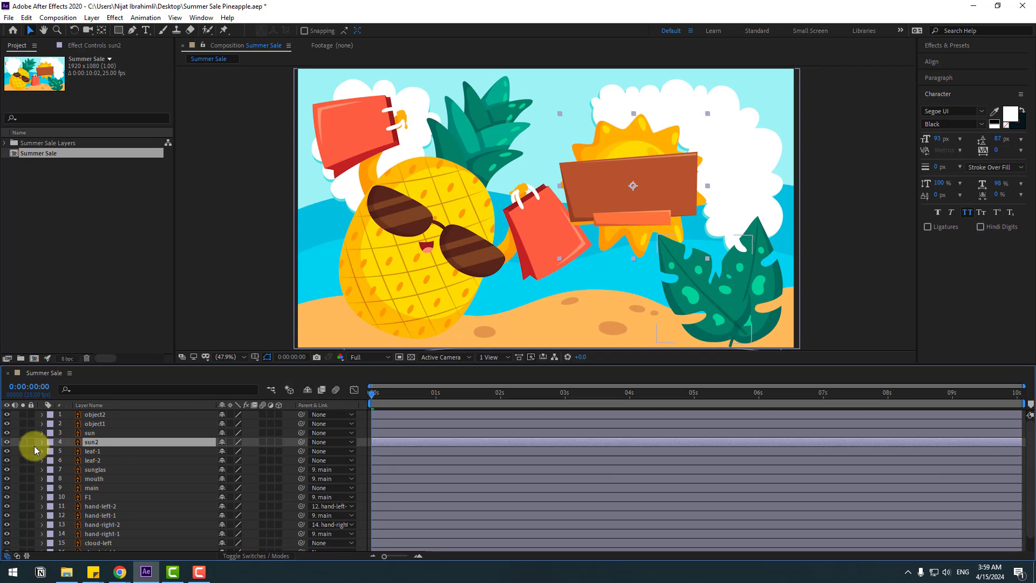
left_click(7, 443)
left_click(7, 443)
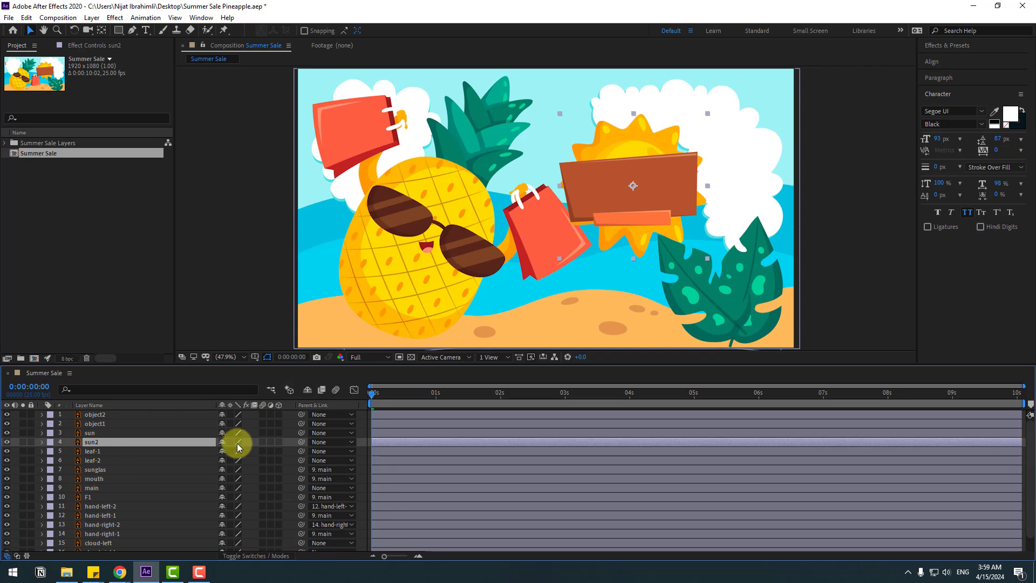
left_click_drag(192, 439, 89, 432)
Step: Keyframe sun2's Rotation from 0° at the start to 2 full turns at 8 seconds, end the work area there and preview
mouse_move(378, 398)
left_mouse_down()
mouse_move(420, 394)
mouse_move(370, 394)
left_mouse_up()
key("r")
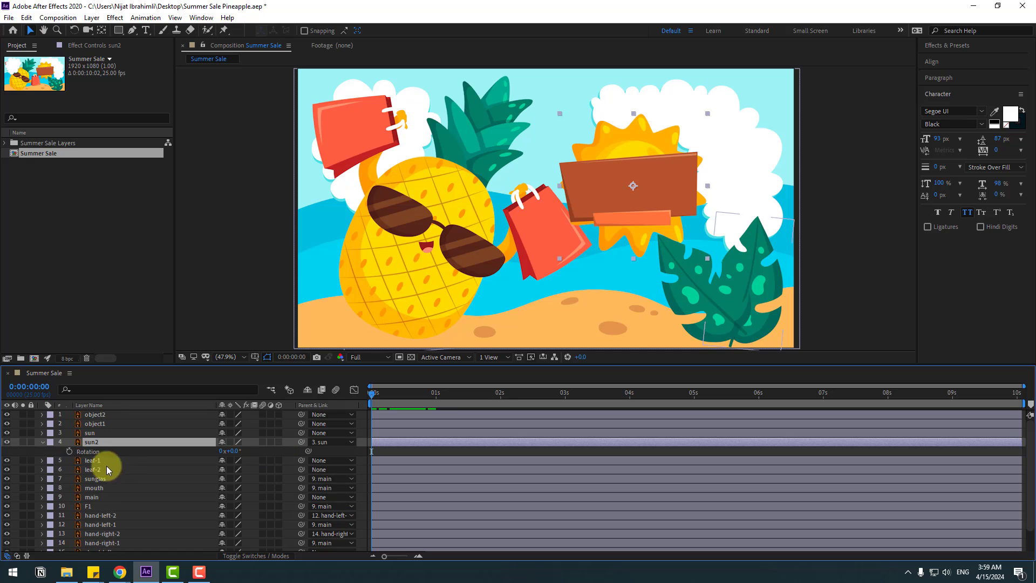
left_click(69, 451)
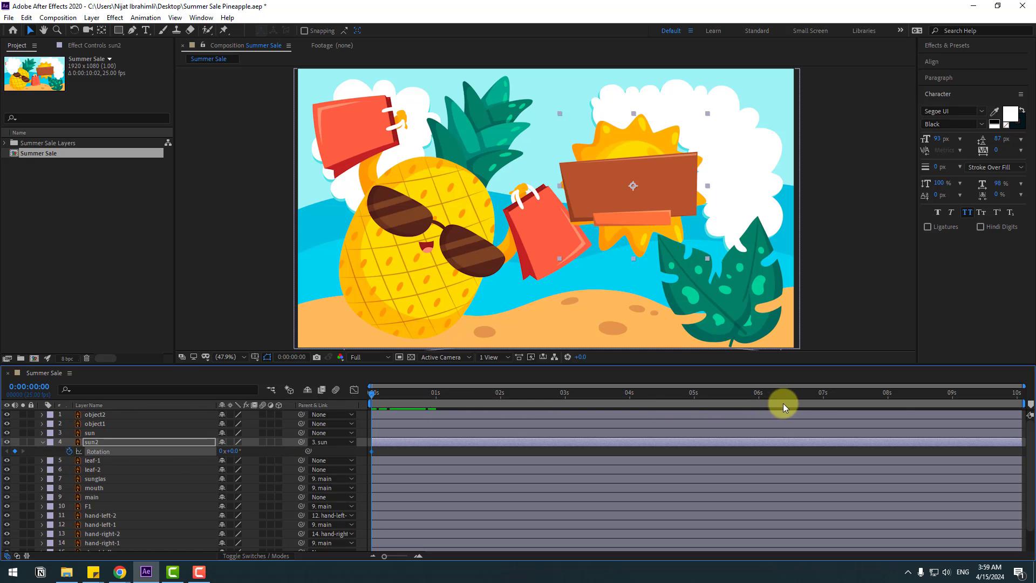
left_click(888, 399)
key("n")
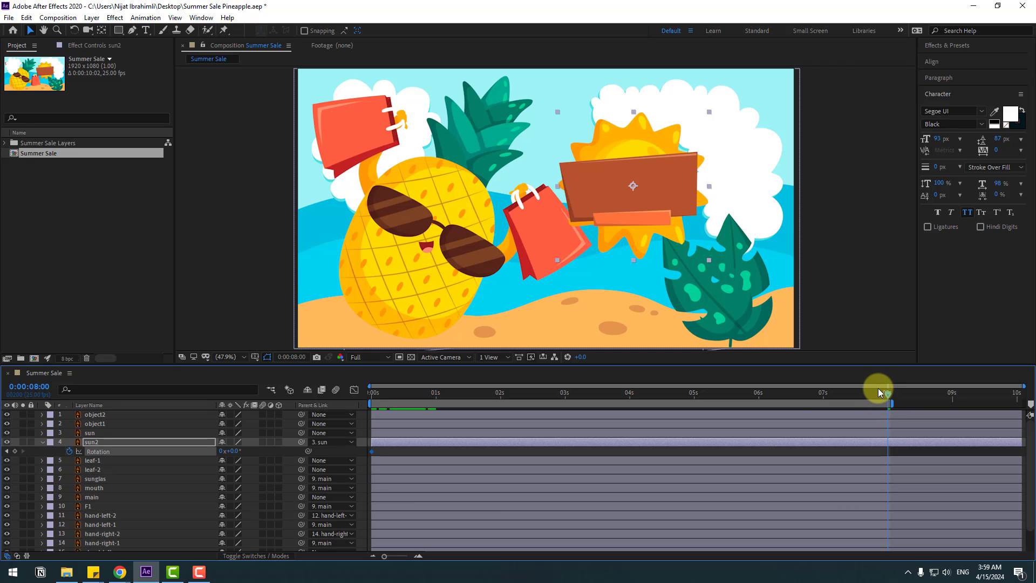
left_click_drag(221, 453, 486, 419)
key("space")
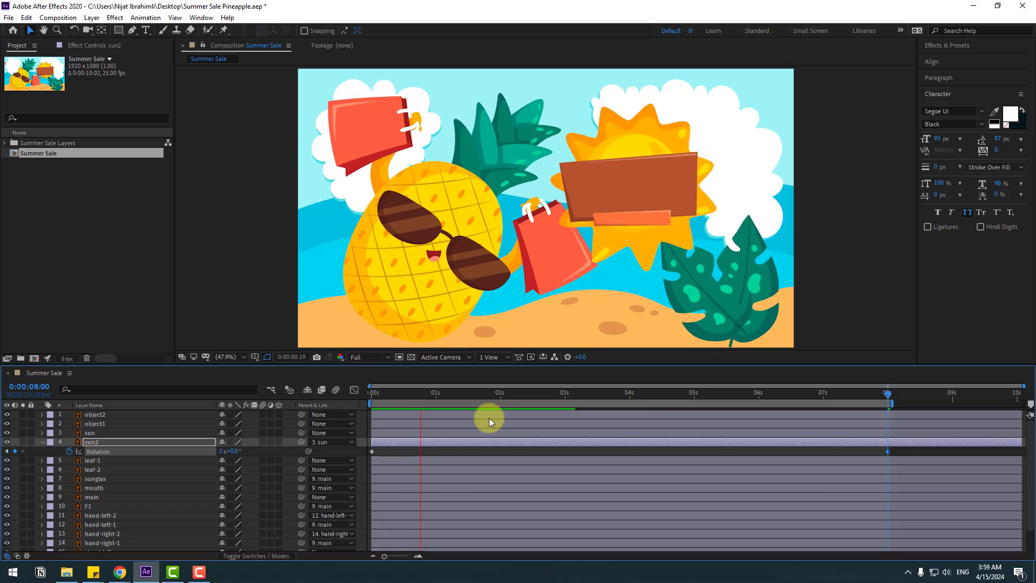
key("space")
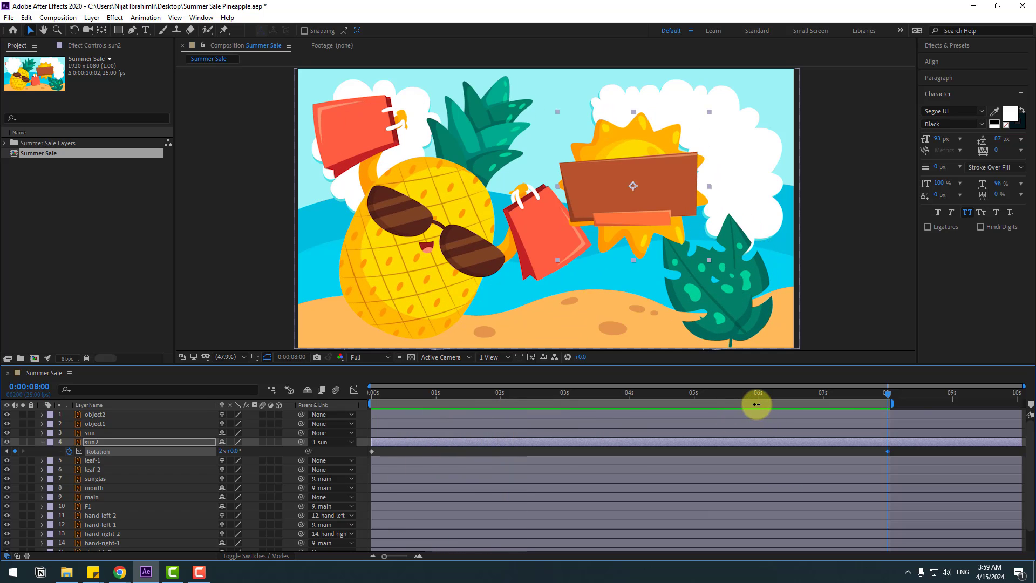
Step: Trim the Summer Sale composition to its work area and preview it
right_click(756, 403)
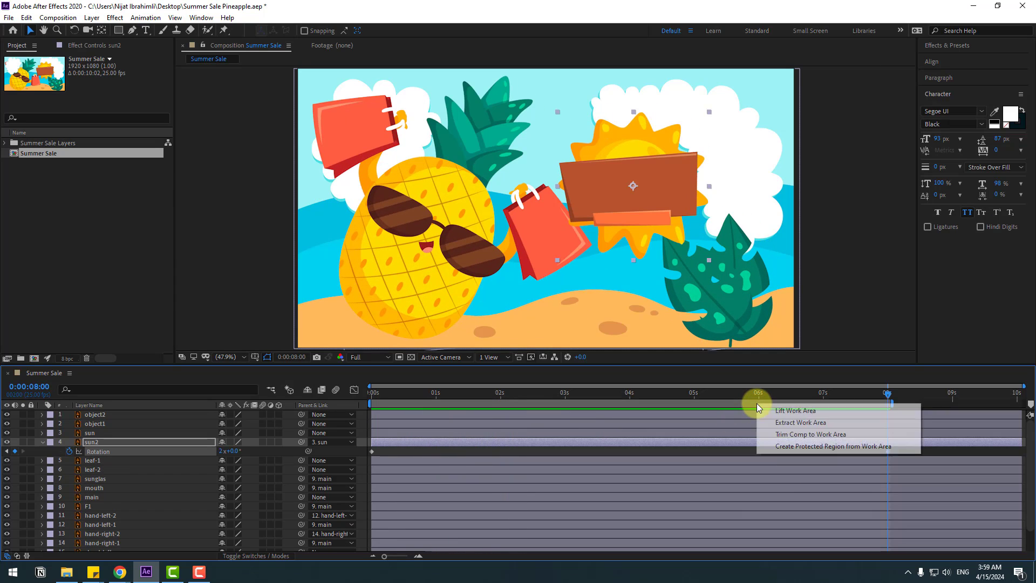
left_click(824, 435)
key("space")
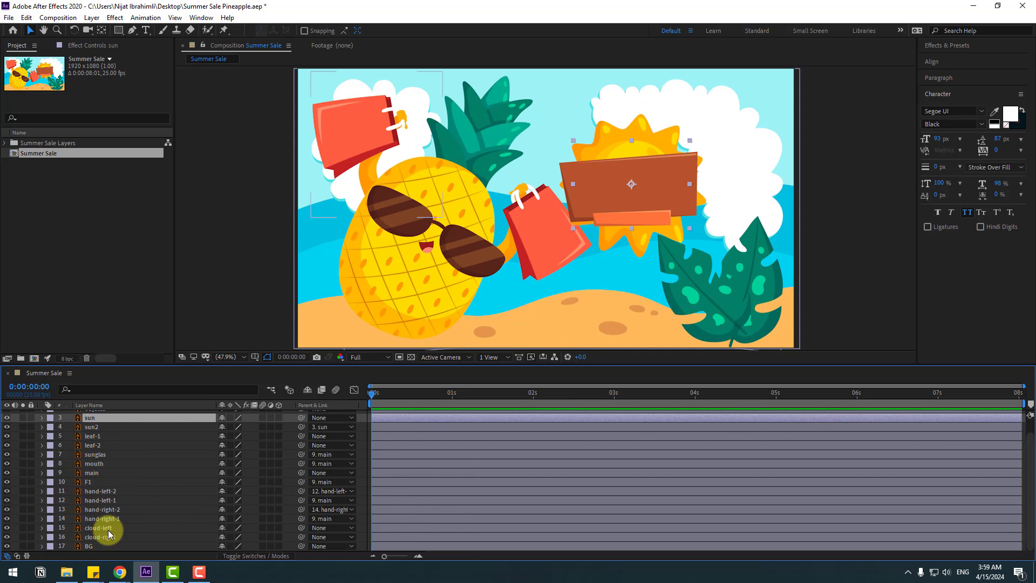
Step: Set starting Position keyframes at 0 seconds on both the cloud-left and cloud-right layers
left_click(108, 528)
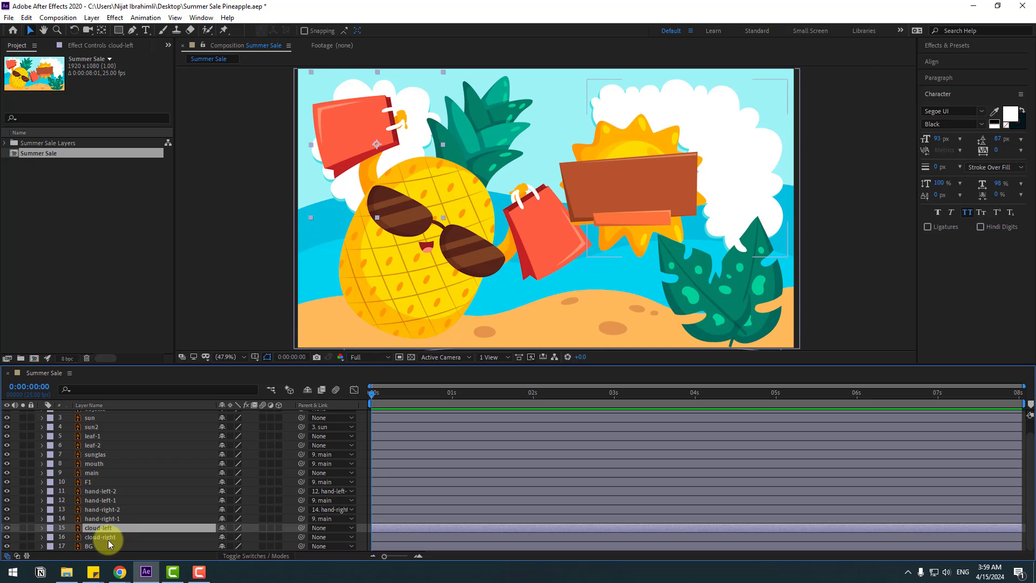
left_click(109, 538, "shift")
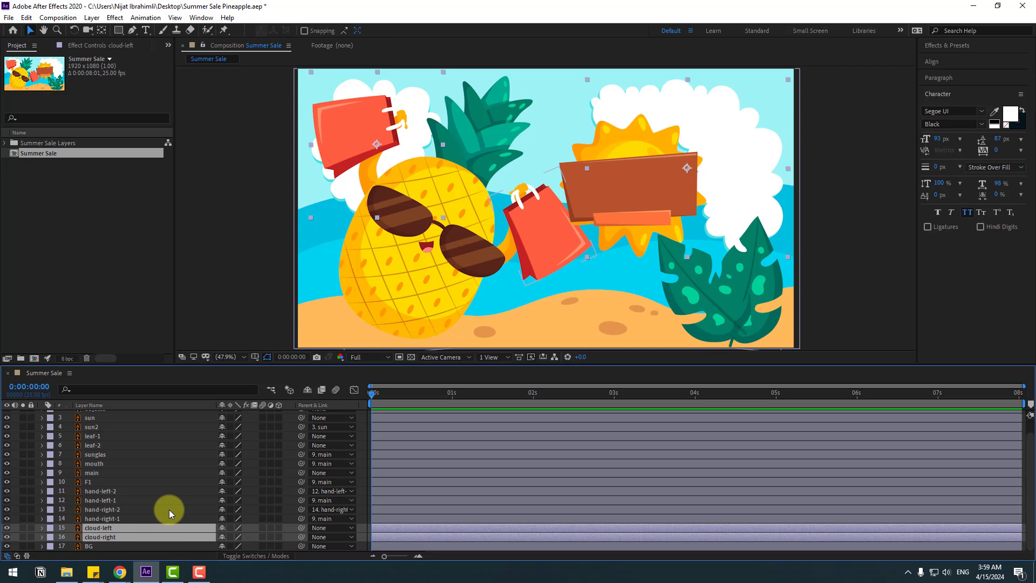
key("p")
left_click(70, 519)
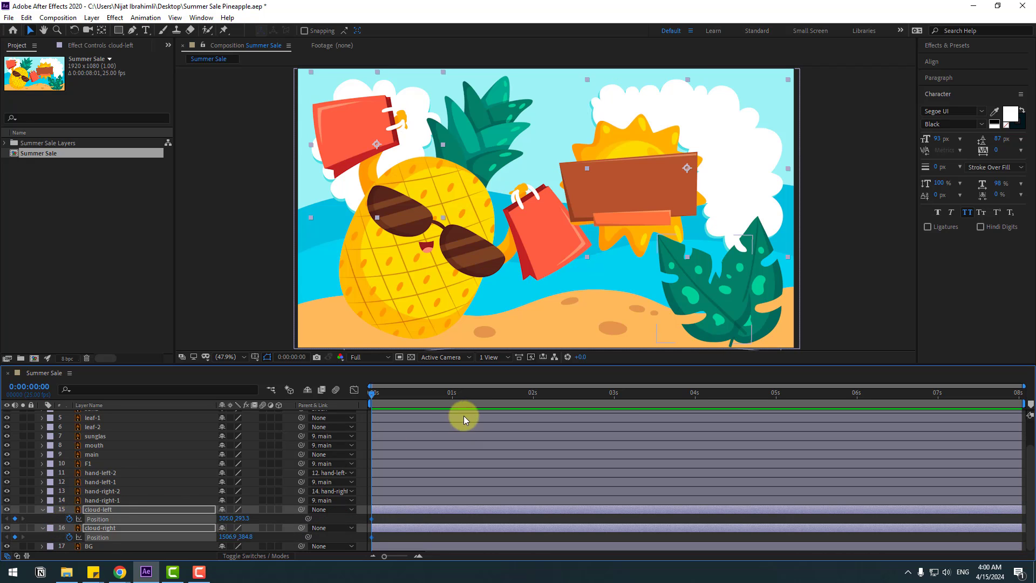
Step: At 0:00:02:02, shift cloud-left horizontally to X 426 and cloud-right to X 1360.9
left_click(538, 399)
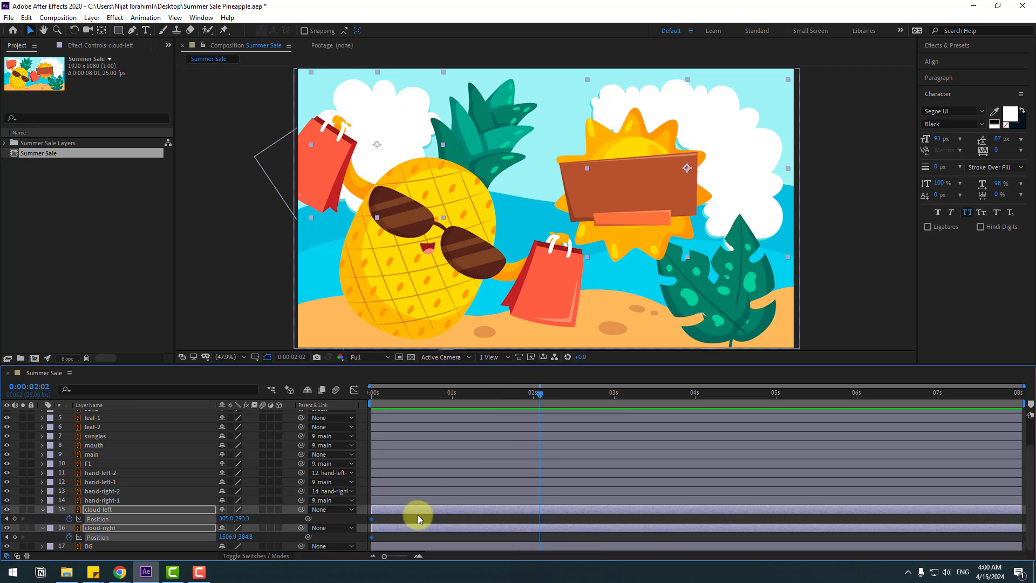
left_click_drag(227, 518, 285, 513)
left_click_drag(232, 536, 151, 537)
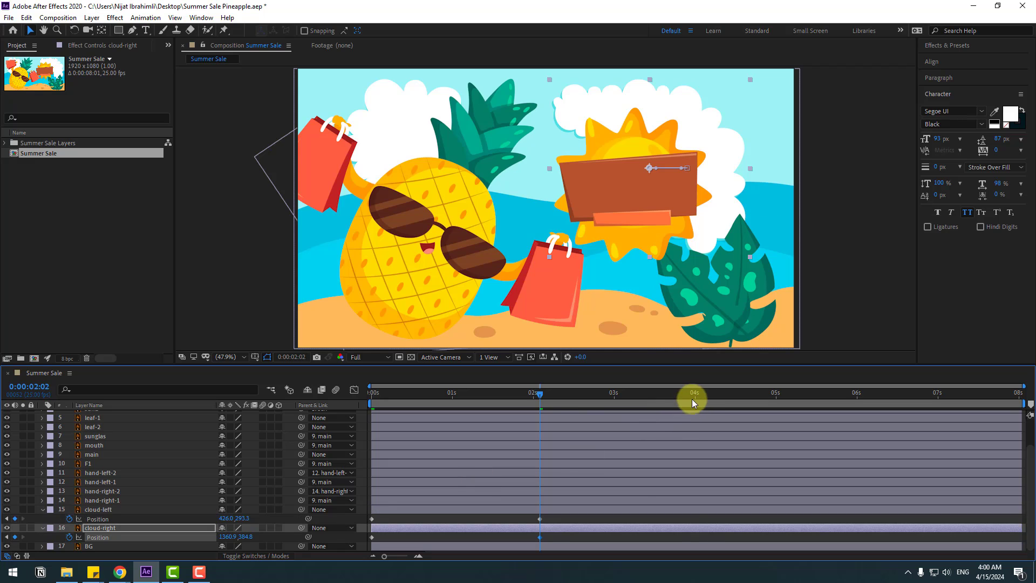
Step: At 0:00:04:05, move cloud-left to about 619, 329 and shift cloud-right diagonally down and to the left
left_click(711, 399)
left_click_drag(234, 516, 244, 516)
left_click_drag(446, 134, 489, 143)
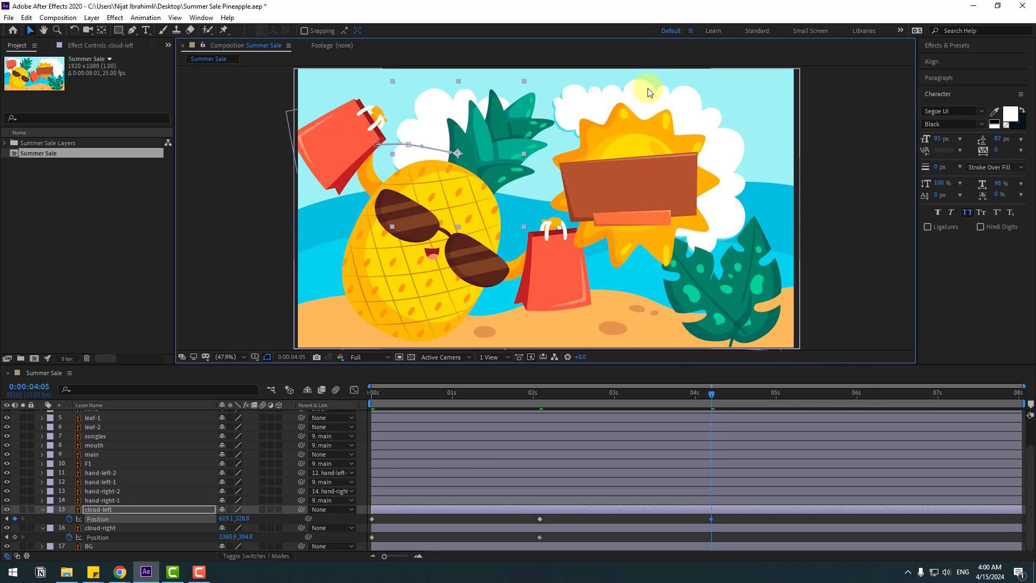
left_click_drag(689, 112, 668, 133)
Step: Repeat both clouds' starting Position values at 0:00:08:00, preview the loop and collapse the two cloud layers
left_click_drag(869, 394, 1020, 402)
key("space")
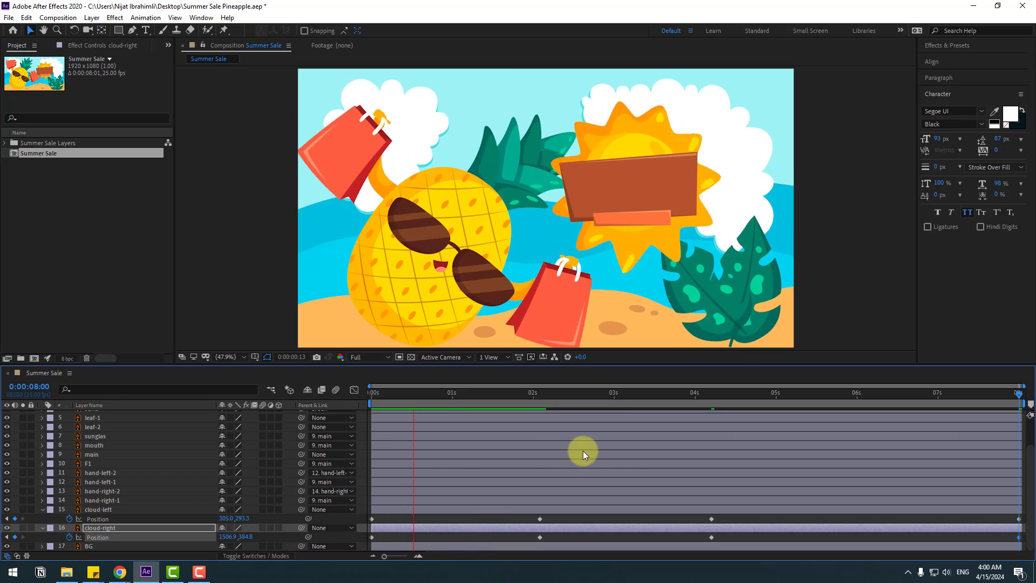
left_click_drag(439, 394, 367, 397)
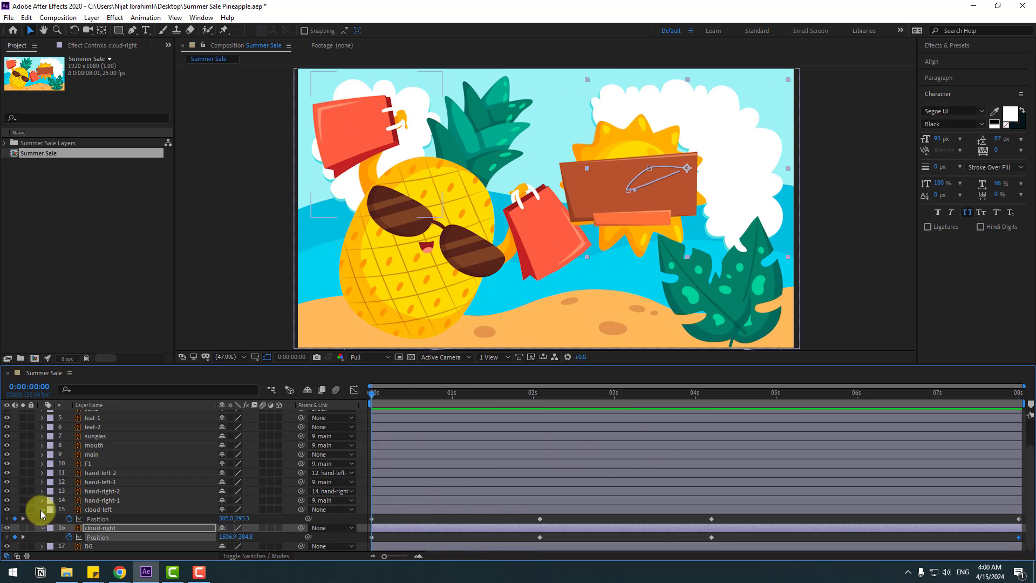
left_click(42, 510)
left_click(42, 526)
scroll(167, 468, "up", 2)
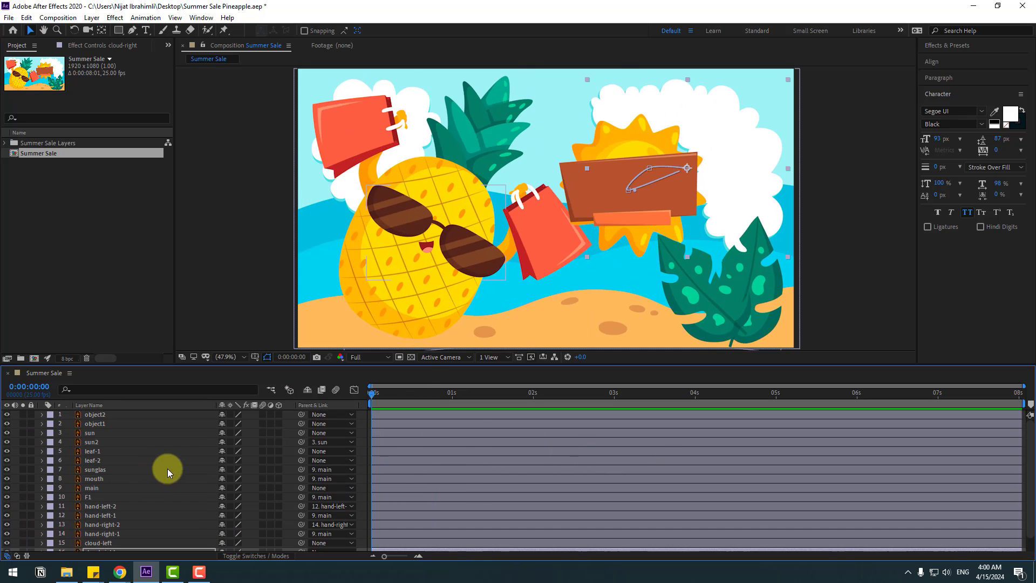
Step: Solo the object1 board and move its anchor point straight down to its bottom edge
left_click(106, 427)
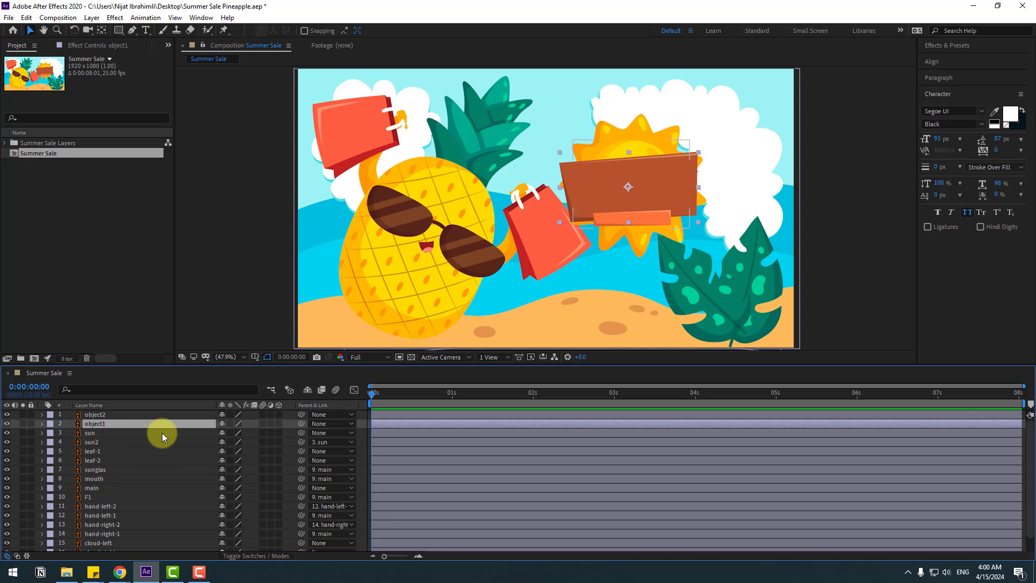
left_click(23, 423)
left_click(102, 31)
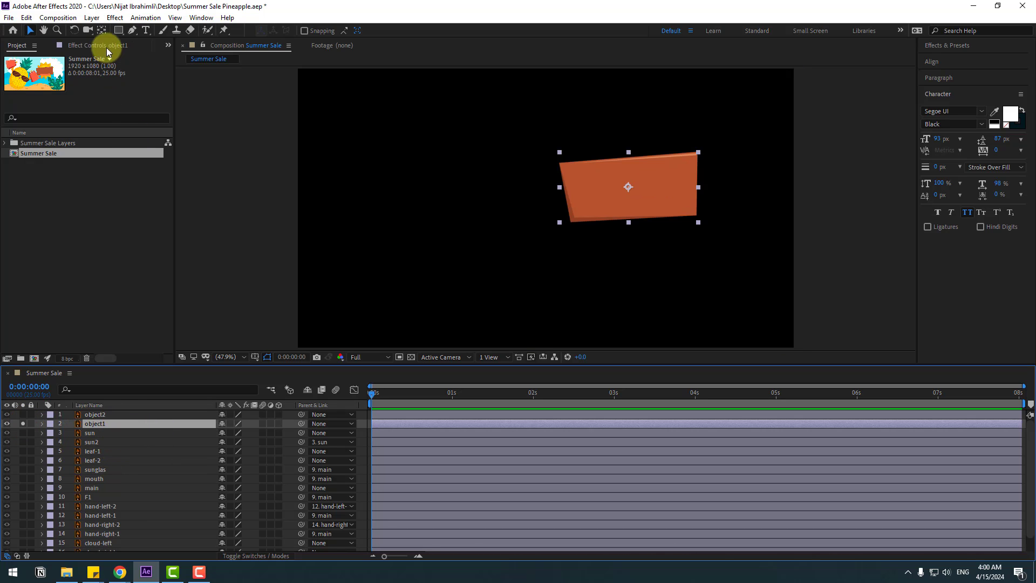
left_click_drag(628, 185, 632, 216)
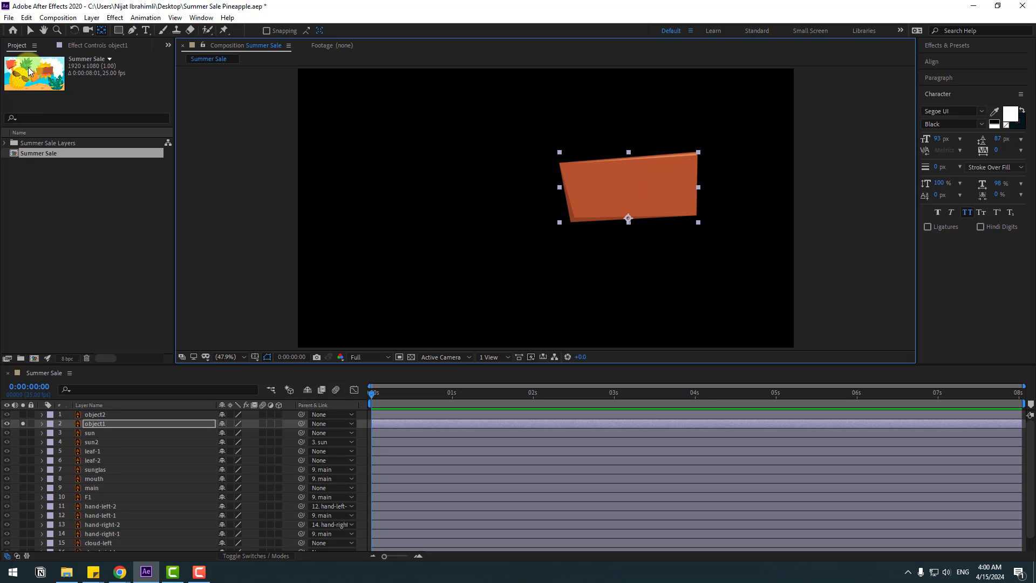
left_click(30, 30)
Step: Unlink object1's Scale dimensions and keyframe its vertical scale at 0% at the start of the timeline
key("s")
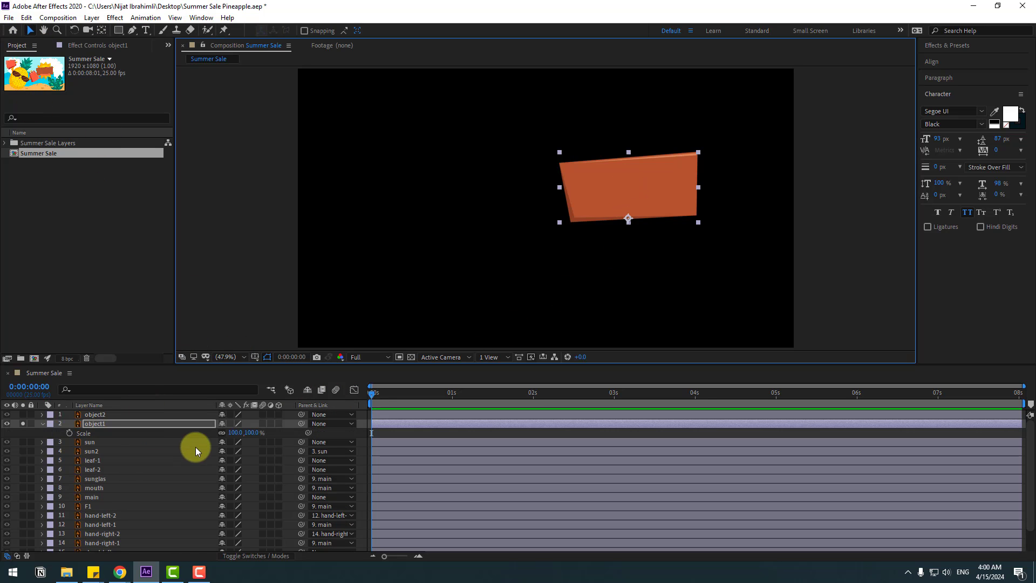
left_click(221, 433)
left_click_drag(250, 434, 246, 438)
key("ctrl+z")
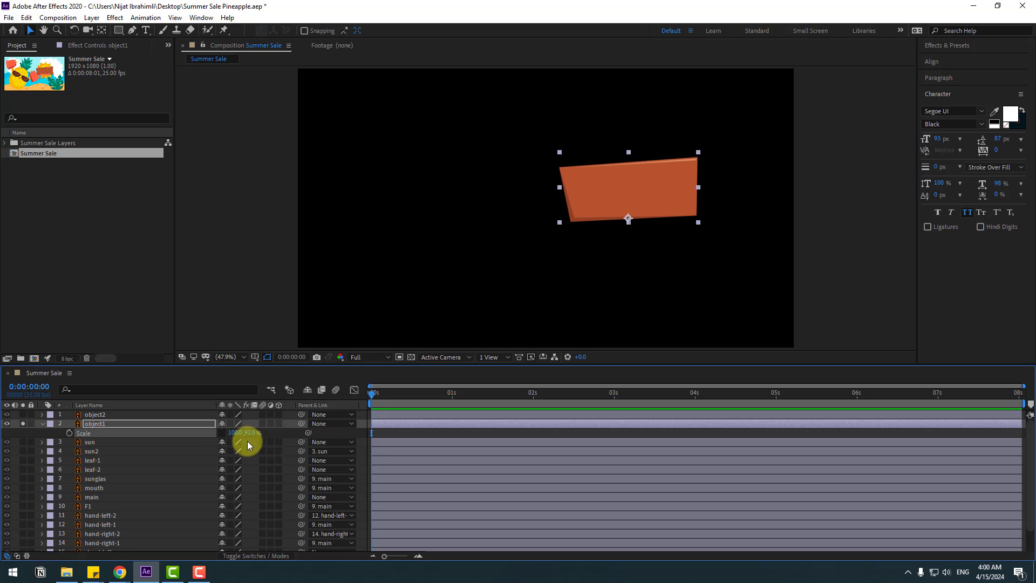
left_click(249, 433)
type("00")
key("Return")
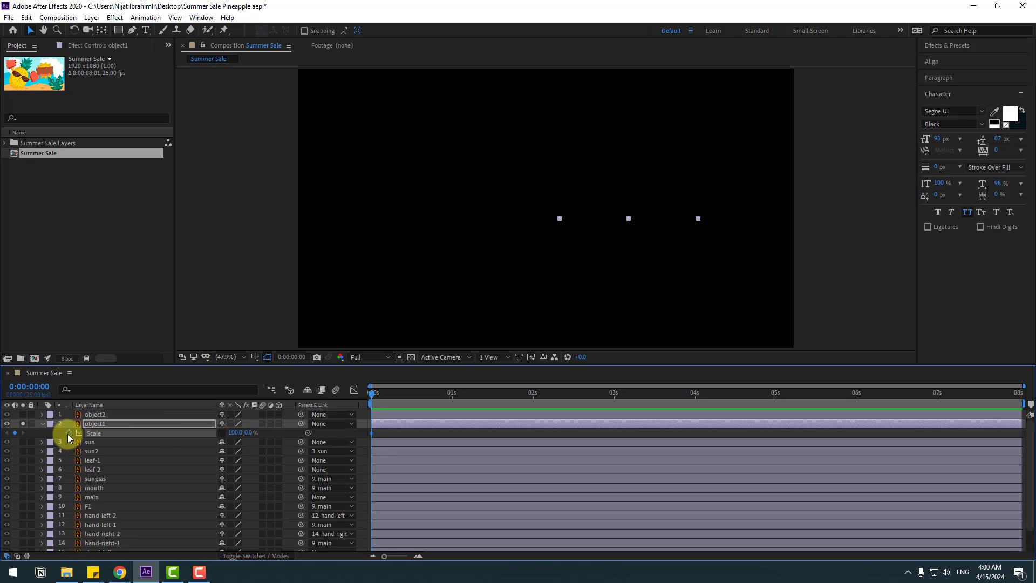
left_click(68, 433)
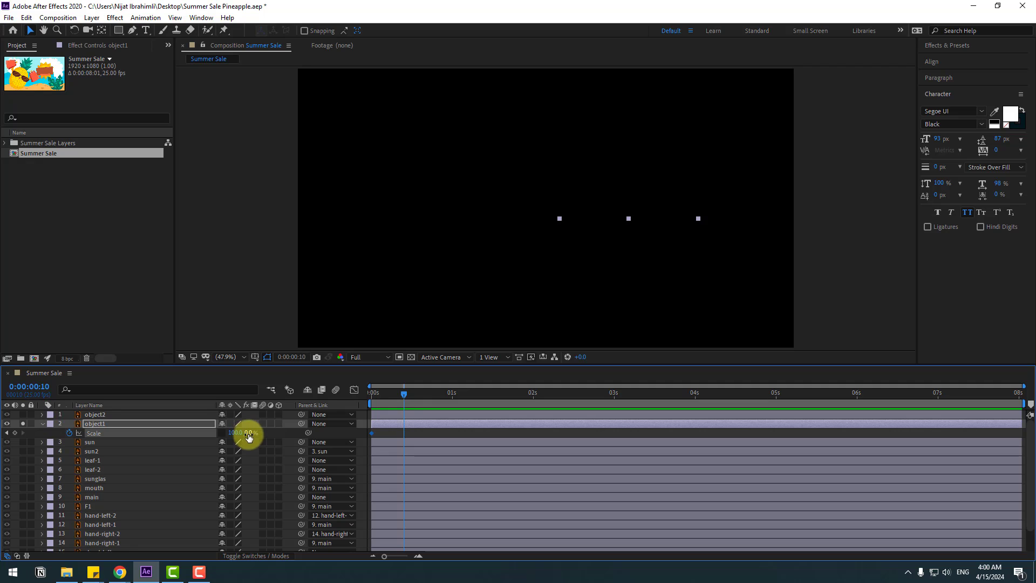
Step: Keyframe object1's vertical scale at ten-frame intervals from 0:00:00:10 to 0:00:01:15: 110%, 95%, 103% and 100%
key("Return")
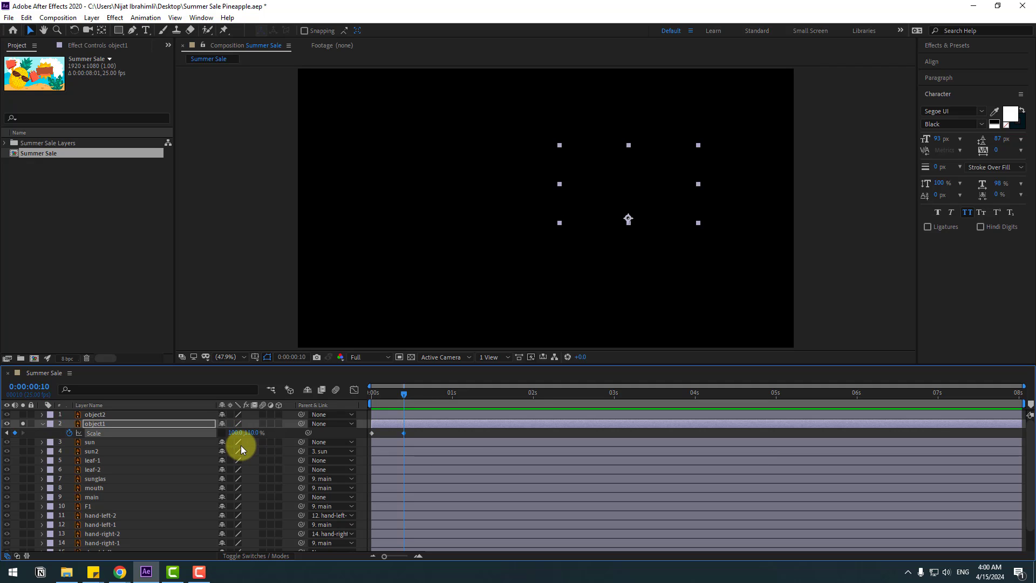
key("shift+Page_Down")
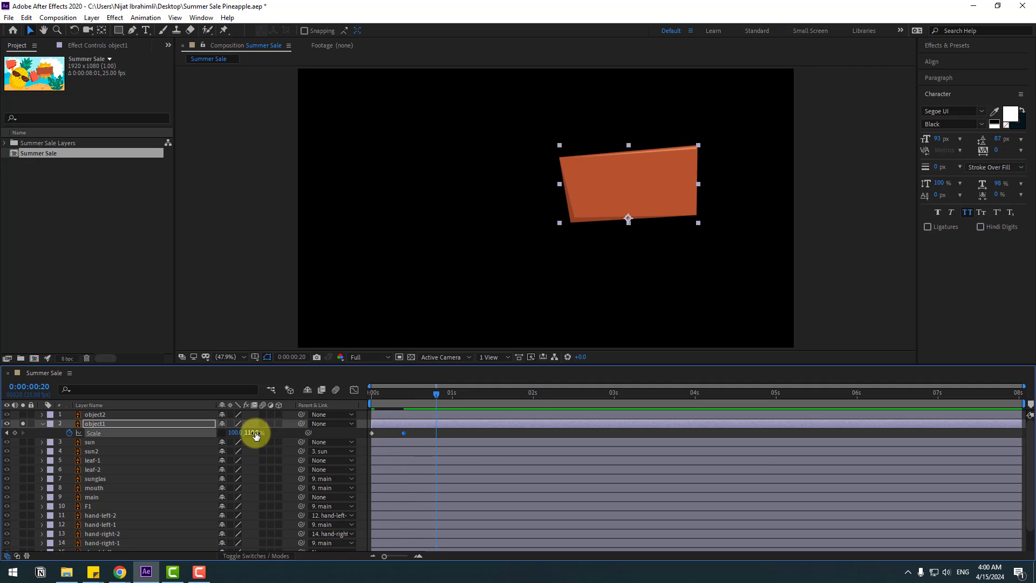
key("Return")
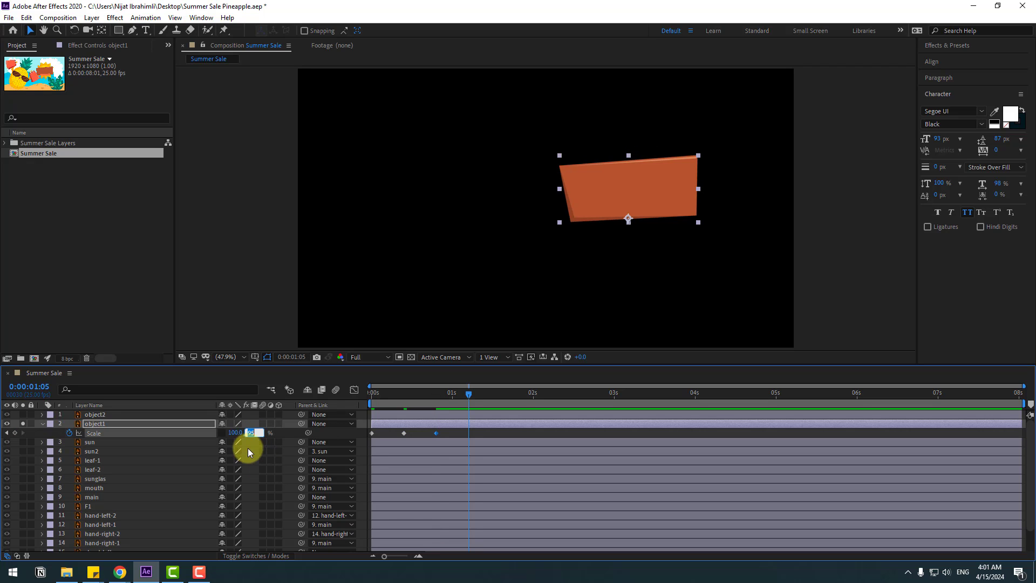
key("Return")
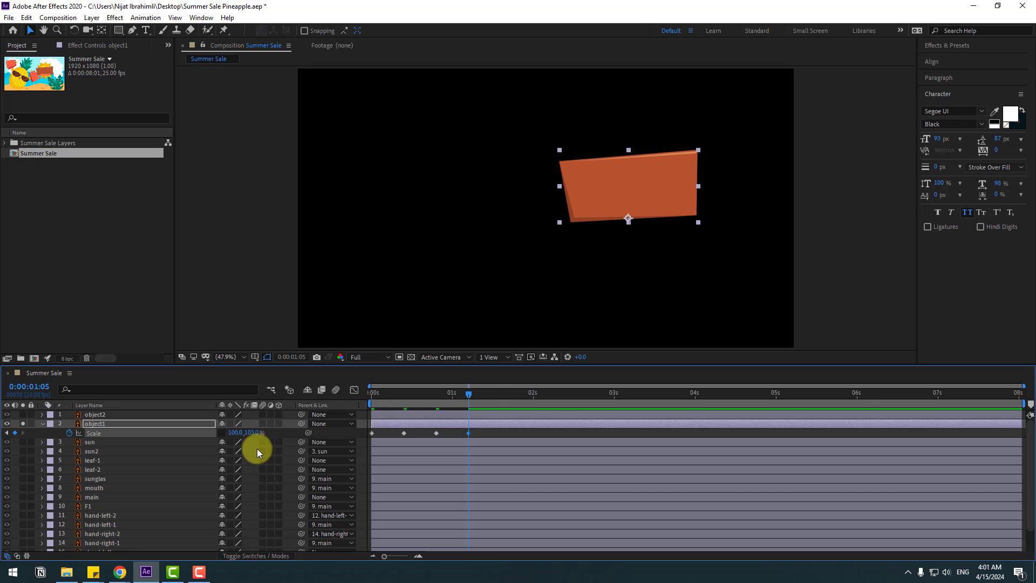
key("shift+Page_Down")
left_click(253, 432)
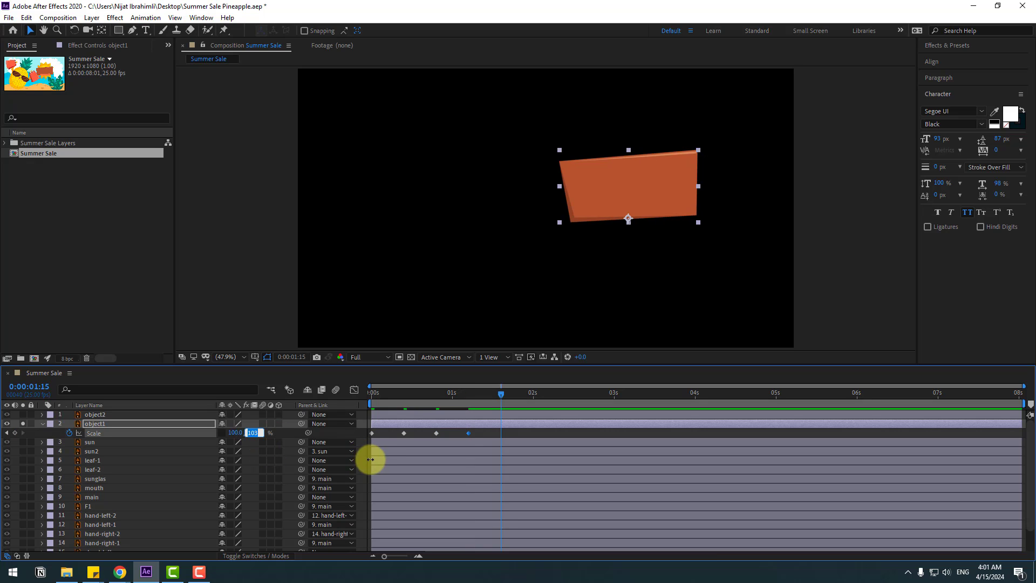
type("100")
key("Return")
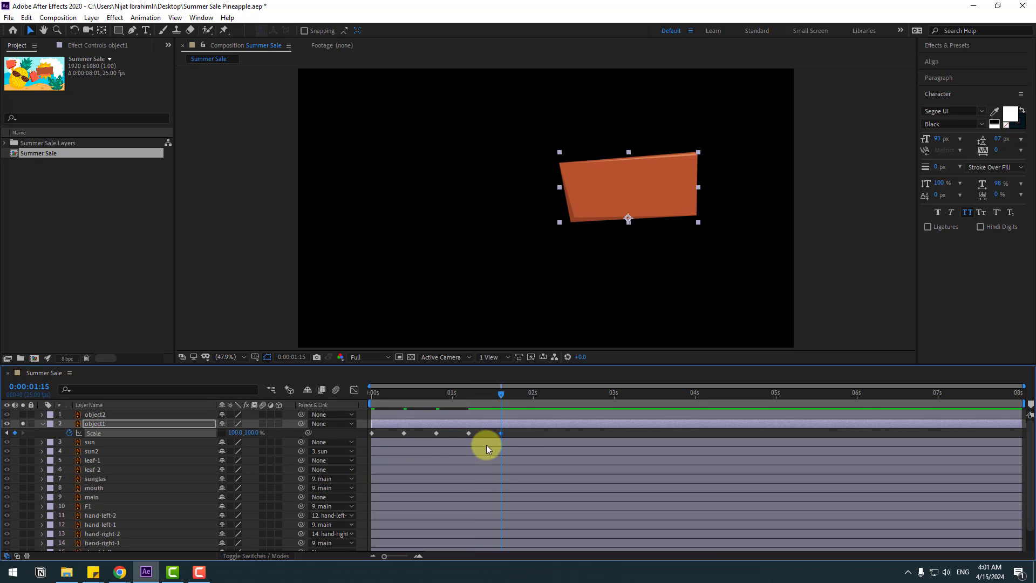
Step: Apply Easy Ease to all of object1's Scale keyframes, preview the bounce and turn off the layer's solo
left_click_drag(519, 432, 371, 432)
right_click(371, 432)
mouse_move(401, 424)
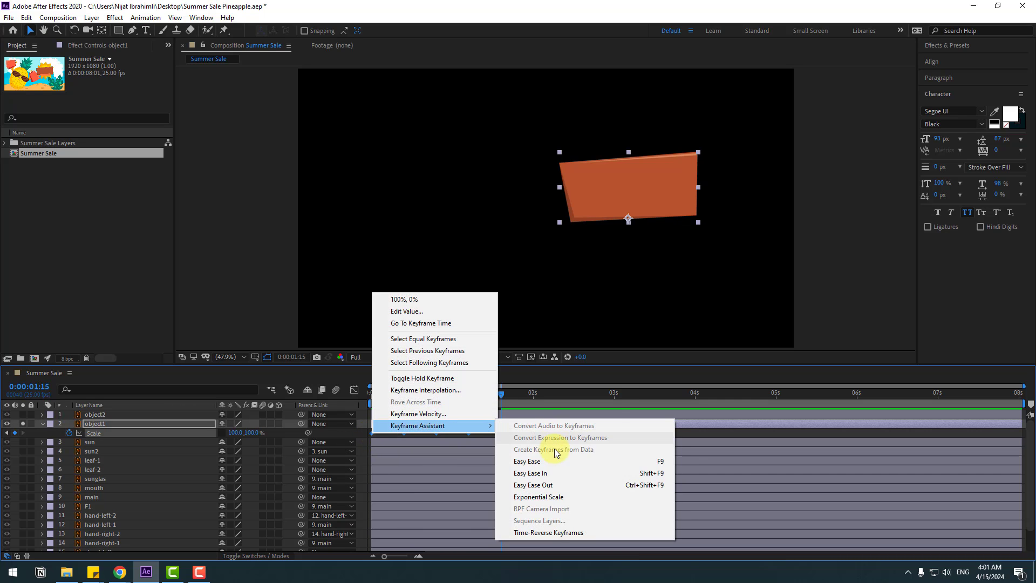
left_click(556, 458)
key("space")
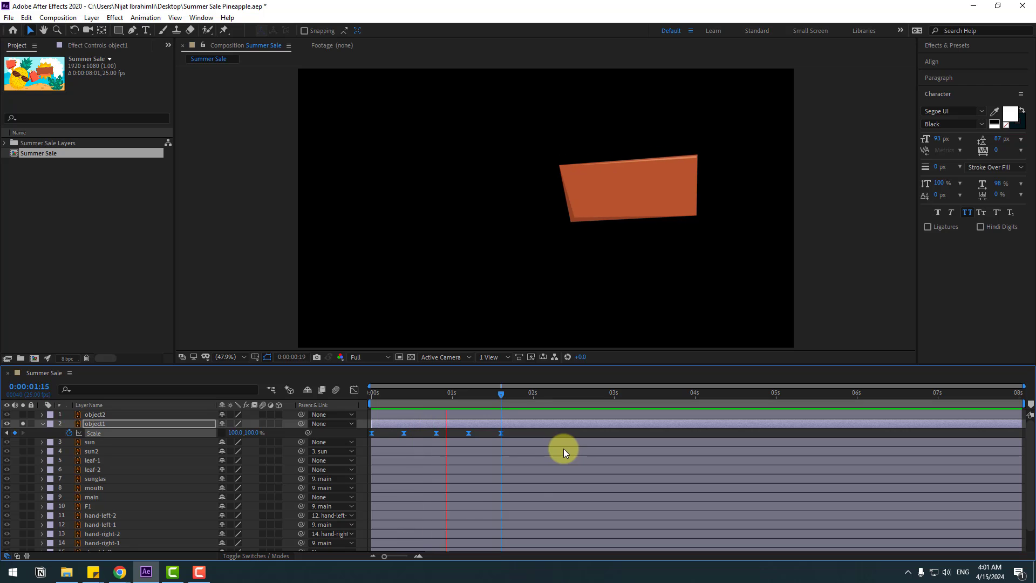
left_click_drag(403, 396, 371, 392)
left_click(23, 423)
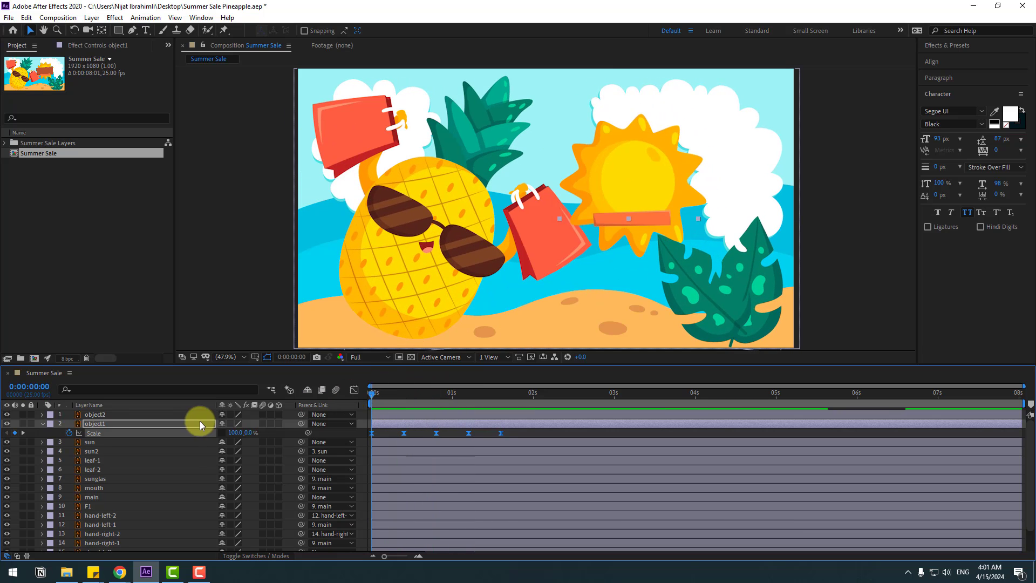
Step: Unlink object2's Scale dimensions and keyframe its horizontal scale at 0% at the start of the timeline
left_click(92, 414)
key("s")
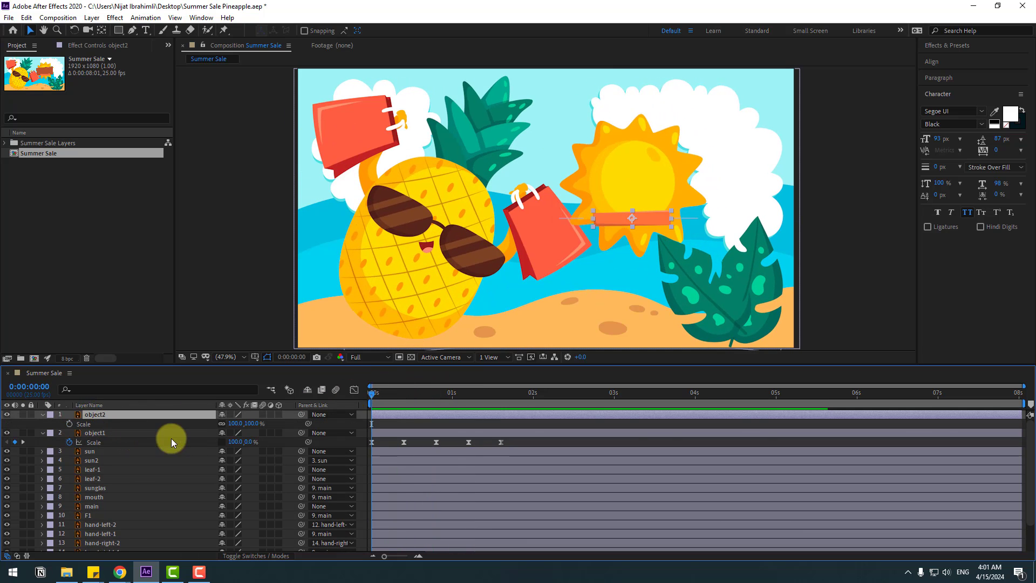
left_click(221, 424)
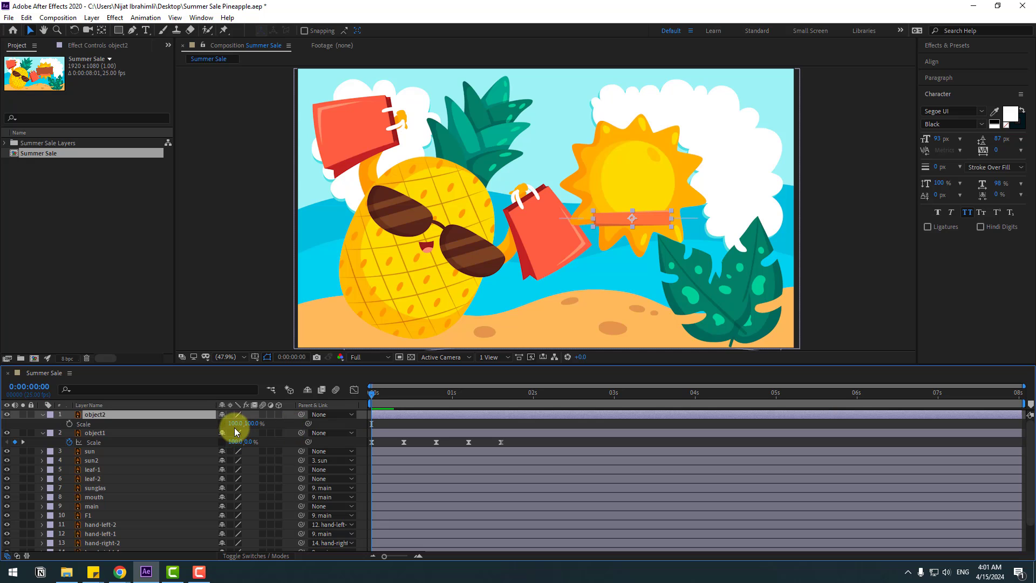
type("0")
left_click(69, 423)
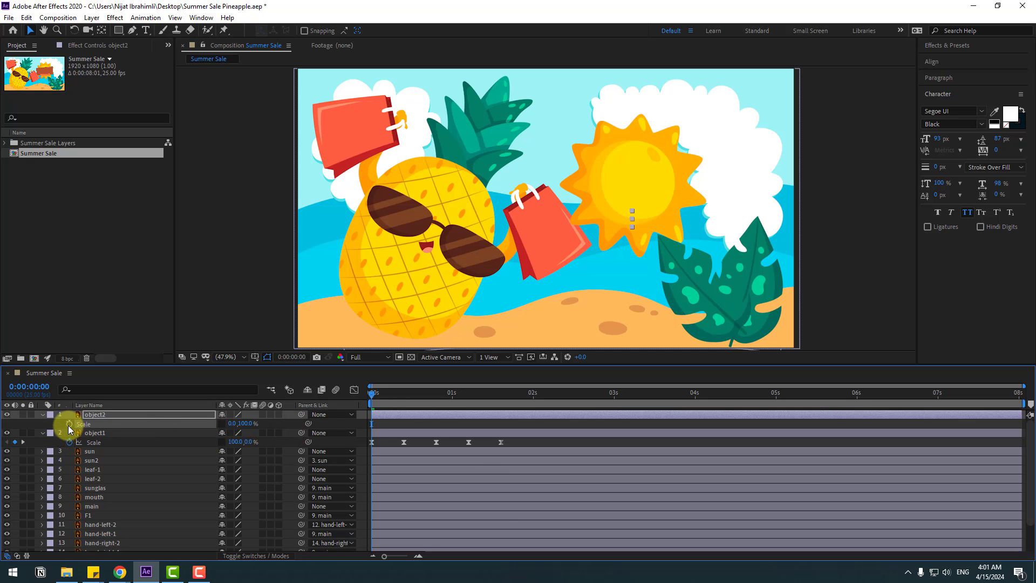
Step: Keyframe a bouncing horizontal scale for object2 at ten-frame intervals, from 110% at 0:00:00:10 to 100% at 0:00:01:15
key("k")
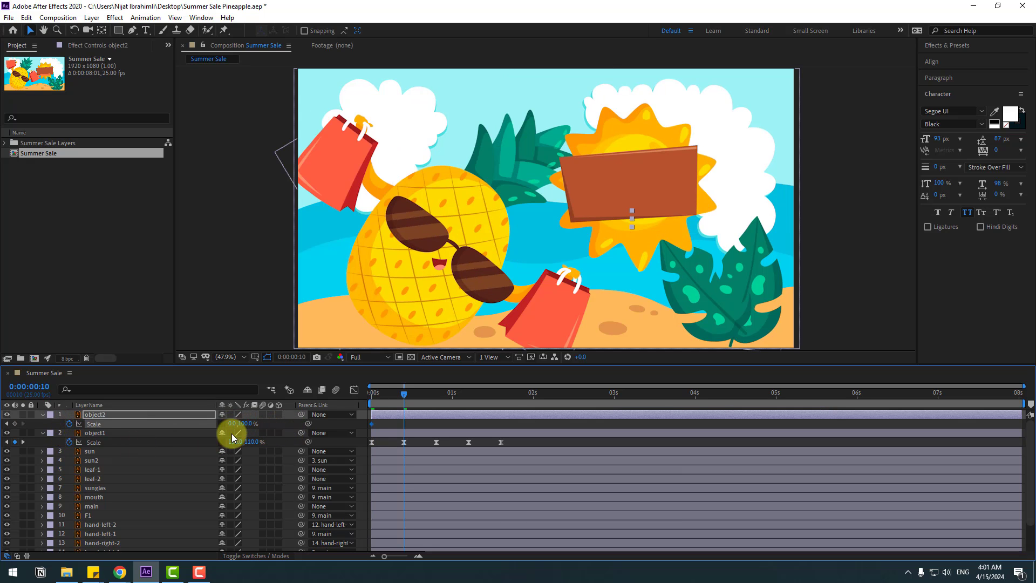
key("Return")
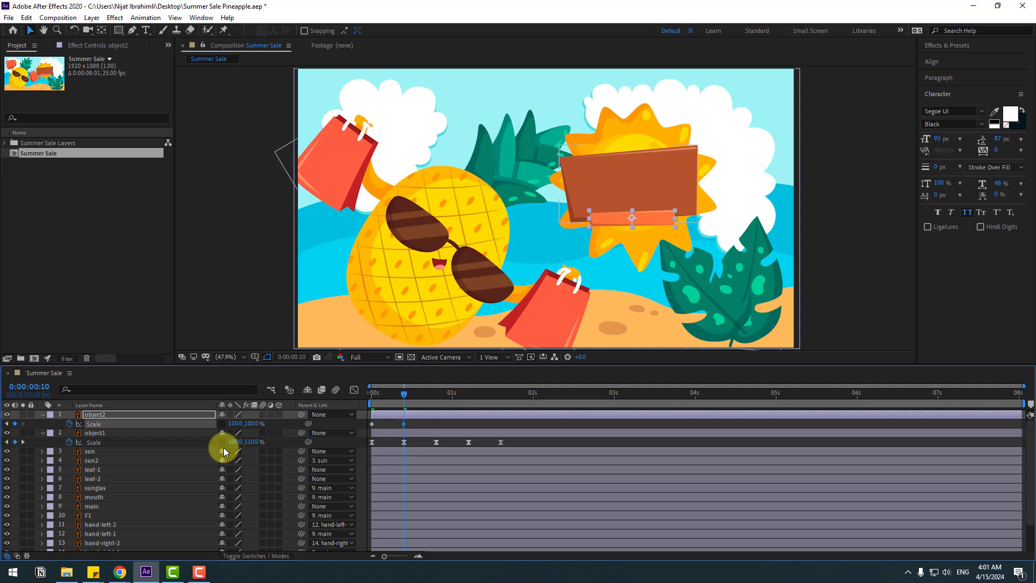
key("k")
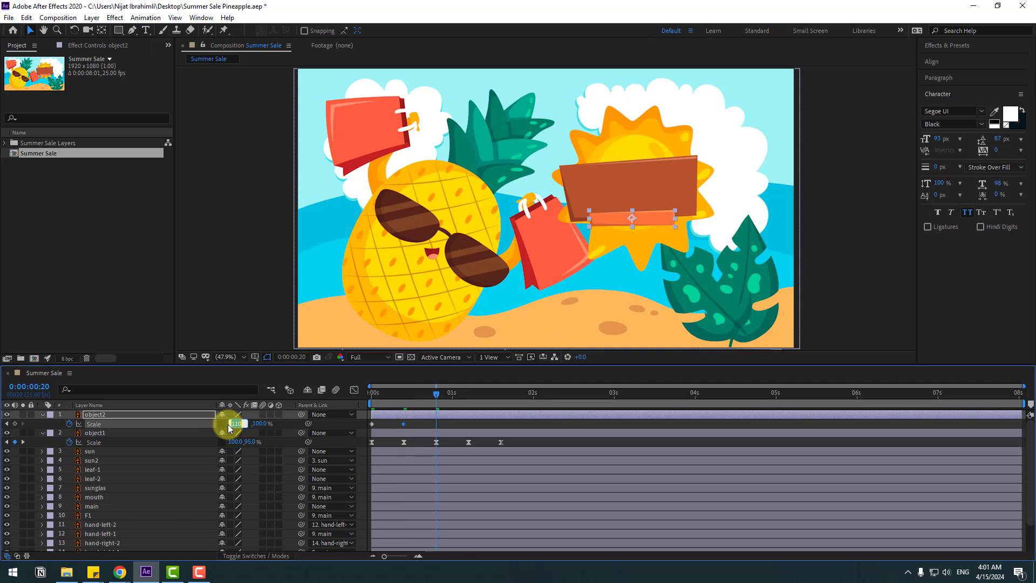
key("k")
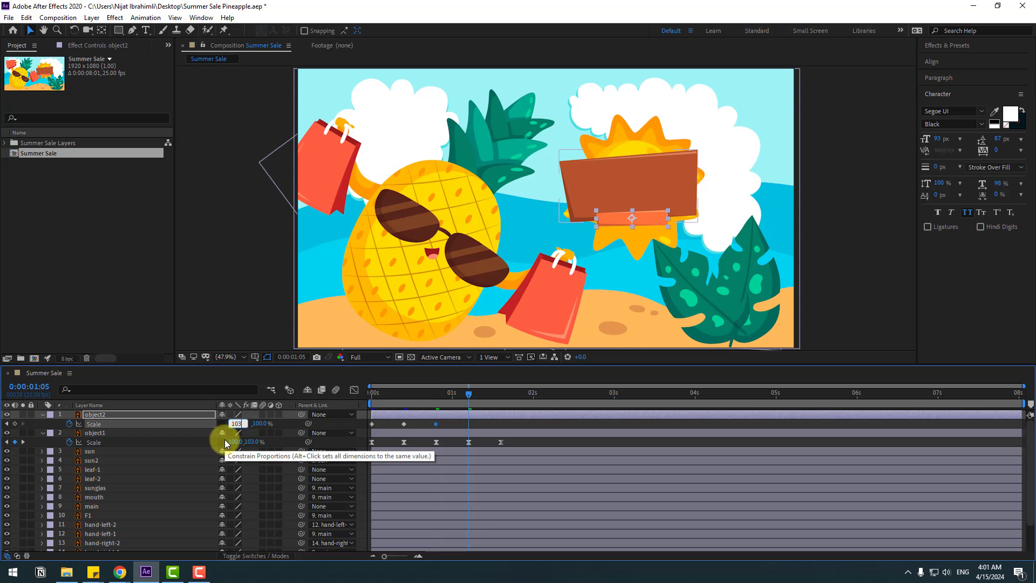
type("3")
key("Return")
key("k")
left_click(234, 431)
type("1")
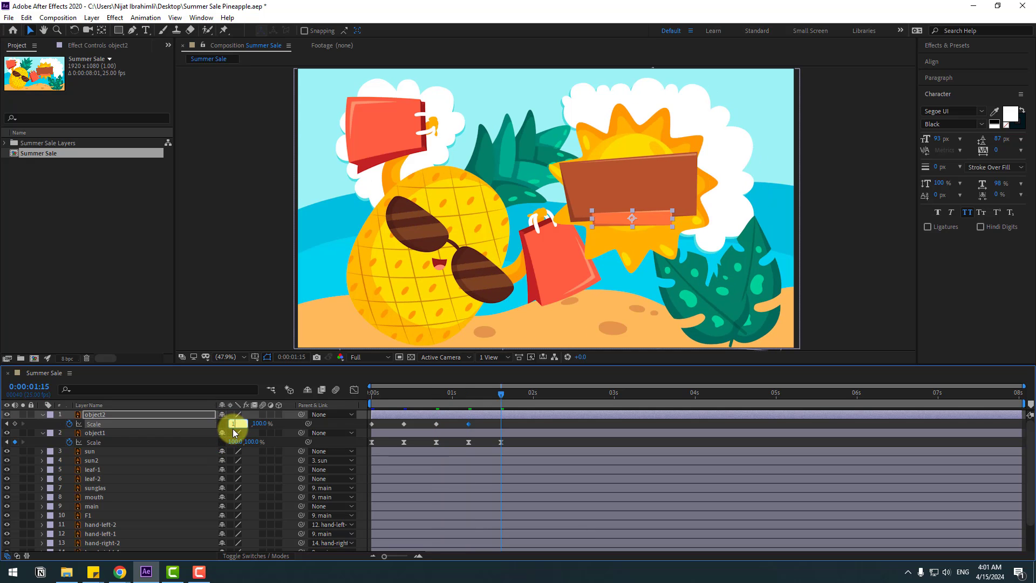
type("00")
Step: Apply Easy Ease to all five of object2's Scale keyframes
left_click_drag(372, 432, 370, 424)
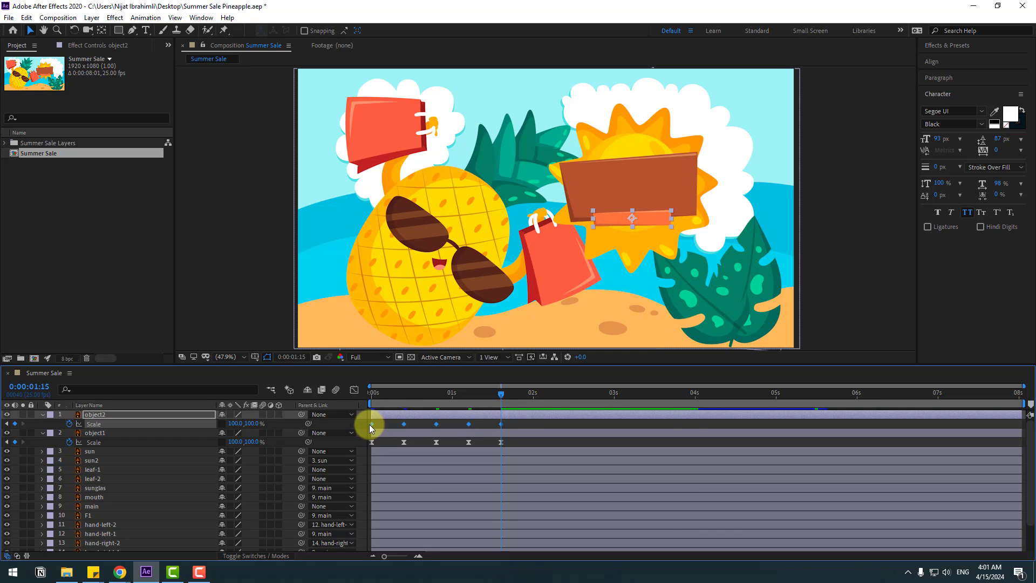
right_click(370, 424)
mouse_move(432, 416)
left_click(526, 452)
Step: Shift the object1 layer about four frames later than object2 and preview the staggered entrance
left_click(92, 442)
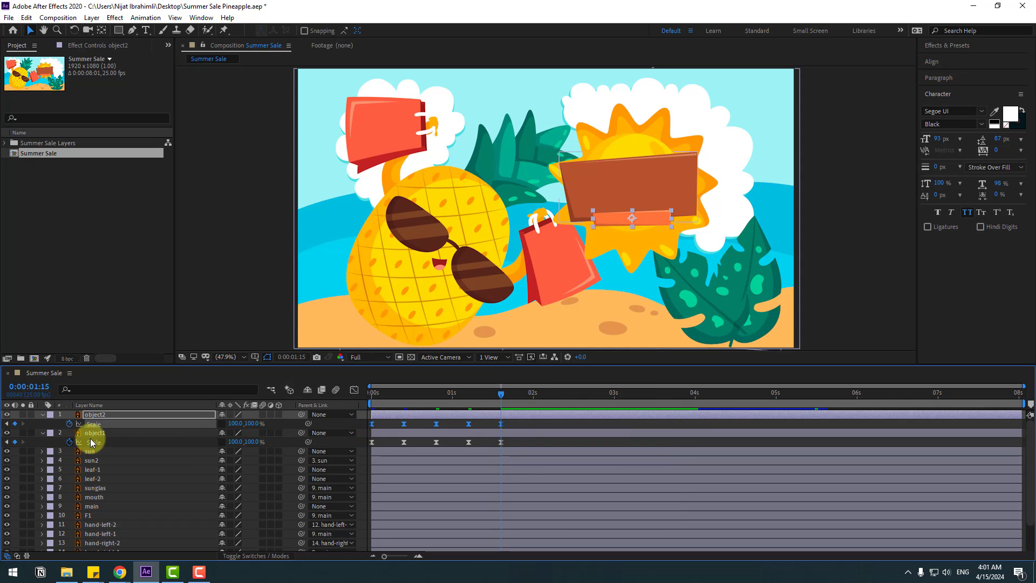
left_click_drag(379, 435, 393, 435)
key("space")
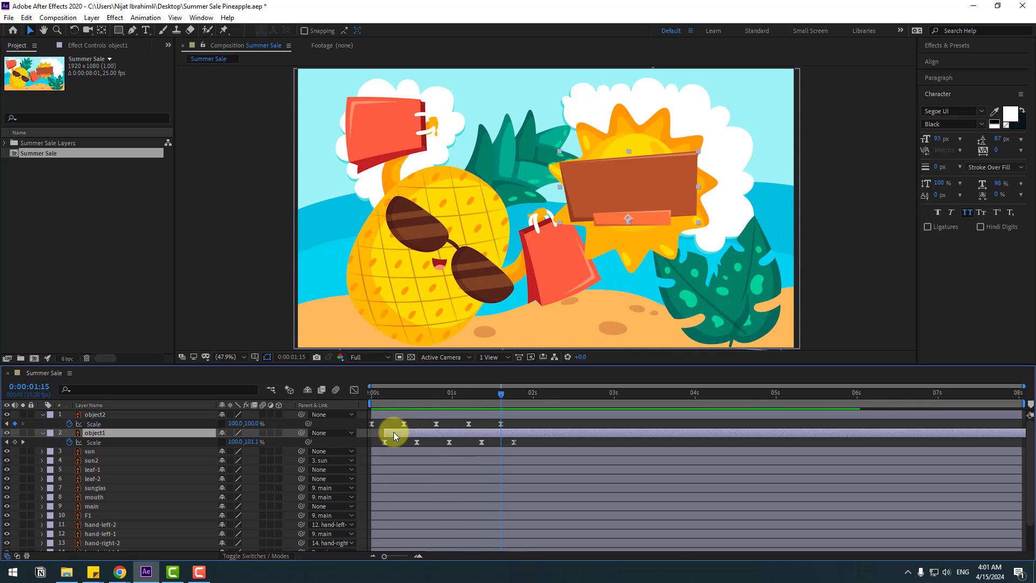
key("space")
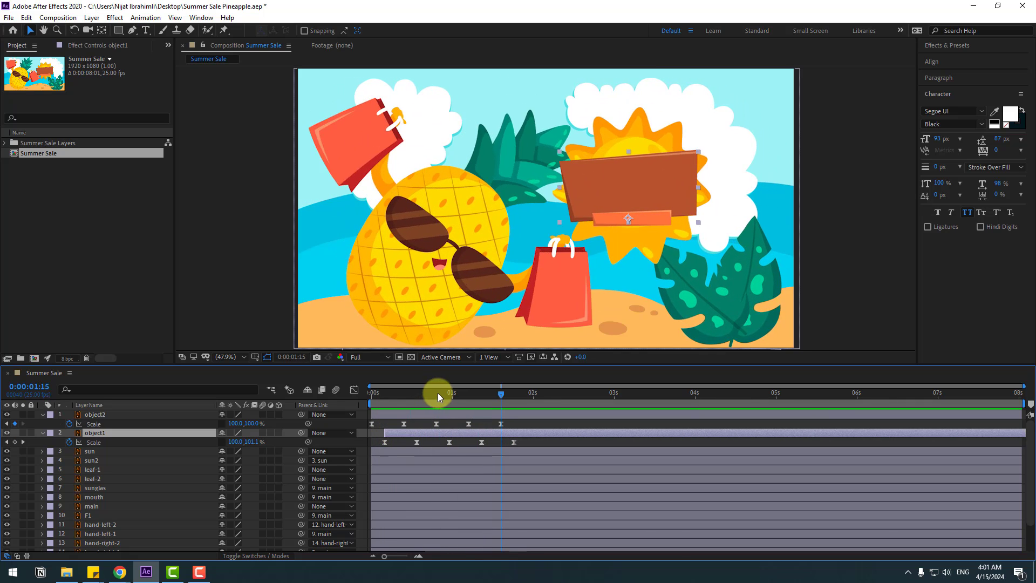
key("space")
left_click_drag(402, 393, 365, 393)
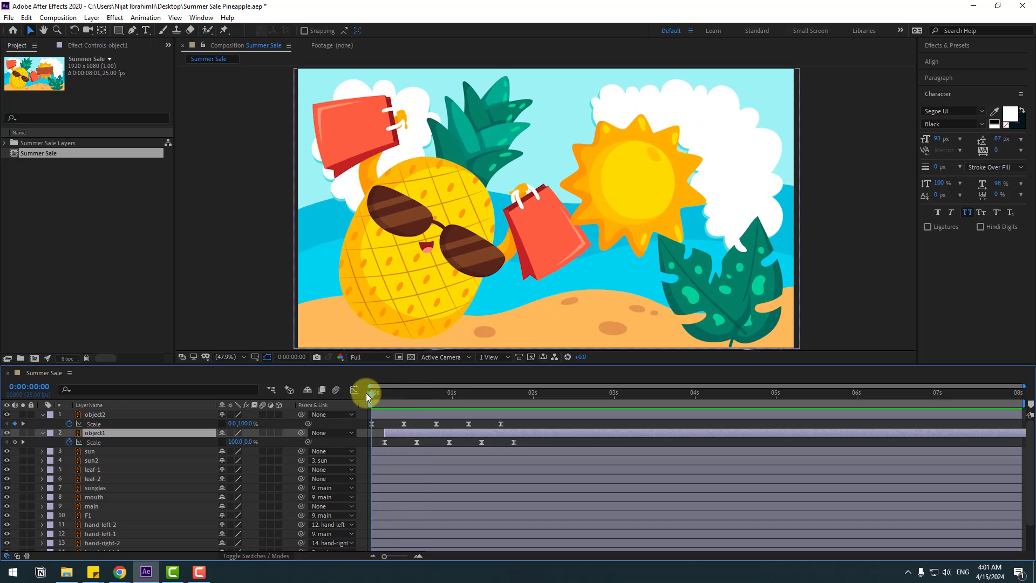
Step: Parent the object2 and object1 layers to the sun layer, preview the motion and collapse both layers
left_click(100, 414)
left_click(212, 434, "ctrl")
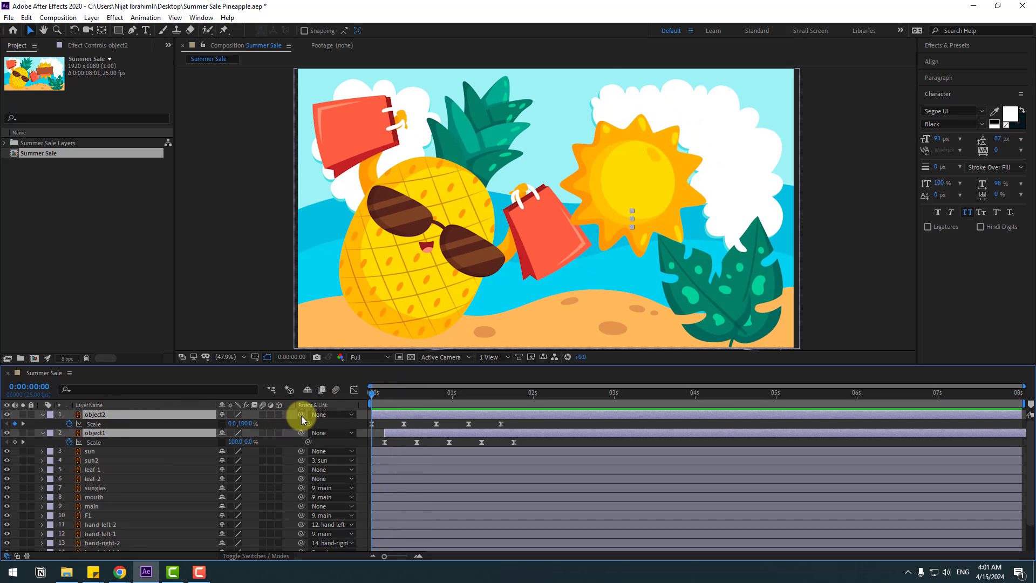
left_click_drag(301, 416, 102, 447)
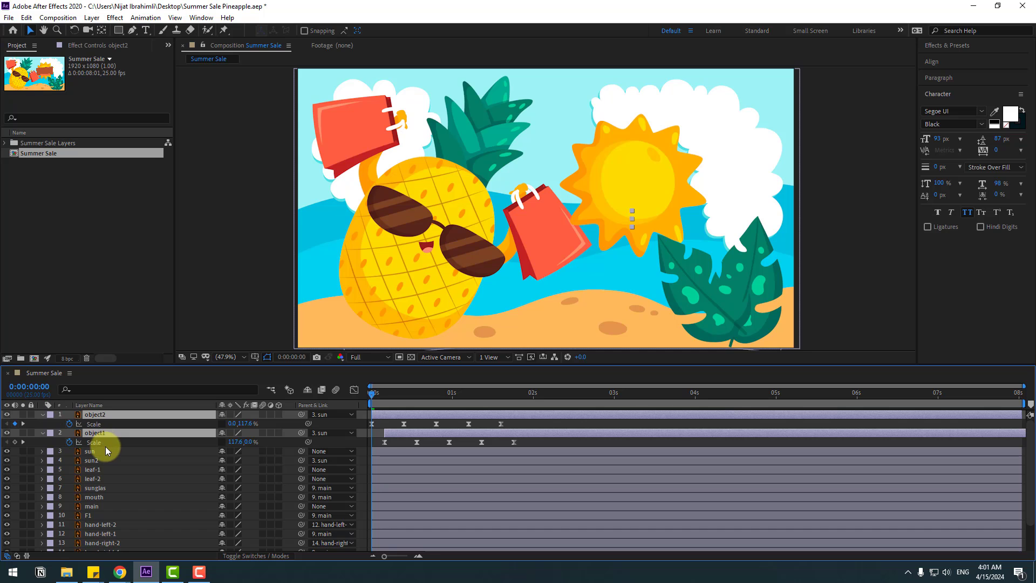
key("space")
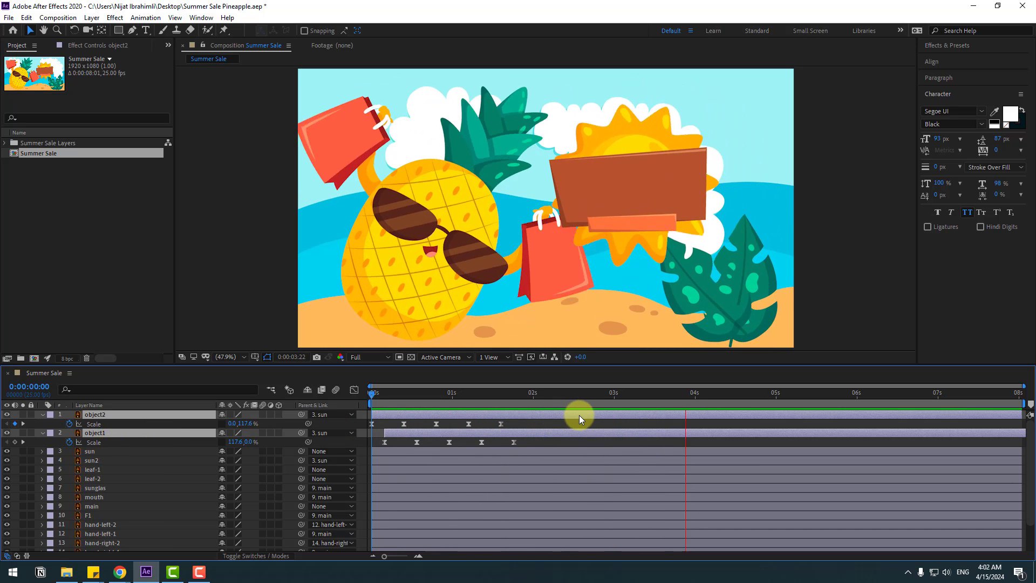
key("space")
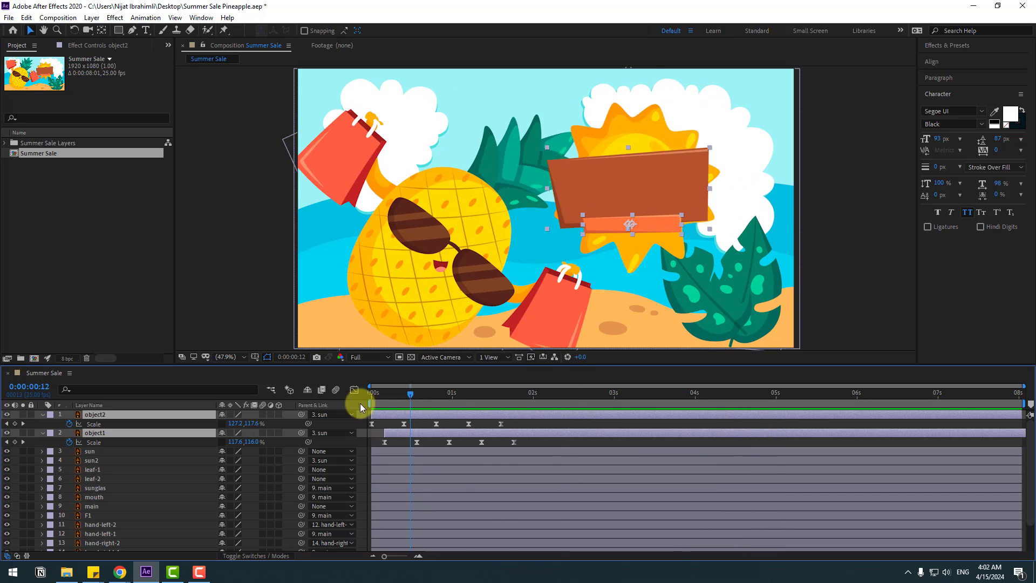
key("Home")
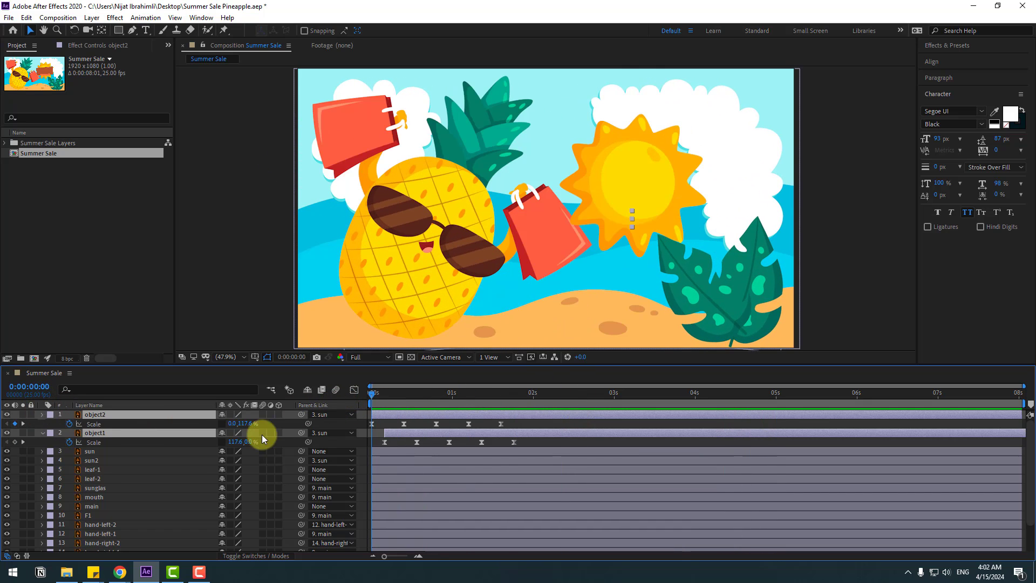
key("u")
Step: Add a text box reading SALE on the board with the Type tool at 0:00:01:14
left_click(249, 316)
left_click(145, 29)
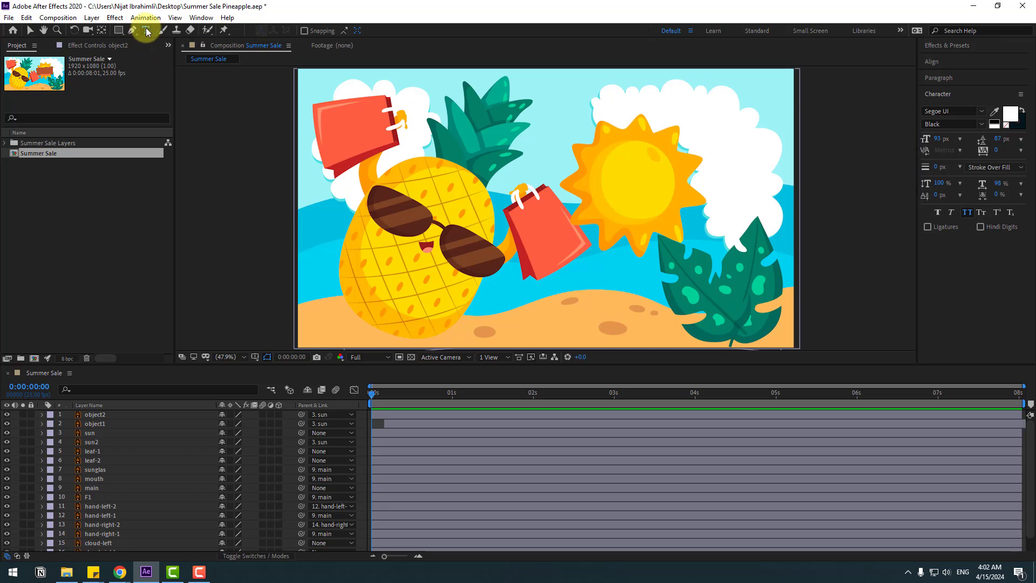
left_click_drag(416, 396, 497, 392)
left_click_drag(561, 162, 700, 215)
type("SALE")
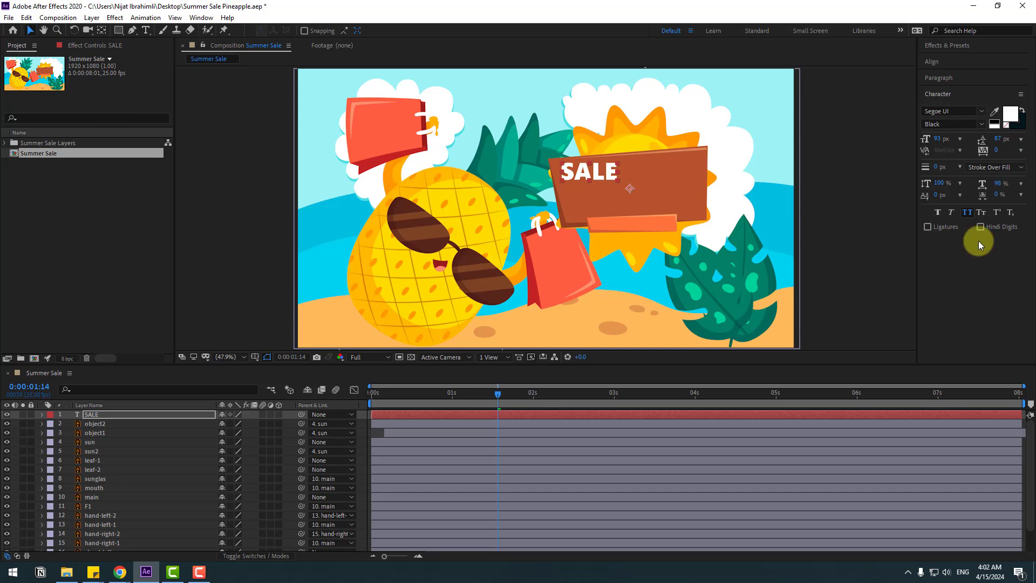
Step: Fill the SALE text with pale yellow, enlarge it to 175 px and center it on the board
left_click(998, 117)
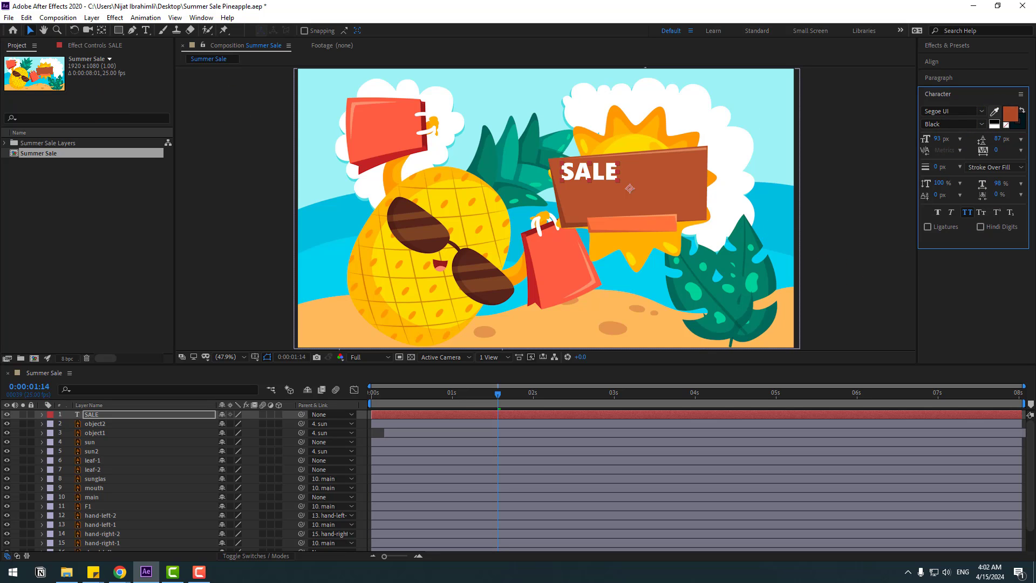
left_click(656, 202)
left_click_drag(593, 173, 626, 180)
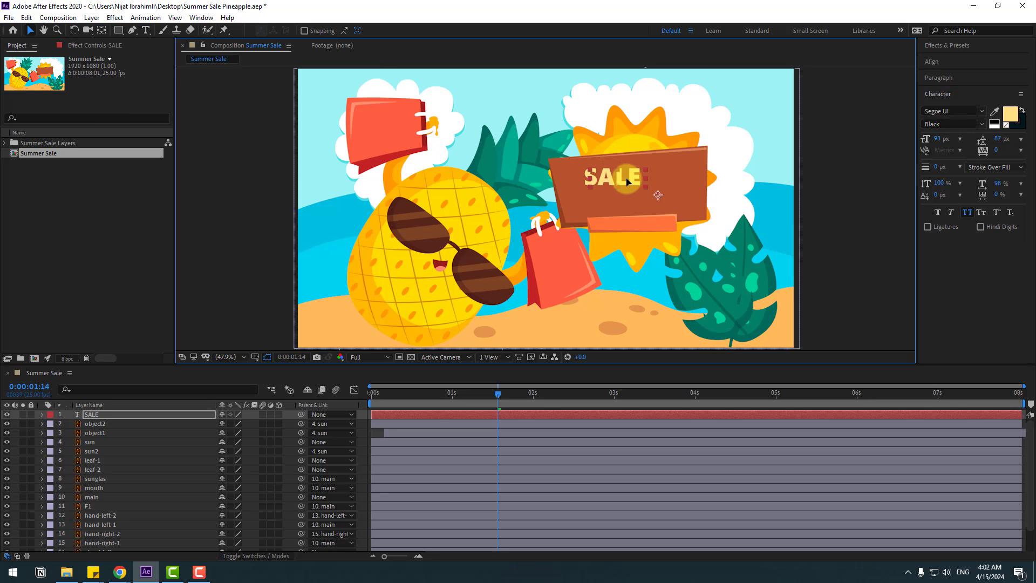
left_click_drag(936, 139, 983, 133)
left_click_drag(634, 189, 626, 187)
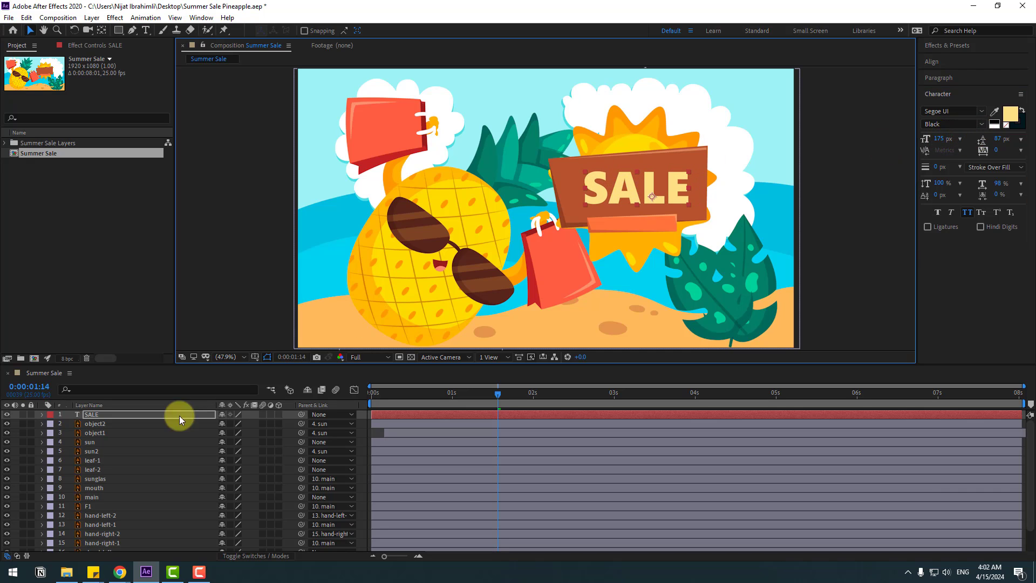
Step: Rotate the SALE text to -3° to match the board's tilt and fine-tune its position
key("r")
left_click_drag(231, 424, 231, 423)
left_click(606, 196)
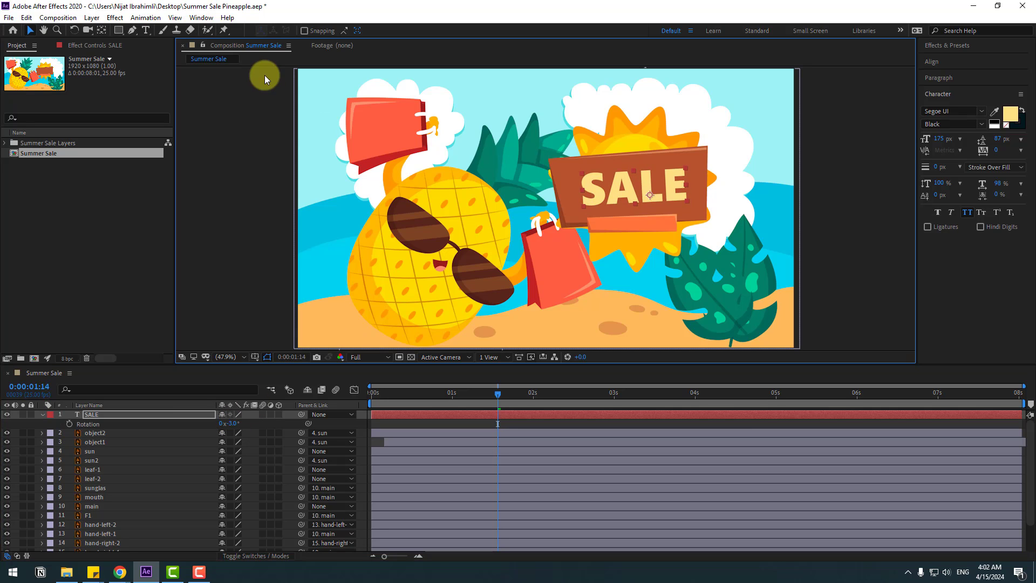
Step: Apply Animation Composer 3's Overshoot Scale & Tracking Characters text preset to the SALE layer as an In animation
left_click(201, 17)
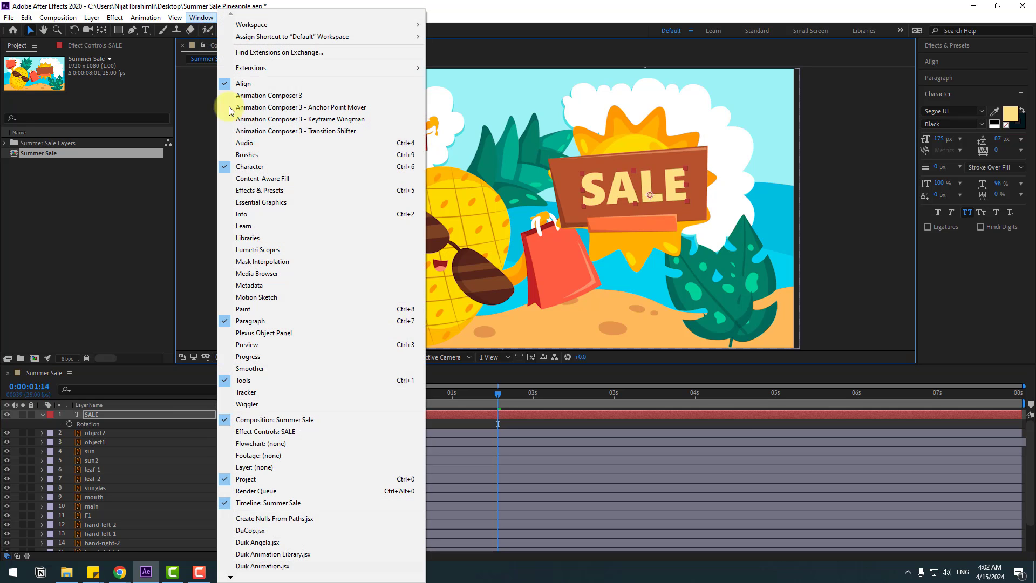
left_click(295, 96)
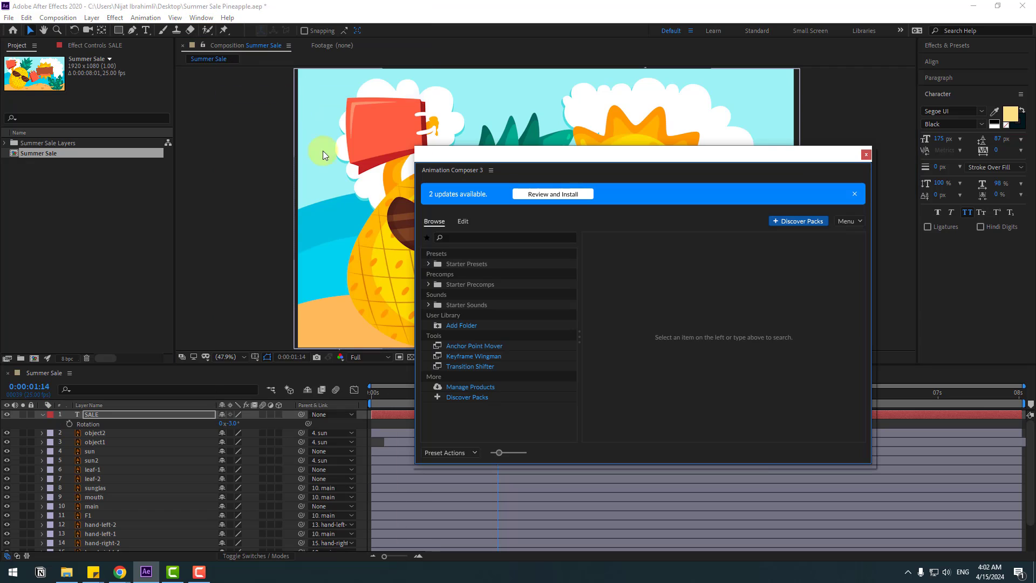
left_click(429, 264)
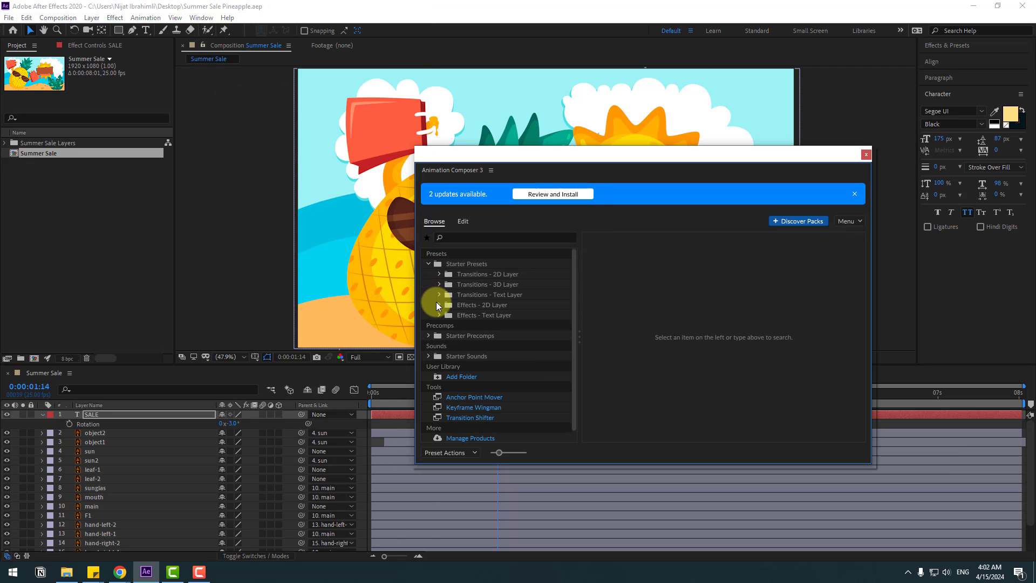
left_click(439, 294)
left_click(450, 305)
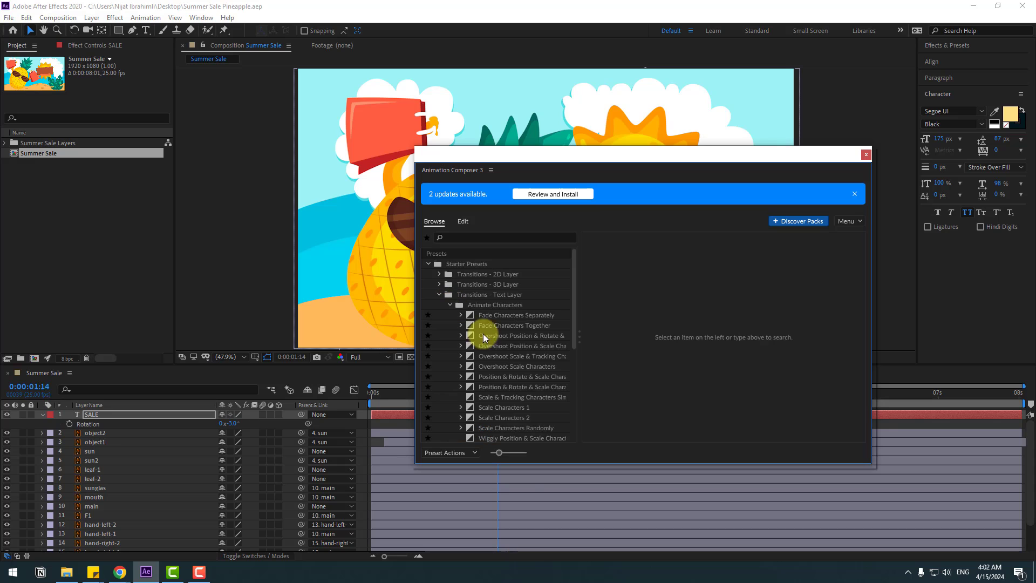
left_click_drag(623, 157, 522, 200)
left_click(415, 398)
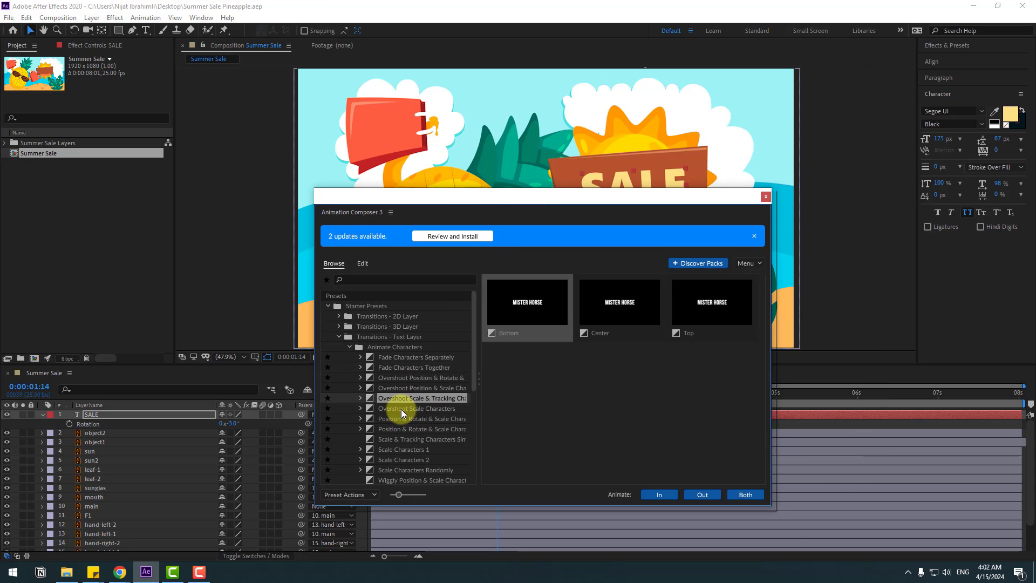
left_click(652, 497)
left_click_drag(592, 202, 1035, 216)
Step: Start the SALE layer about eight frames into the timeline, preview its entrance and collapse its properties
mouse_move(409, 395)
left_mouse_down()
mouse_move(374, 396)
mouse_move(435, 393)
mouse_move(410, 411)
mouse_move(425, 411)
mouse_move(420, 394)
mouse_move(431, 394)
mouse_move(399, 403)
mouse_move(434, 397)
mouse_move(417, 397)
left_mouse_up()
key("space")
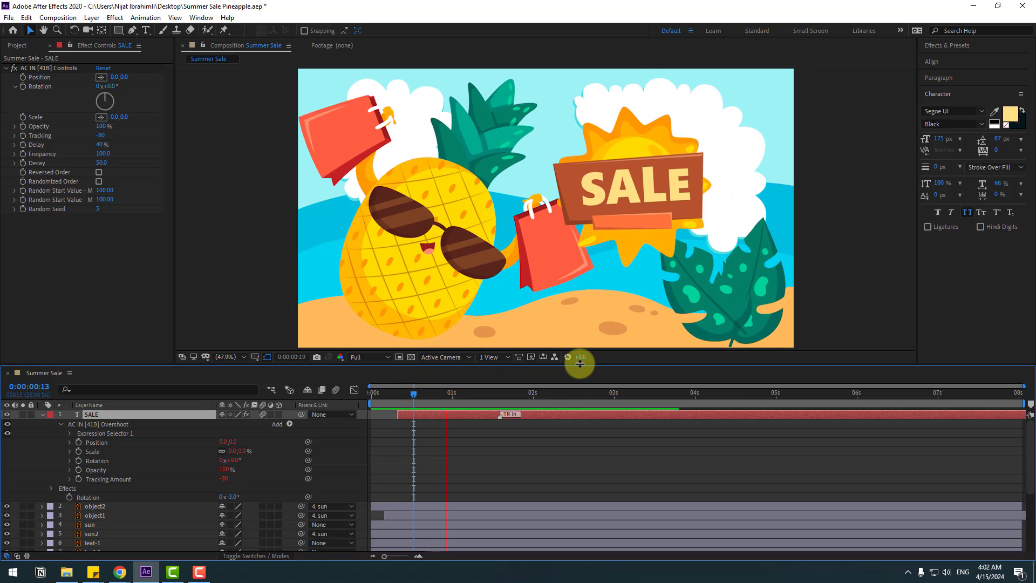
left_click(650, 395)
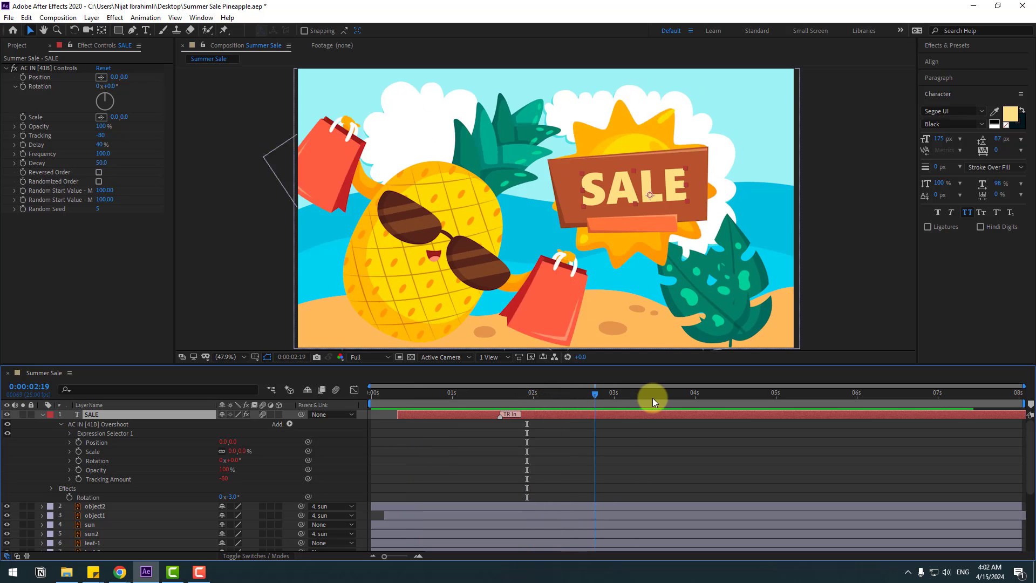
left_click(43, 415)
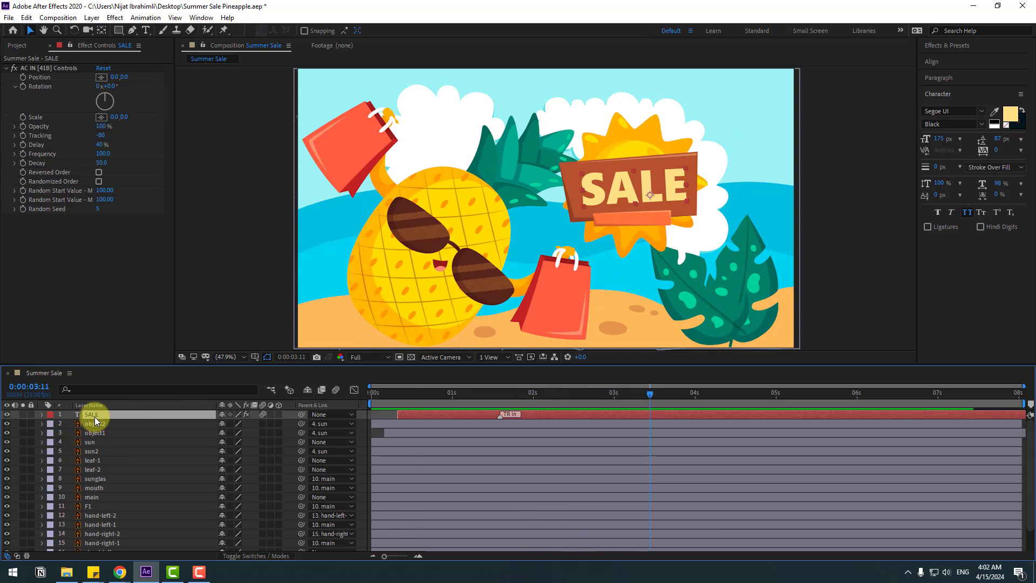
Step: Duplicate the SALE text layer and move the copy down over the small orange strip
key("ctrl+d")
left_click_drag(632, 203, 479, 257)
key("period")
key("period")
key("period")
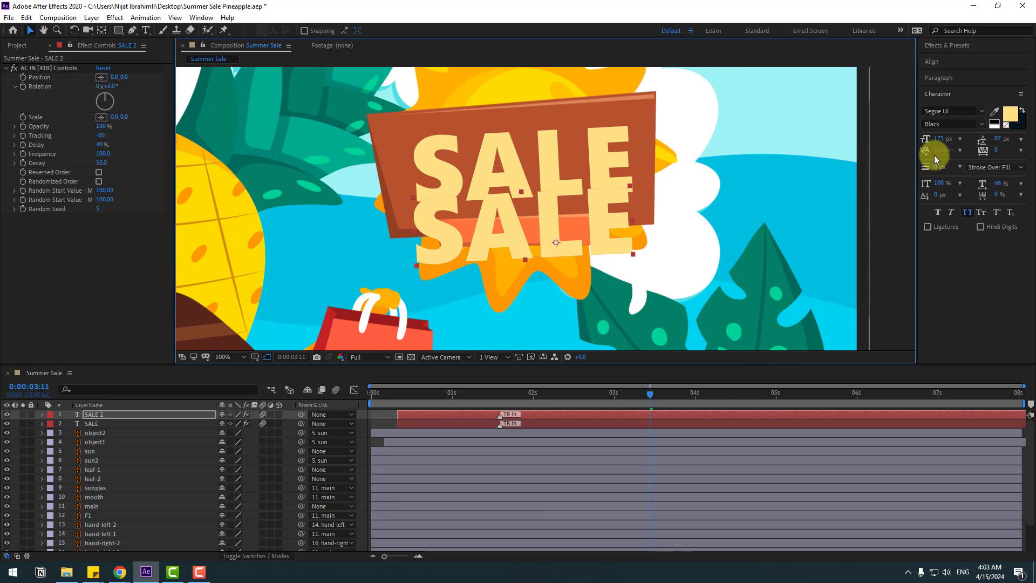
Step: Fill the duplicated SALE text with a near-black gray
left_click(1004, 119)
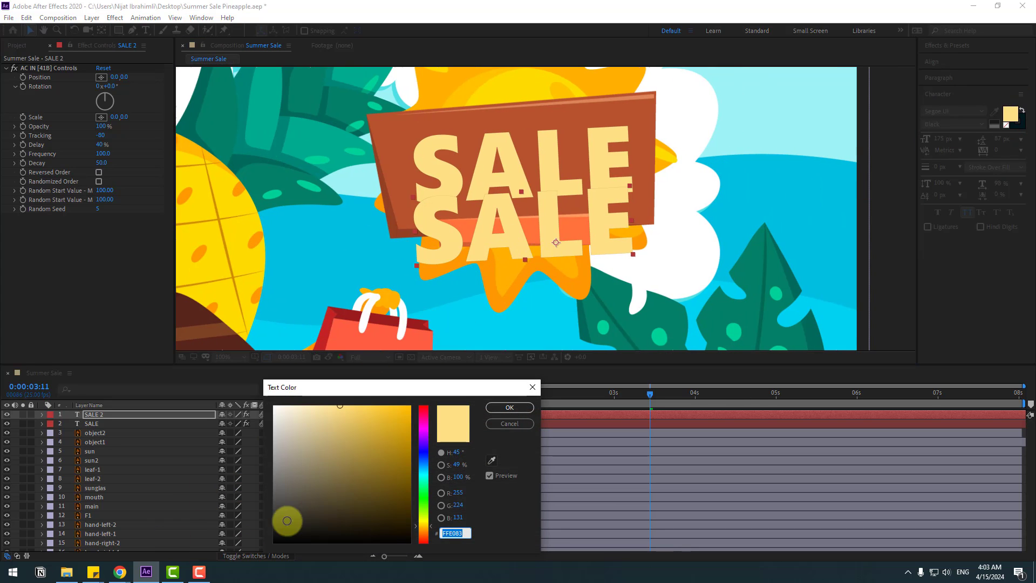
left_click_drag(287, 518, 253, 526)
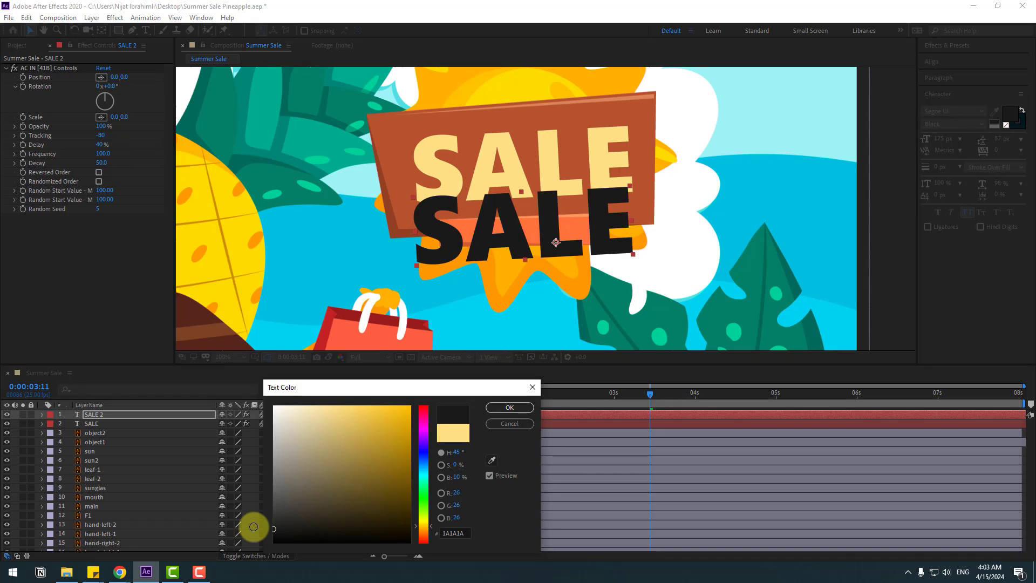
left_click(492, 407)
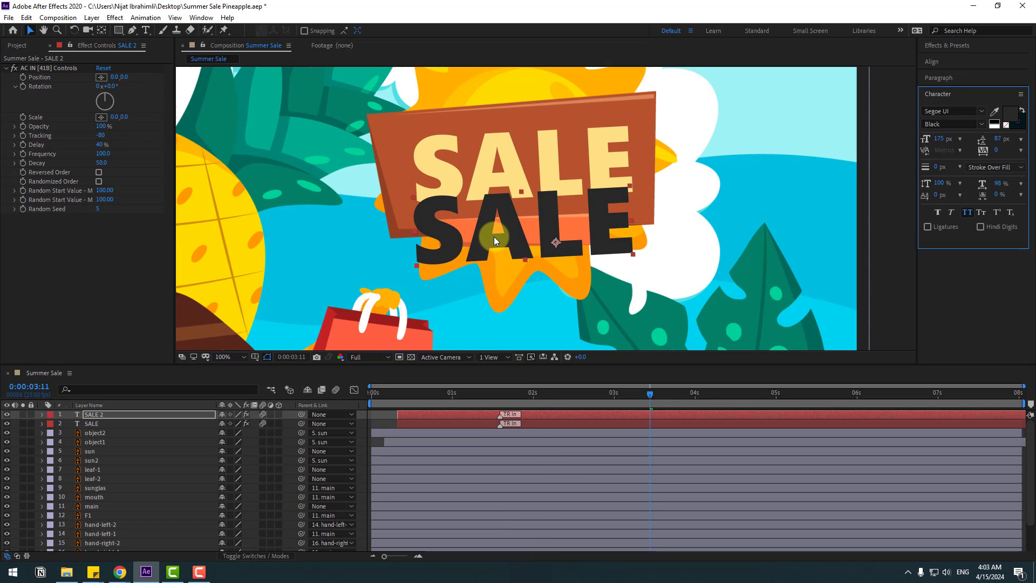
Step: Replace the duplicate's text with "UP TO 60% OFF" and set its font size to 51 px
double_click(494, 236)
type("UP")
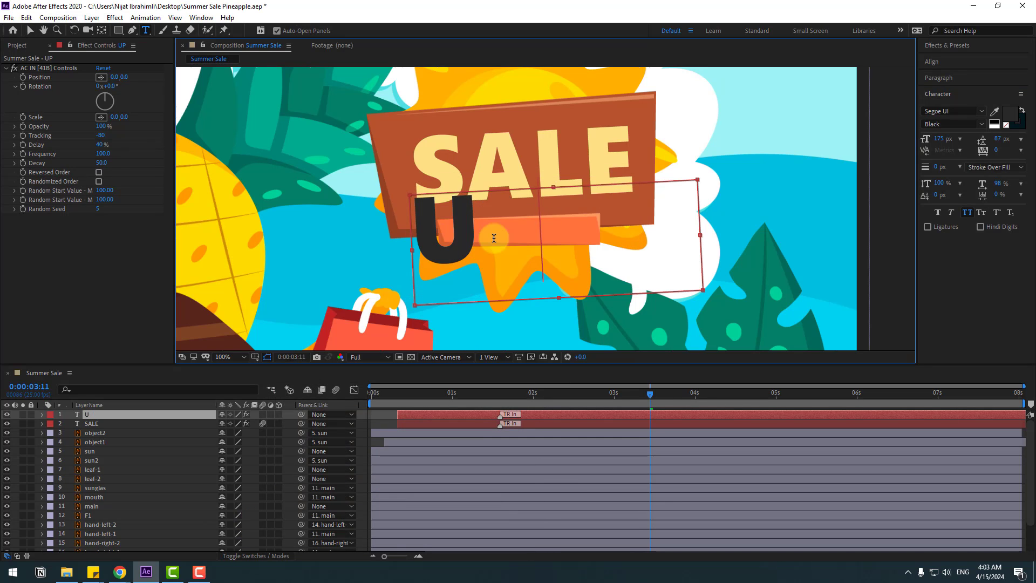
type(" TO")
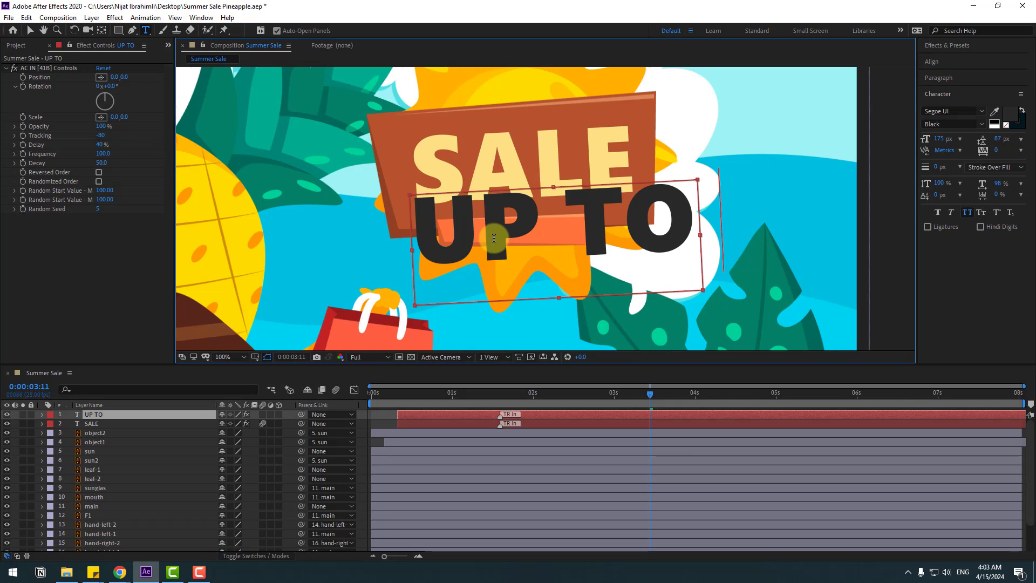
type(" 60")
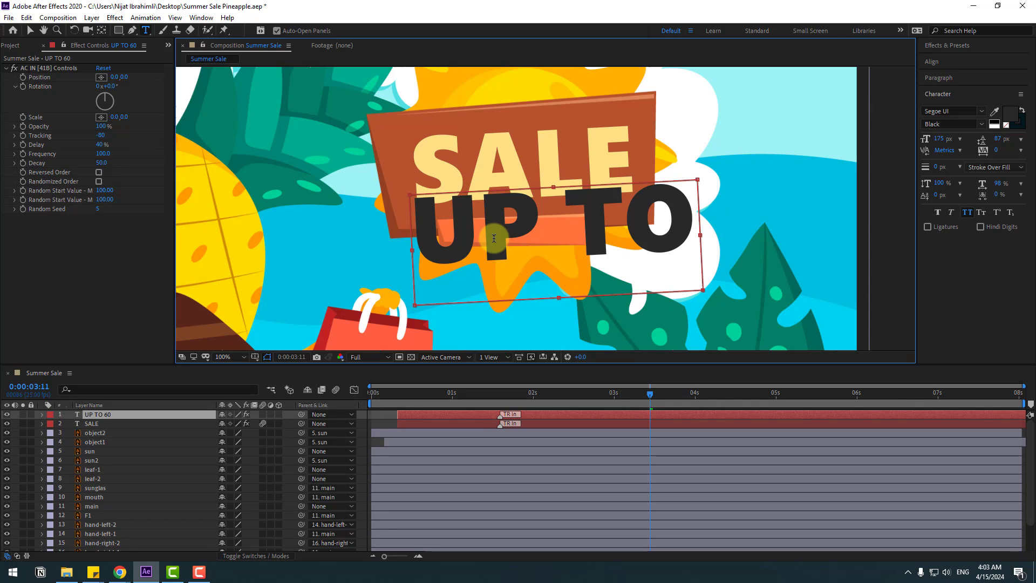
key("ctrl+a")
left_click_drag(939, 139, 874, 143)
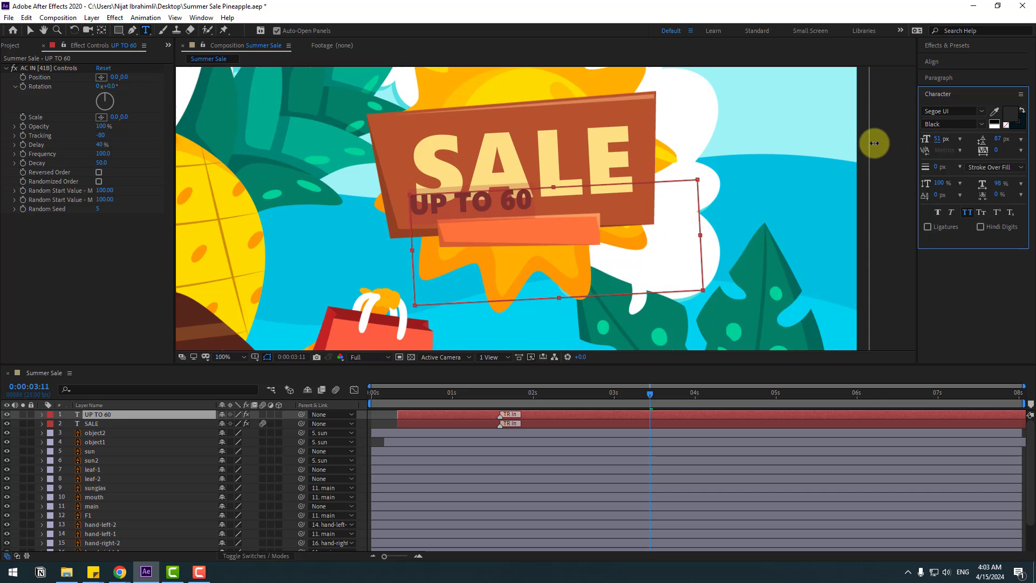
left_click(542, 196)
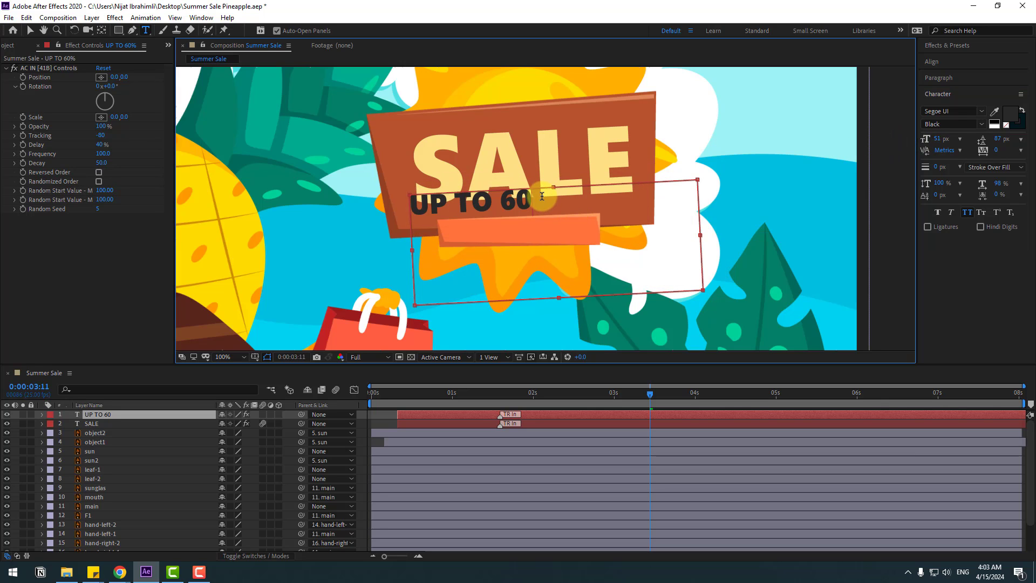
type("% OFF")
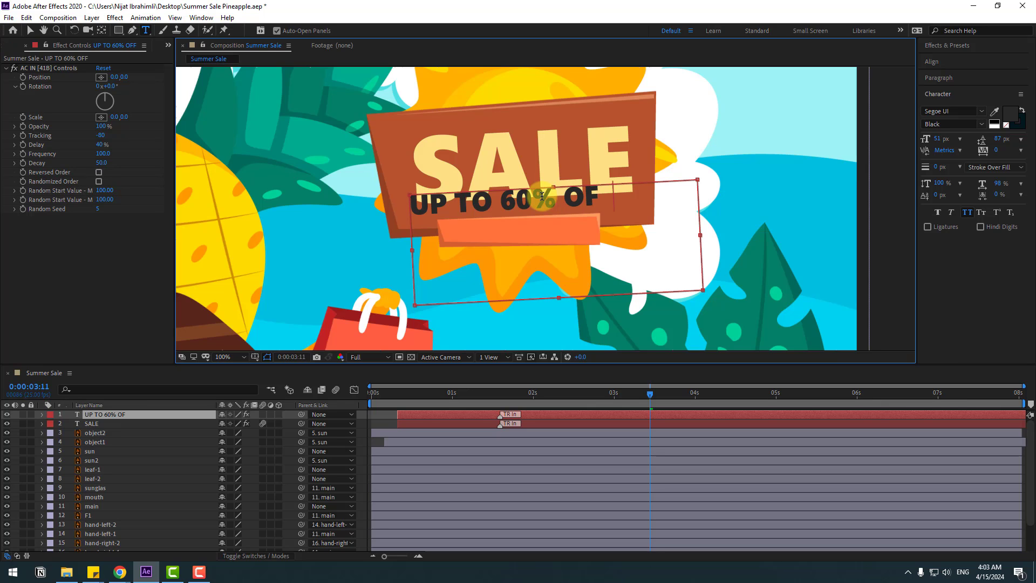
Step: Center the anchor point of the UP TO 60% OFF text and fit it onto the orange strip at 35 px
left_click(30, 30)
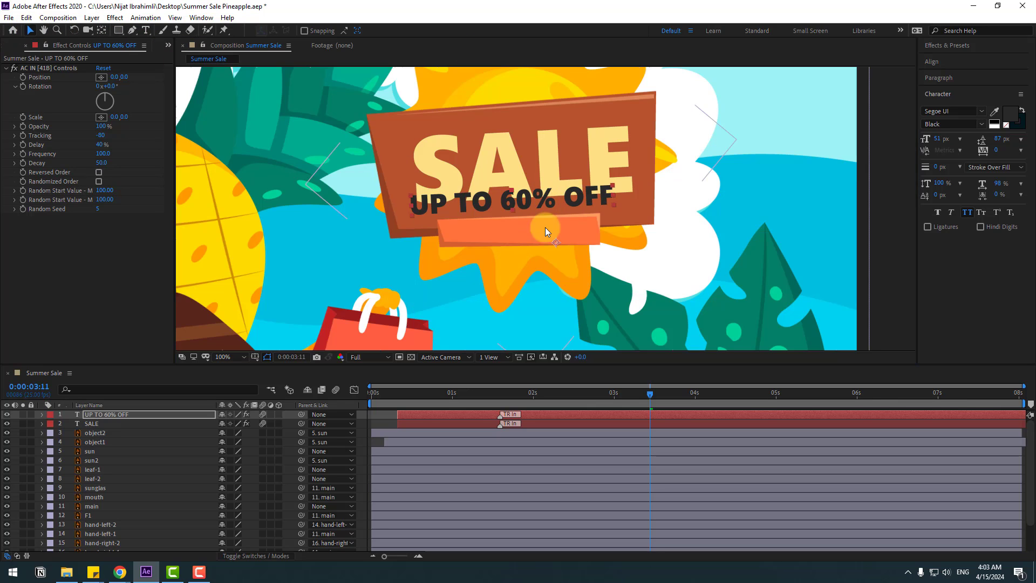
double_click(102, 30)
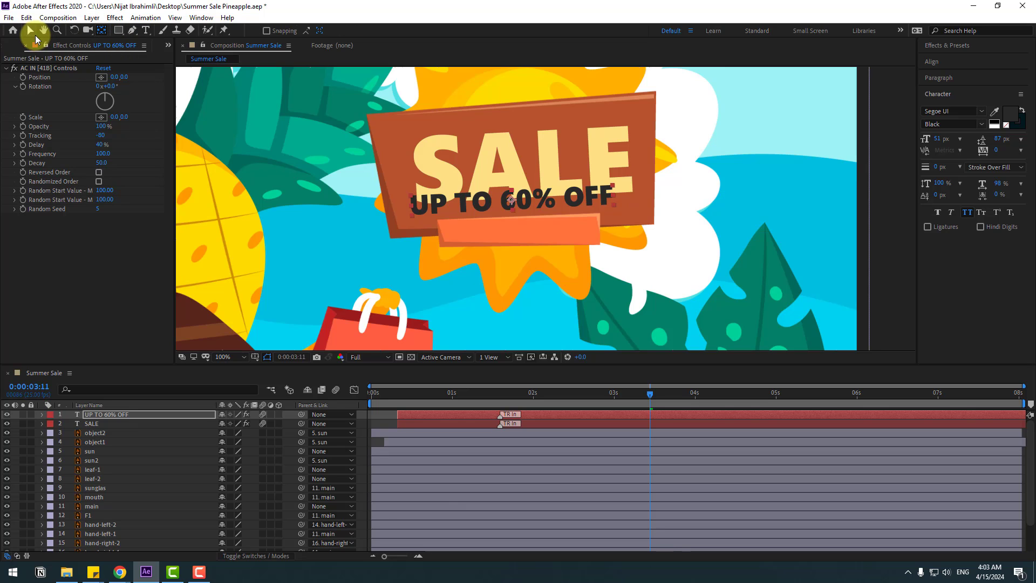
left_click(31, 31)
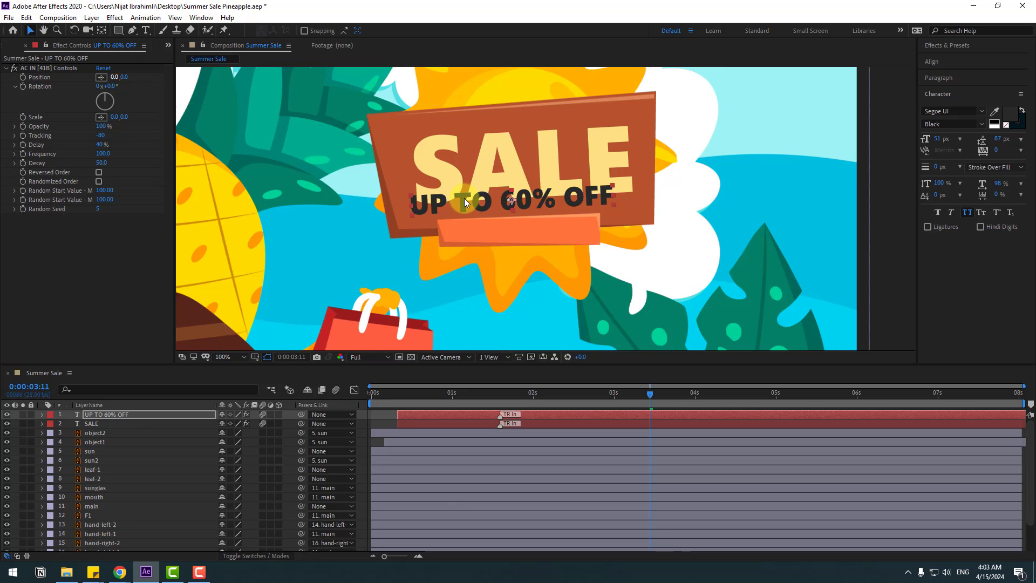
left_click_drag(592, 207, 606, 234)
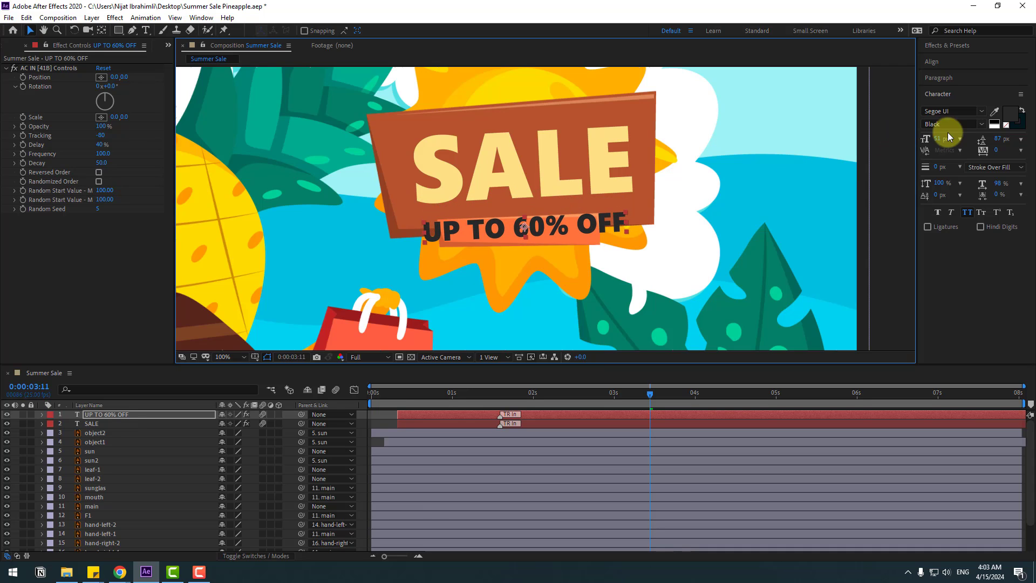
left_click_drag(940, 136, 929, 134)
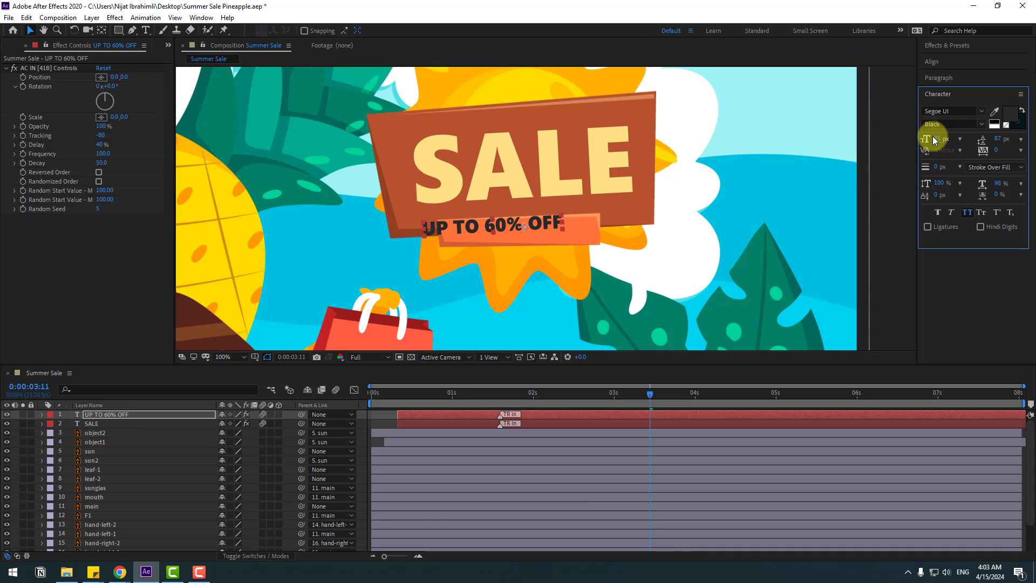
left_click_drag(481, 229, 506, 234)
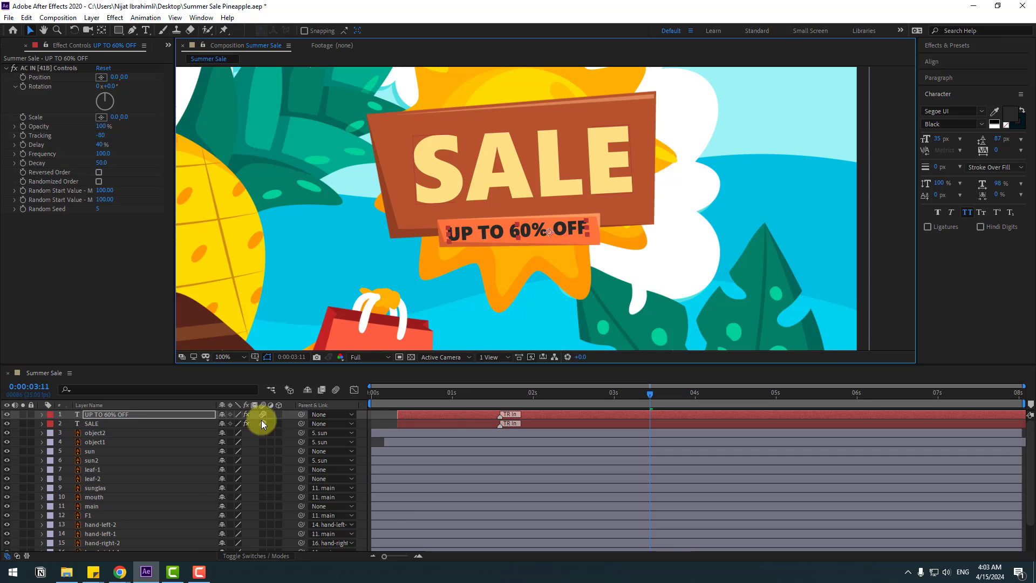
Step: Rotate the UP TO 60% OFF layer to -1° and shift it to start together with object1, about four frames in
key("r")
left_click_drag(232, 424, 235, 424)
left_click(550, 372)
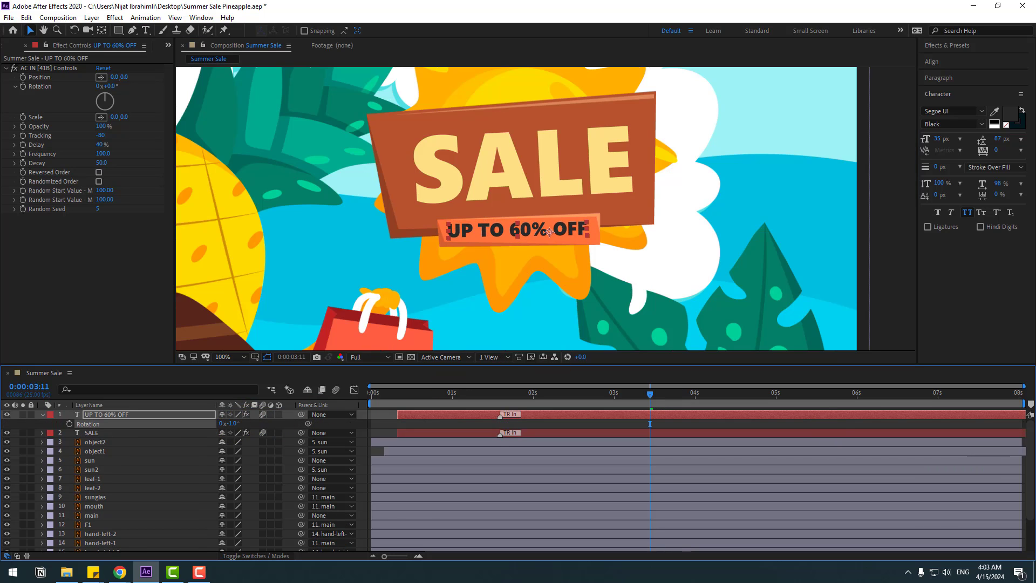
left_click(372, 417)
mouse_move(403, 415)
left_mouse_down()
mouse_move(415, 415)
mouse_move(387, 394)
mouse_move(435, 393)
mouse_move(403, 416)
mouse_move(466, 402)
left_mouse_up()
left_click(376, 400)
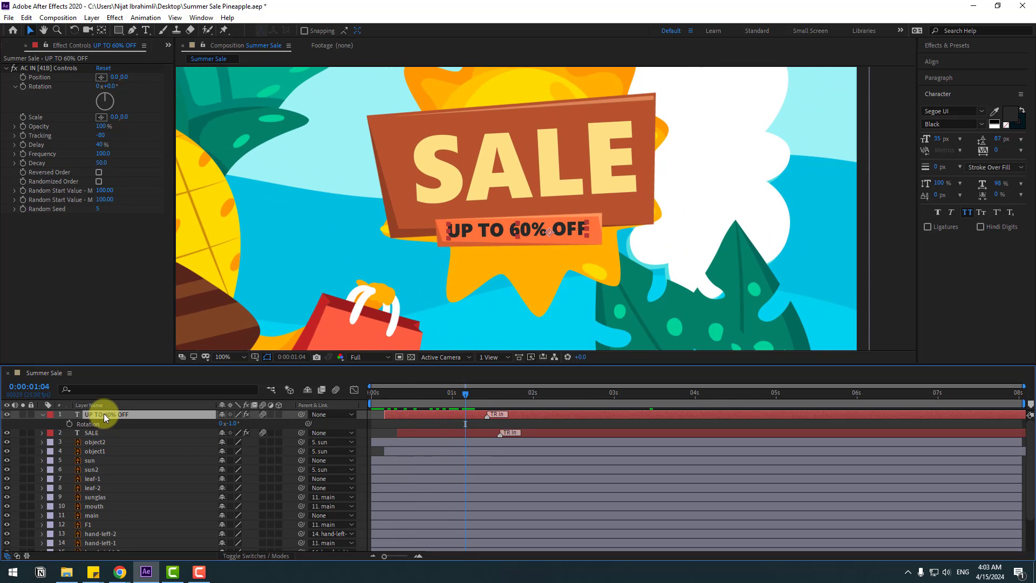
Step: Parent the UP TO 60% OFF layer to object2 and scrub the timeline to check that it follows the strip
left_click_drag(302, 415, 95, 442)
left_click(94, 443)
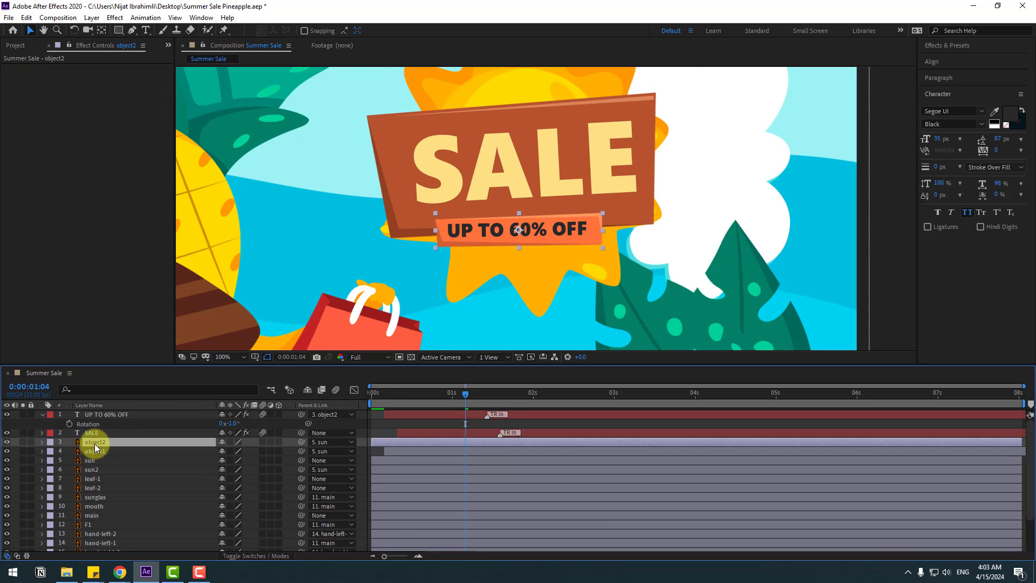
left_click(102, 416)
left_click_drag(440, 397, 491, 392)
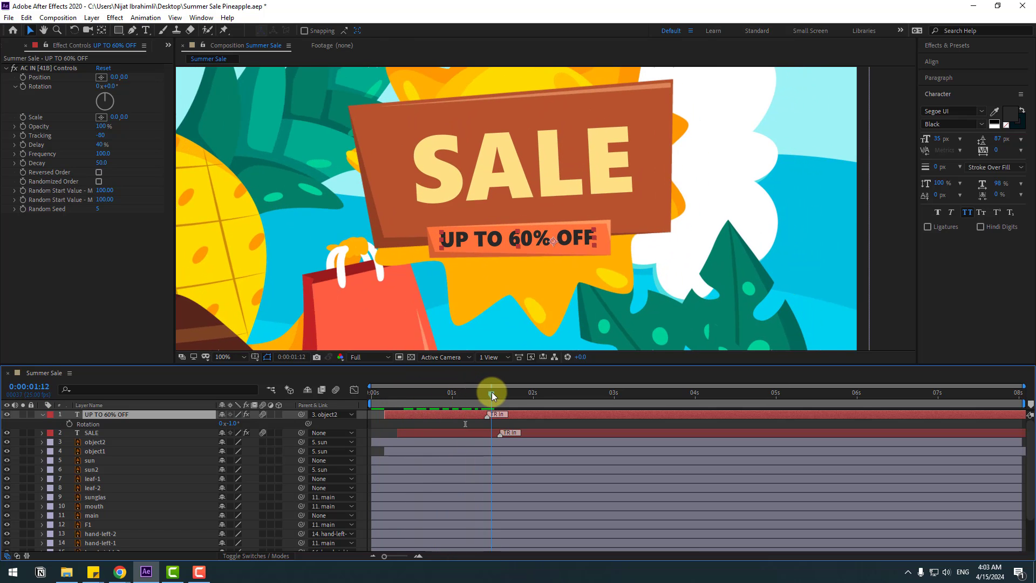
Step: Parent the SALE layer to object1 and scrub the timeline to check that it follows the board
left_click(101, 422)
left_click(90, 432)
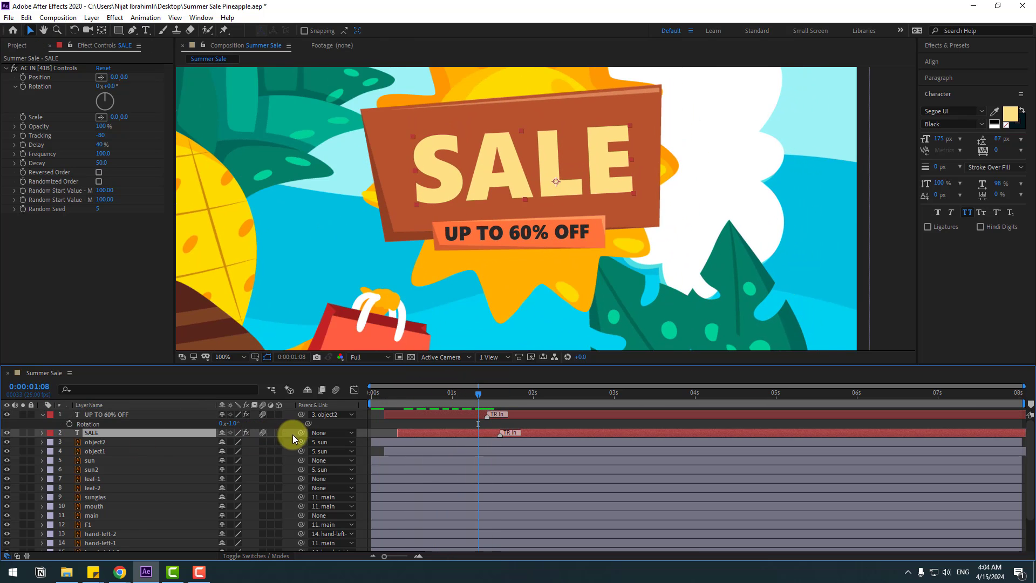
left_click_drag(301, 432, 98, 449)
left_click_drag(390, 394, 459, 397)
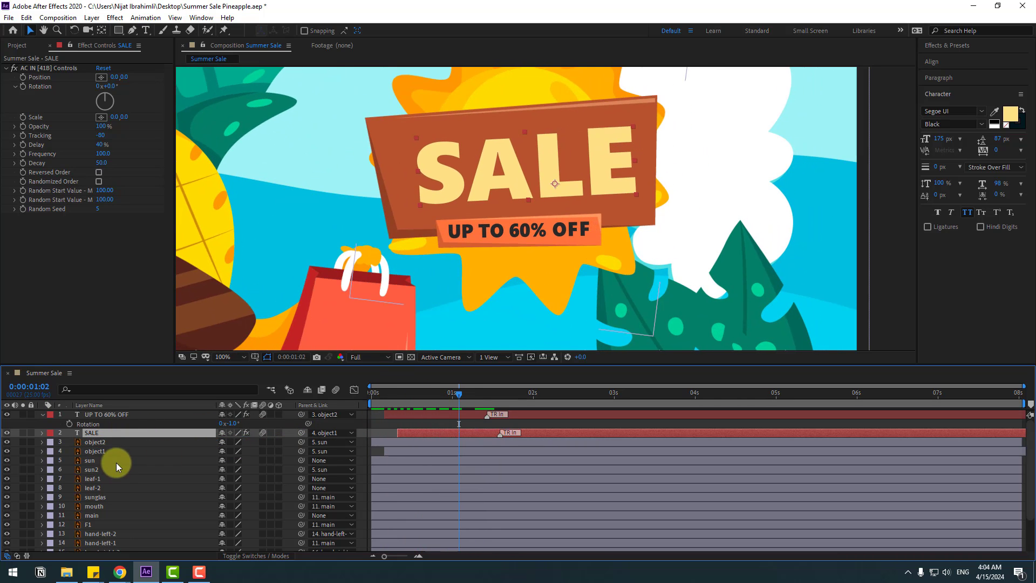
Step: Select the object2 strip layer and return the playhead to the first frame
left_click(100, 451)
left_click(104, 443)
left_click_drag(380, 395, 359, 393)
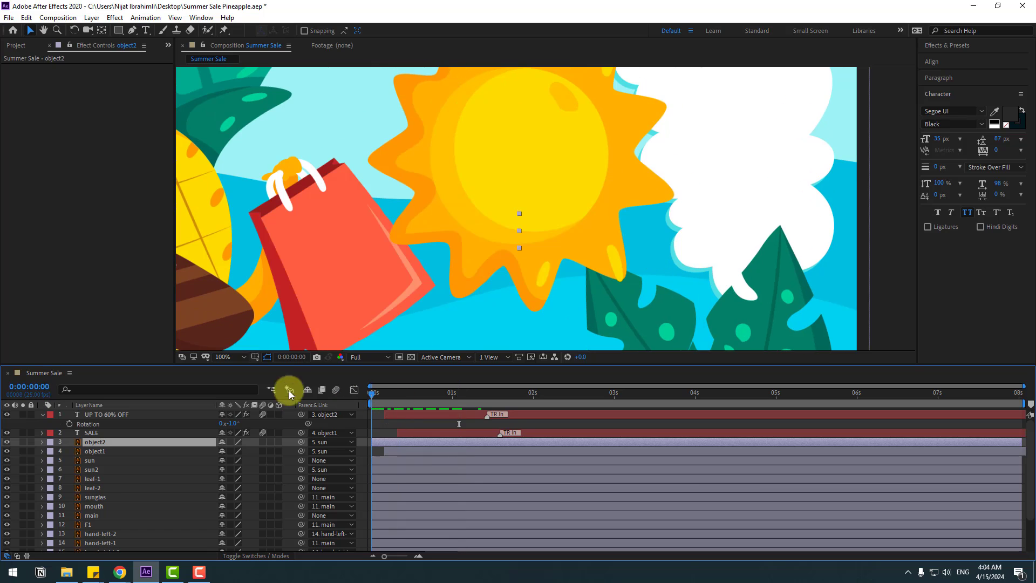